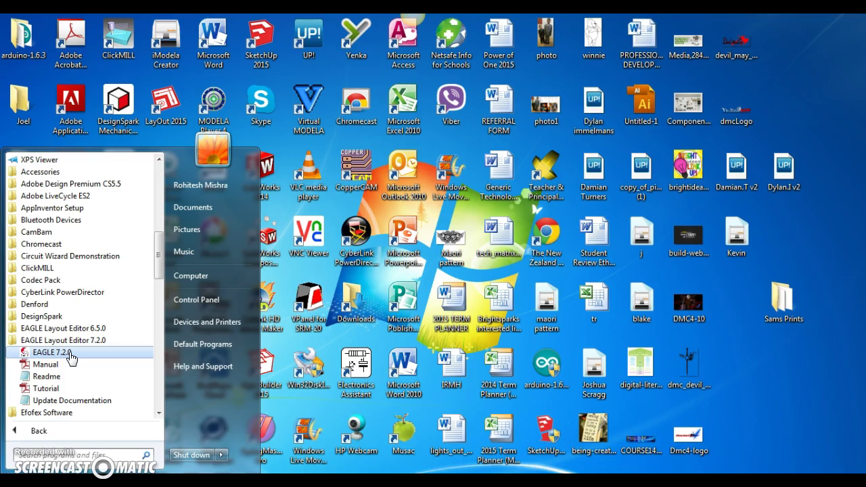
# - Launch EAGLE 7.2.0 and create a new project named L in the eagle projects folder
pyautogui.click(54, 352)
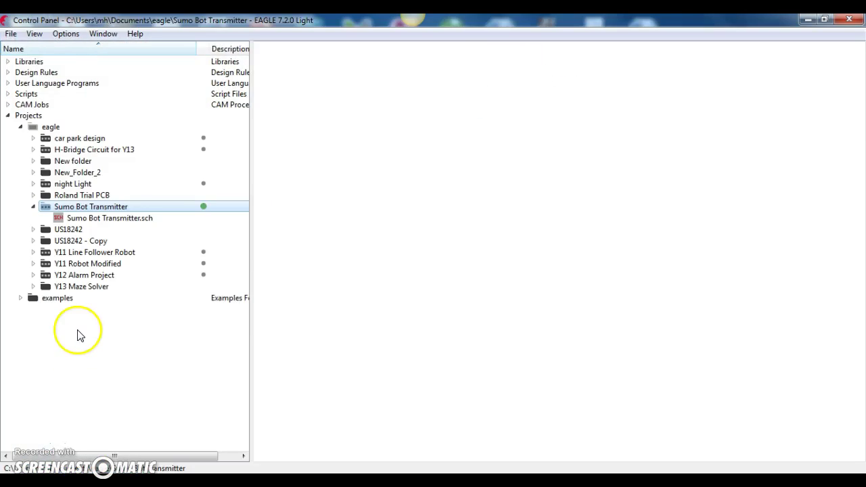
pyautogui.click(20, 127)
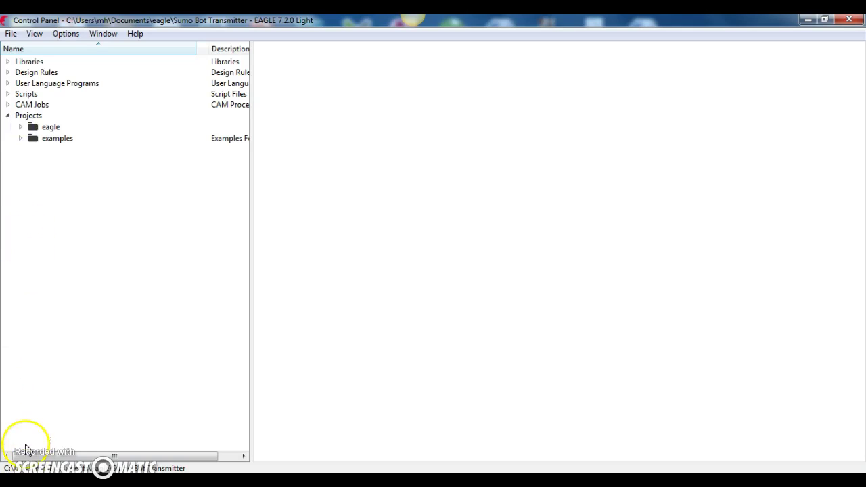
pyautogui.click(28, 116)
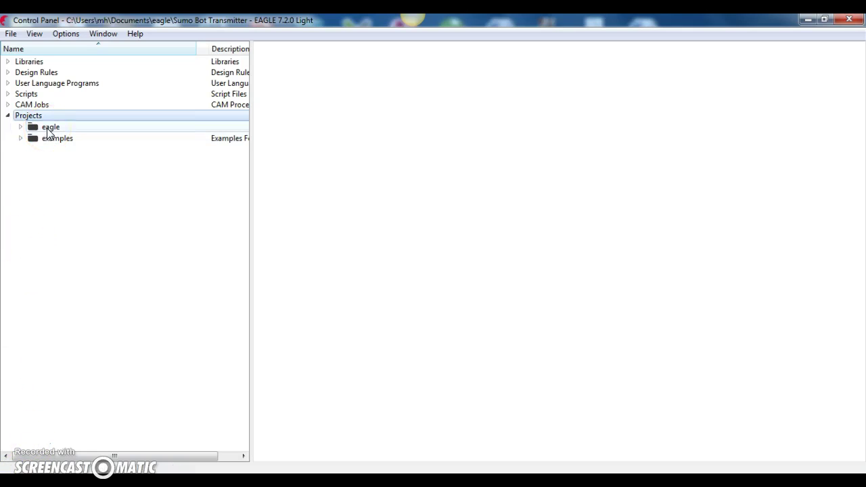
pyautogui.rightClick(47, 129)
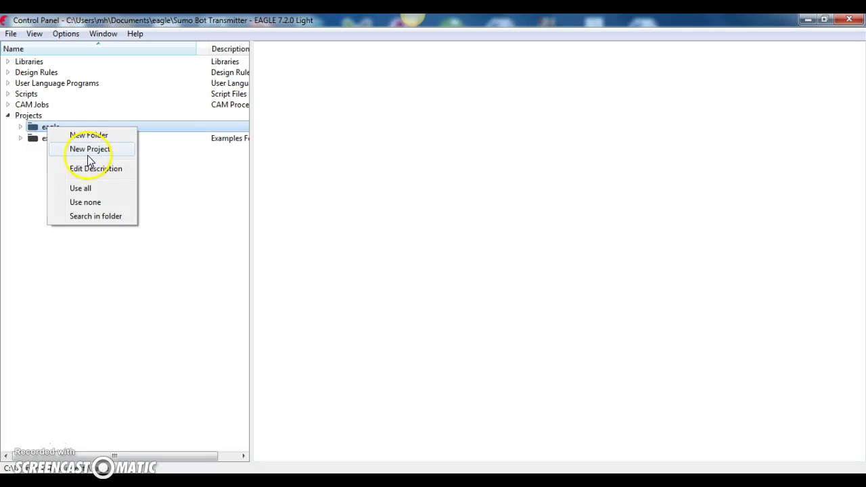
pyautogui.click(89, 149)
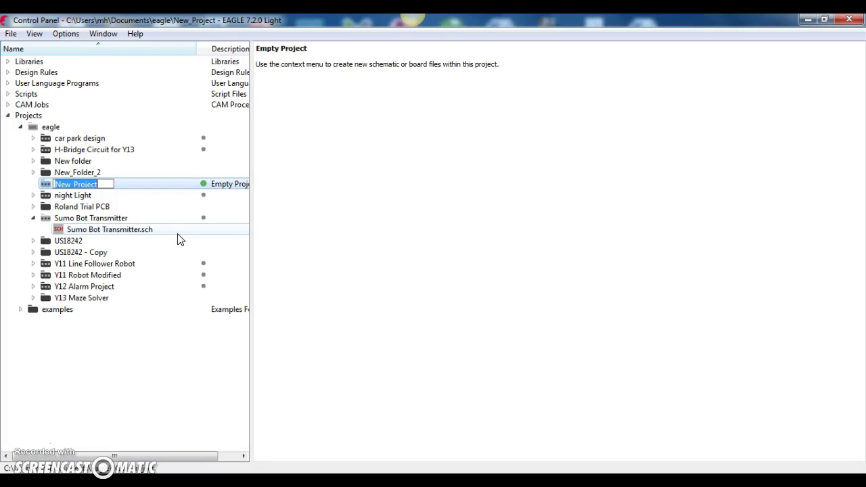
pyautogui.write('L')
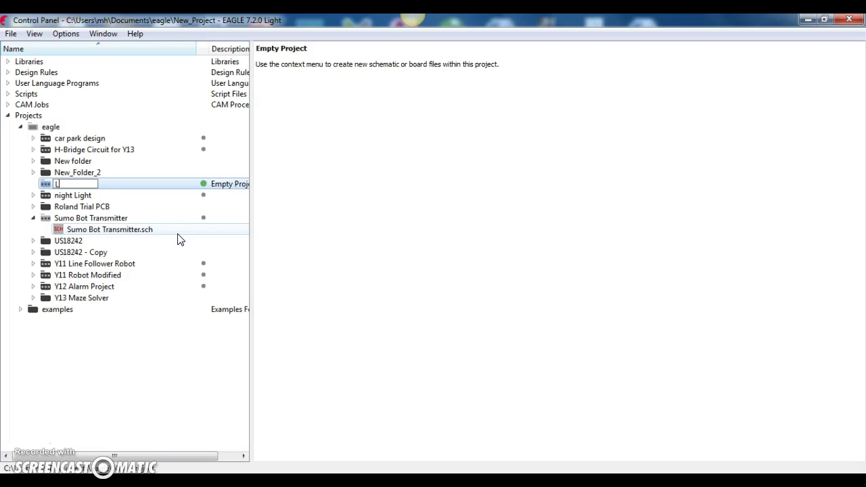
pyautogui.press('Return')
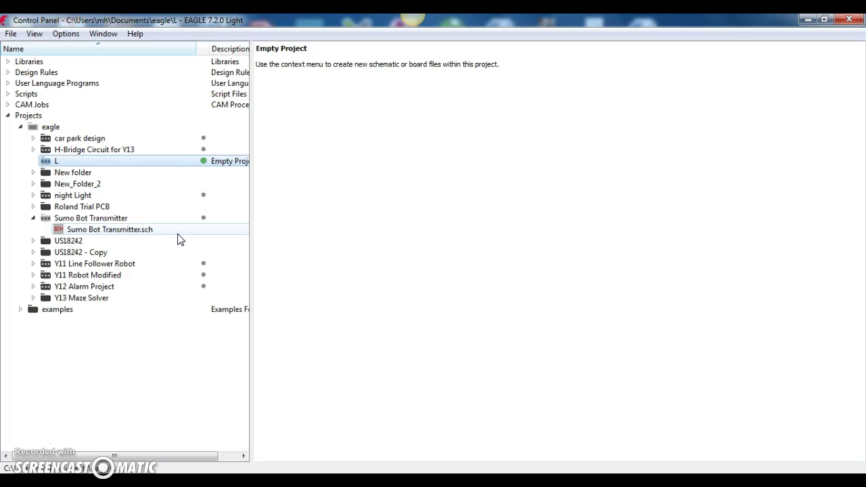
# - Rename the new project L as LFR
pyautogui.rightClick(165, 161)
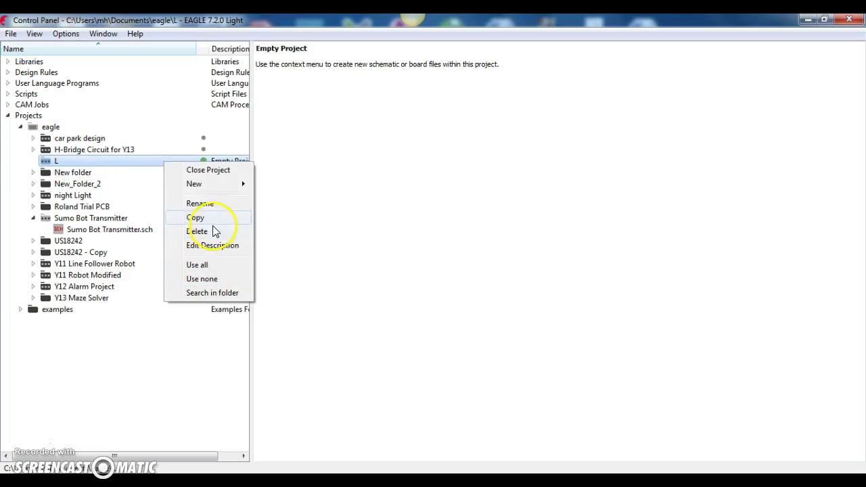
pyautogui.click(212, 203)
pyautogui.write('LFR')
pyautogui.press('Return')
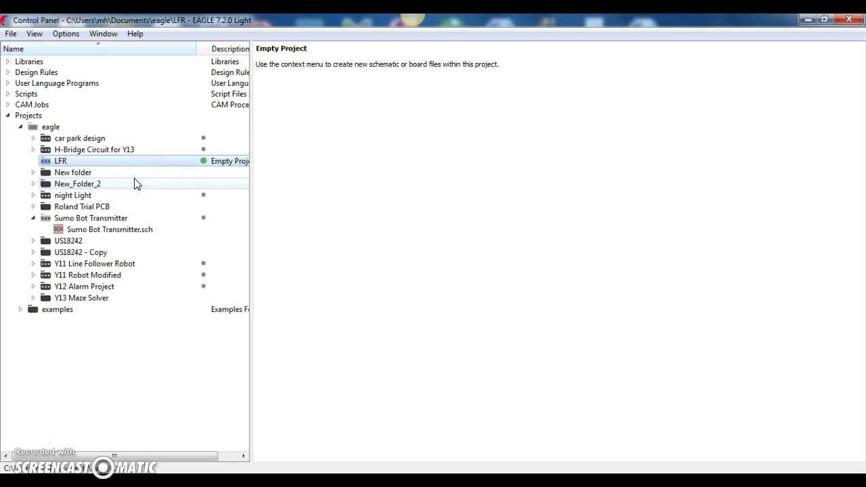
# - Create a new schematic inside the LFR project and maximize its window
pyautogui.rightClick(94, 165)
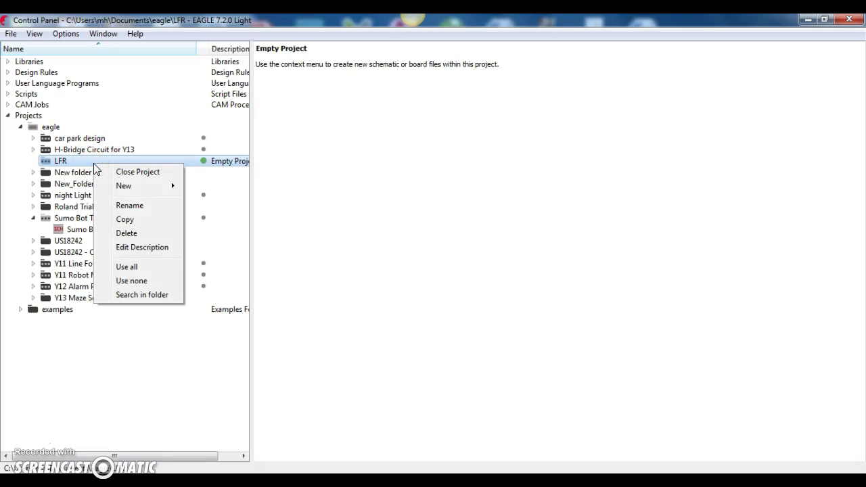
pyautogui.click(135, 186)
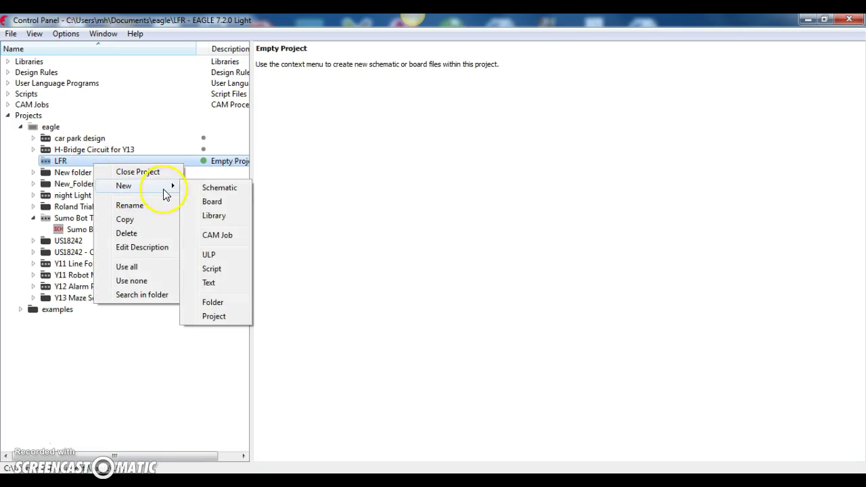
pyautogui.click(218, 187)
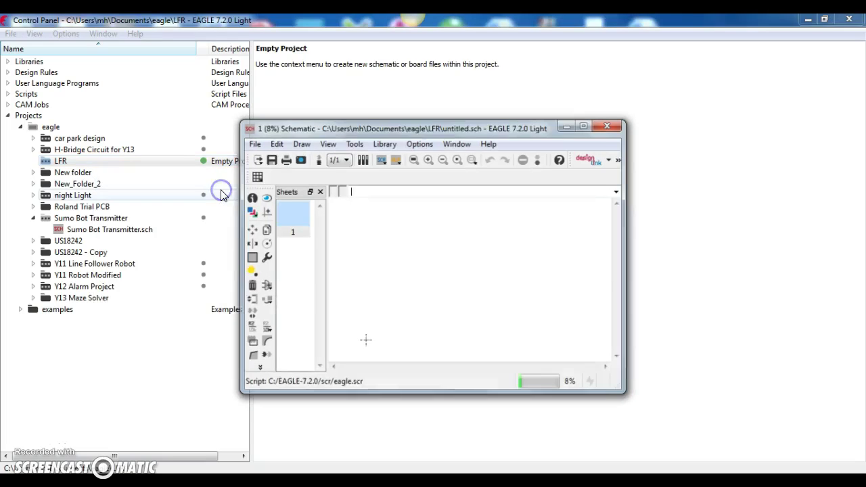
pyautogui.click(316, 206)
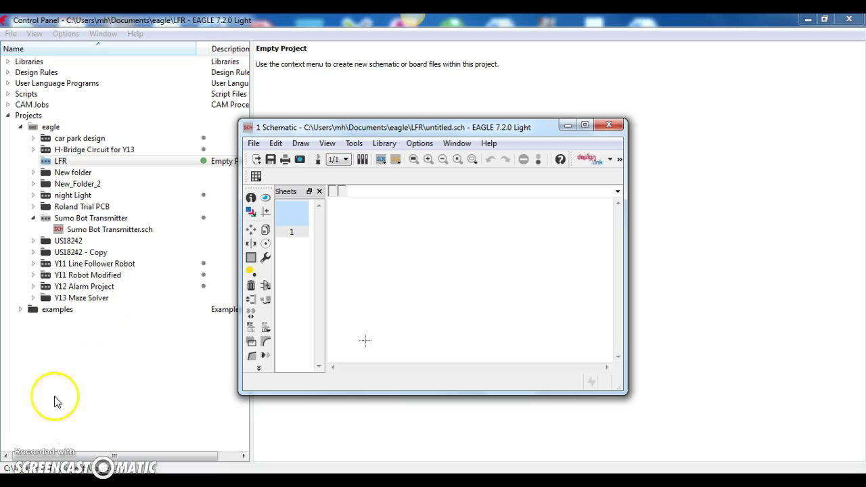
pyautogui.press('super+Up')
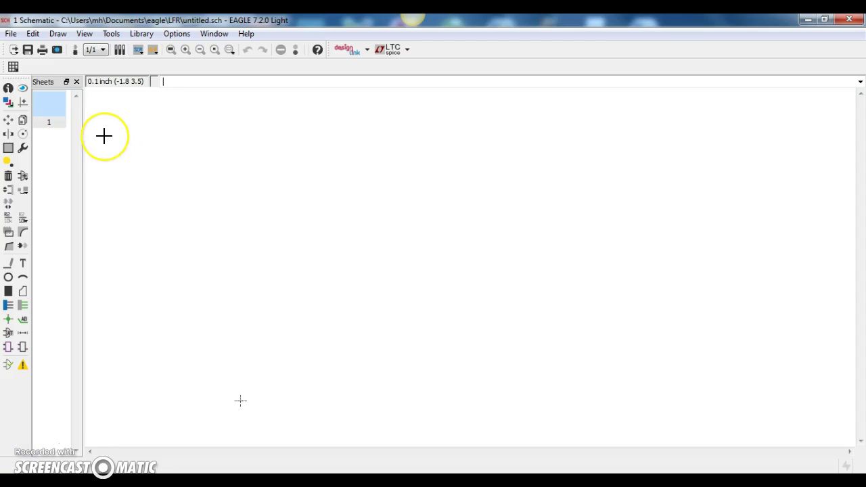
# - Turn on the schematic grid display and set both the grid size and alternate grid units to mm
pyautogui.click(15, 69)
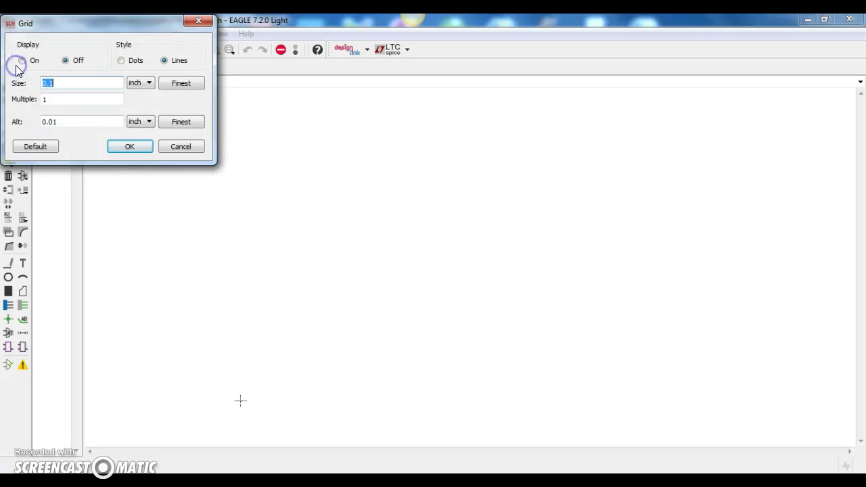
pyautogui.click(55, 110)
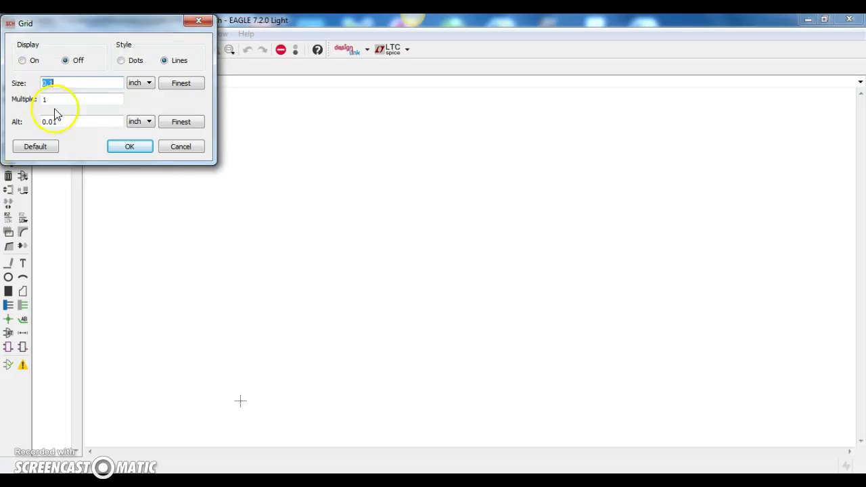
pyautogui.click(150, 90)
pyautogui.click(145, 102)
pyautogui.click(146, 123)
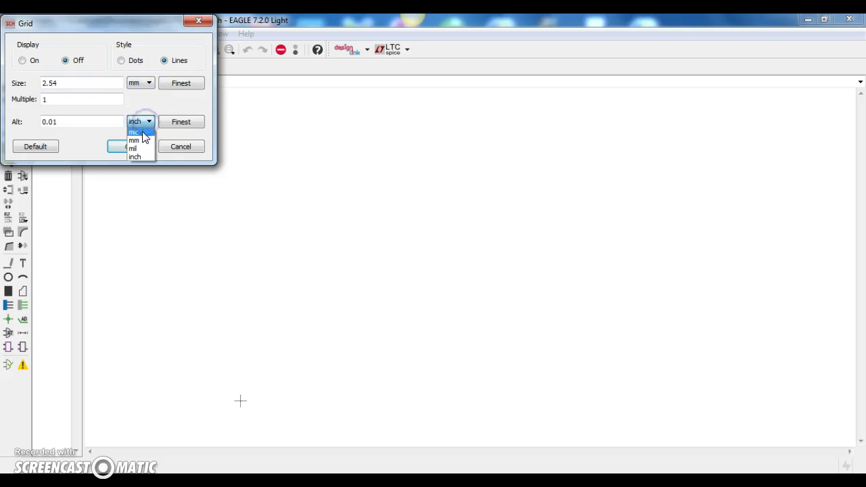
pyautogui.click(140, 140)
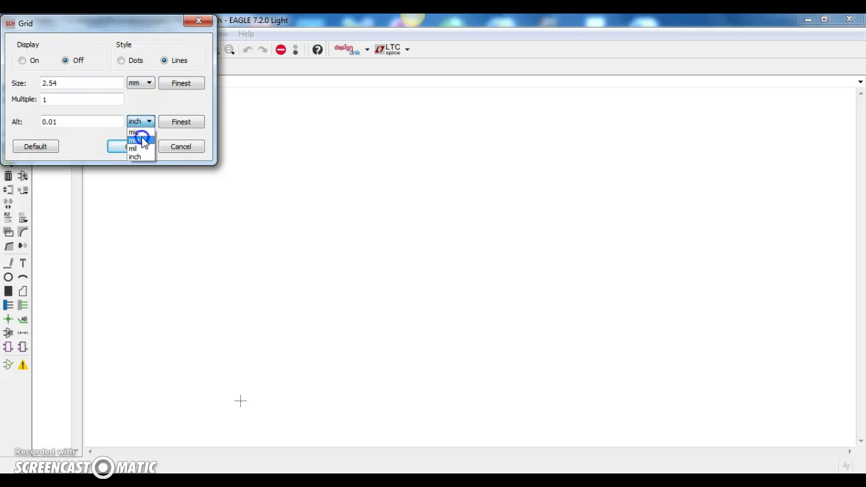
pyautogui.click(23, 61)
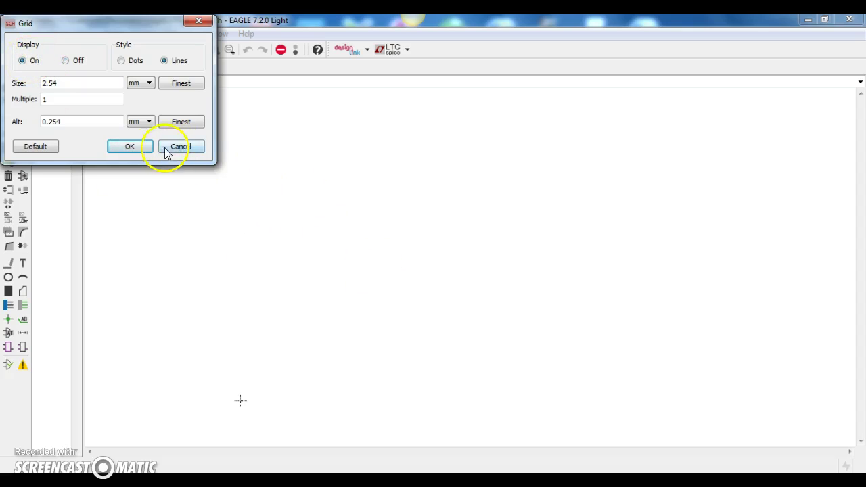
pyautogui.click(130, 147)
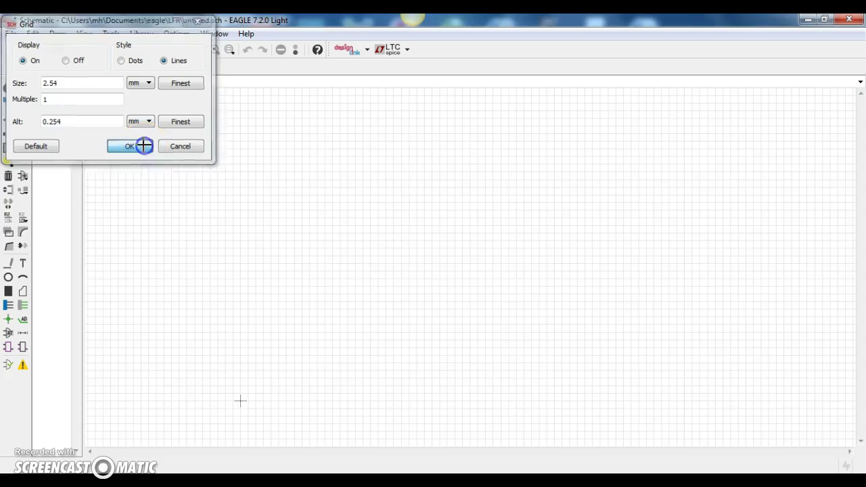
# - Start adding a part and choose the AB9V 9-V battery clip from the EAGLE 7.2.0 battery library
pyautogui.scroll(3, 375, 255)
pyautogui.scroll(3, 375, 255)
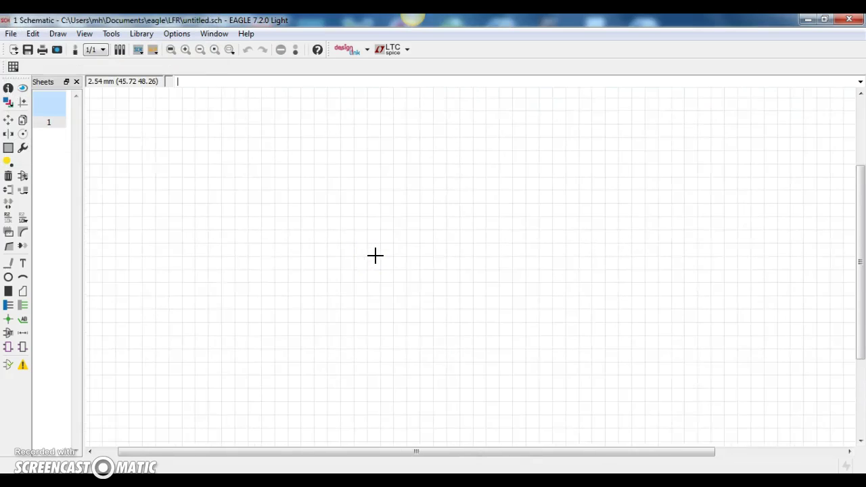
pyautogui.click(365, 261)
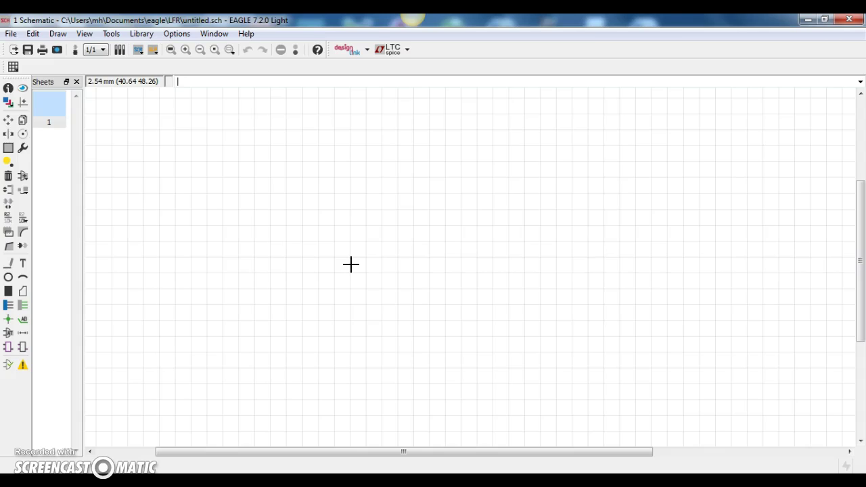
pyautogui.click(27, 179)
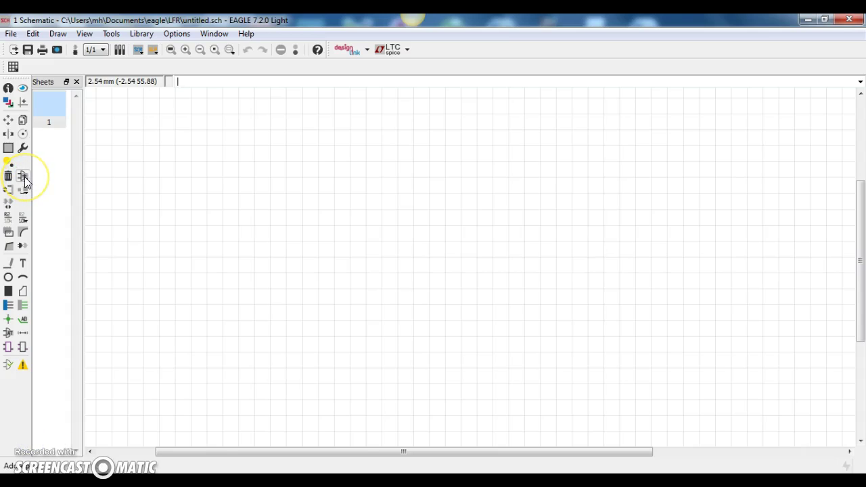
pyautogui.click(24, 176)
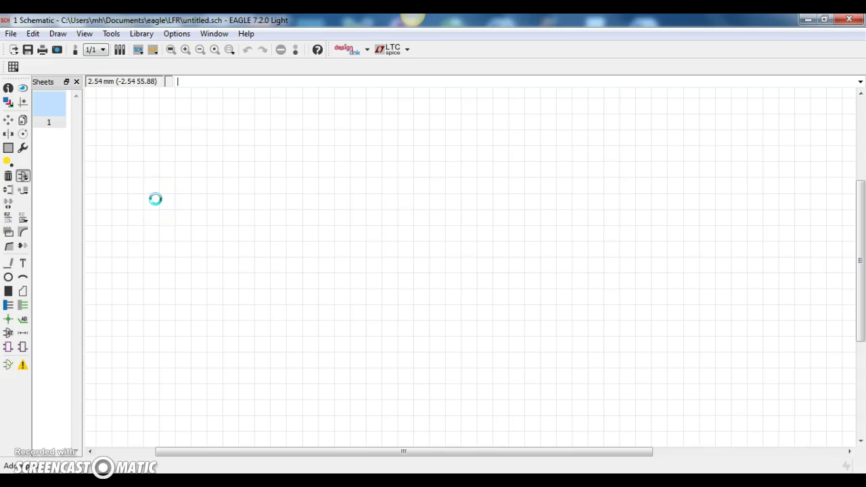
pyautogui.click(146, 194)
pyautogui.click(175, 182)
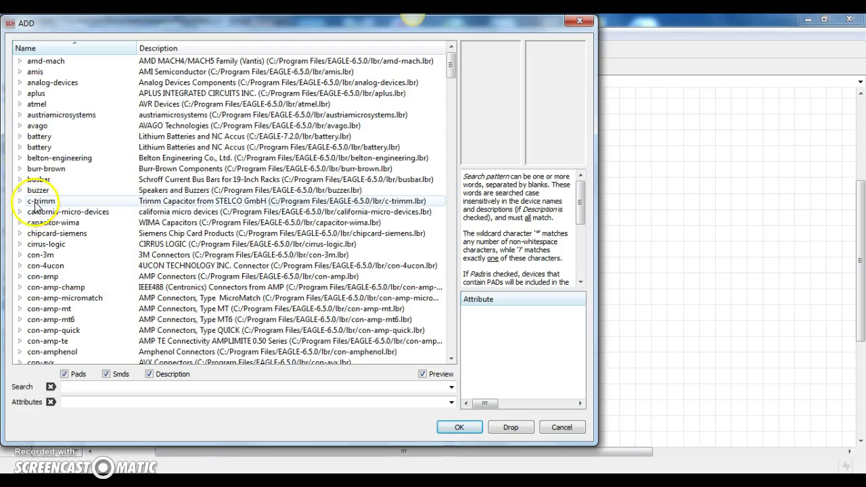
pyautogui.scroll(-15, 45, 194)
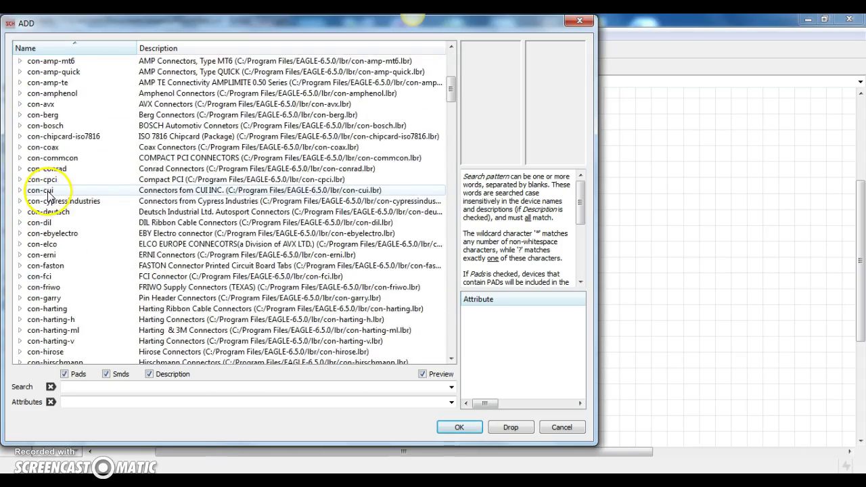
pyautogui.scroll(15, 48, 198)
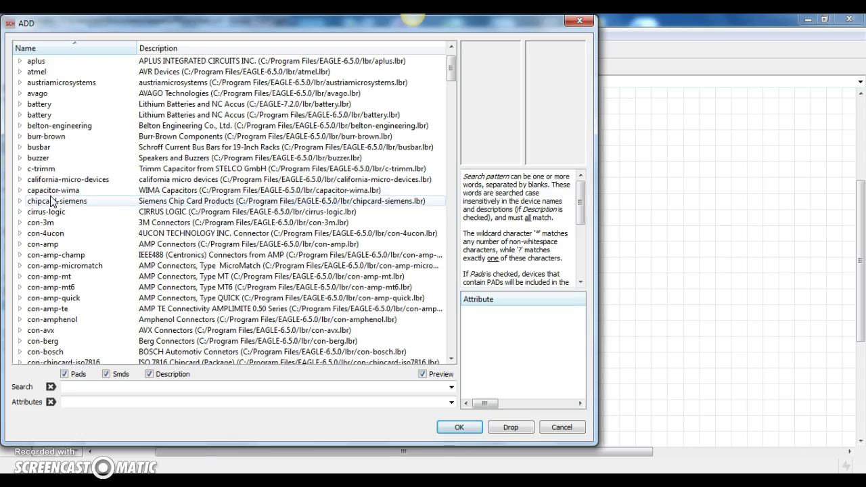
pyautogui.scroll(1, 48, 190)
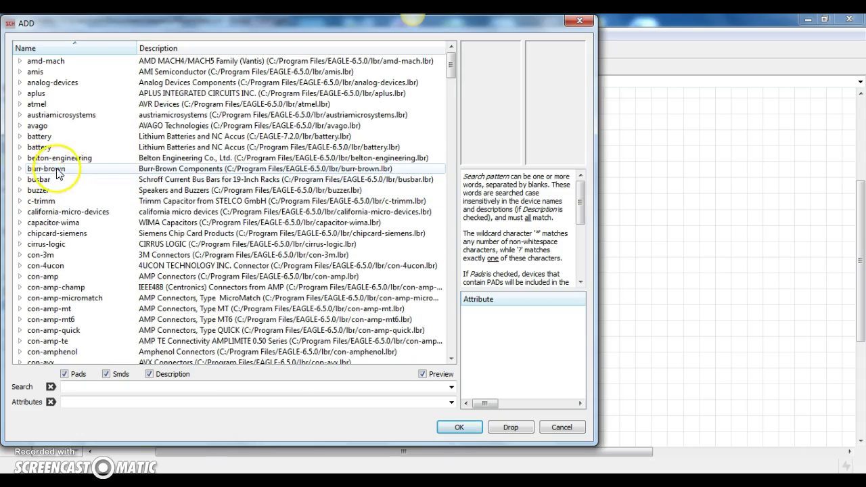
pyautogui.click(20, 138)
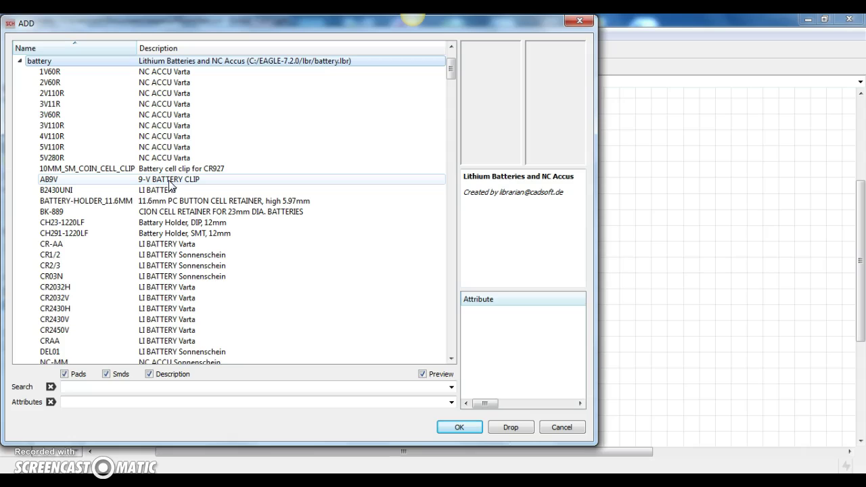
pyautogui.click(169, 181)
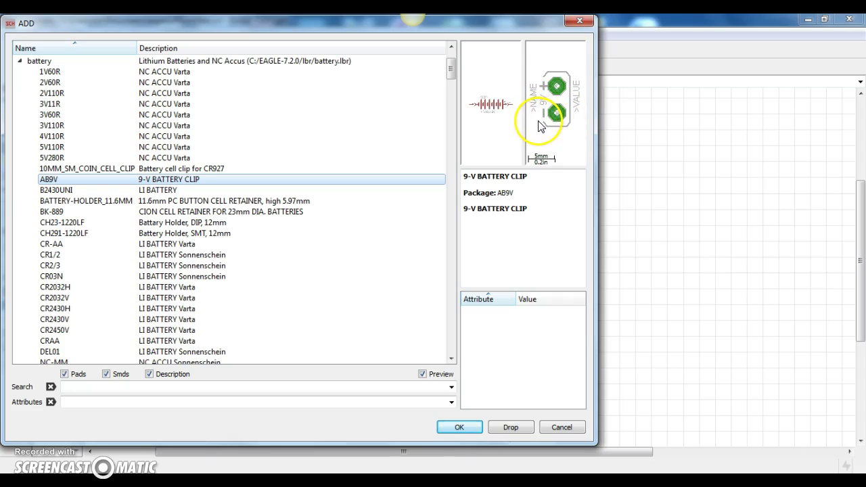
pyautogui.click(459, 427)
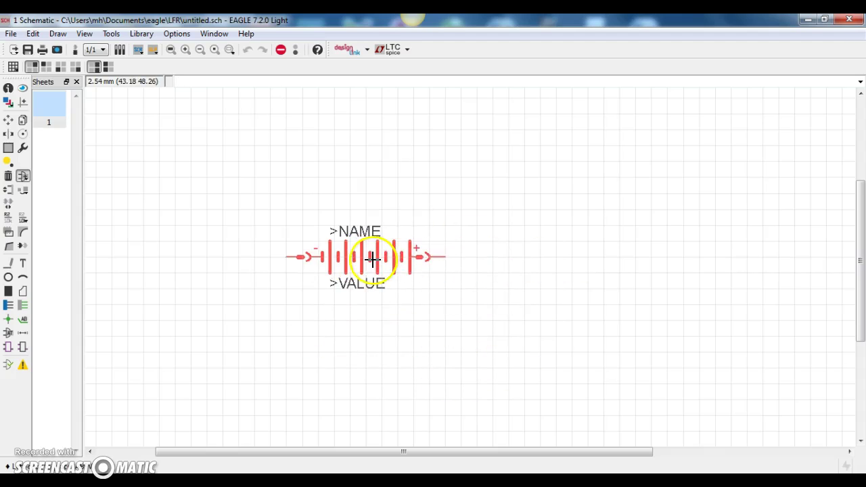
# - Rotate the battery clip upright with its positive terminal on top and place it at about (17.78, 50.80) mm
pyautogui.rightClick(330, 252)
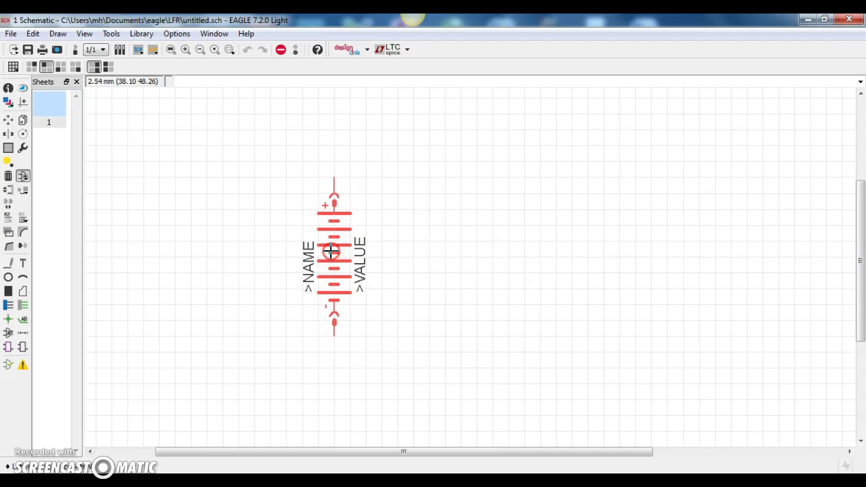
pyautogui.rightClick(330, 252)
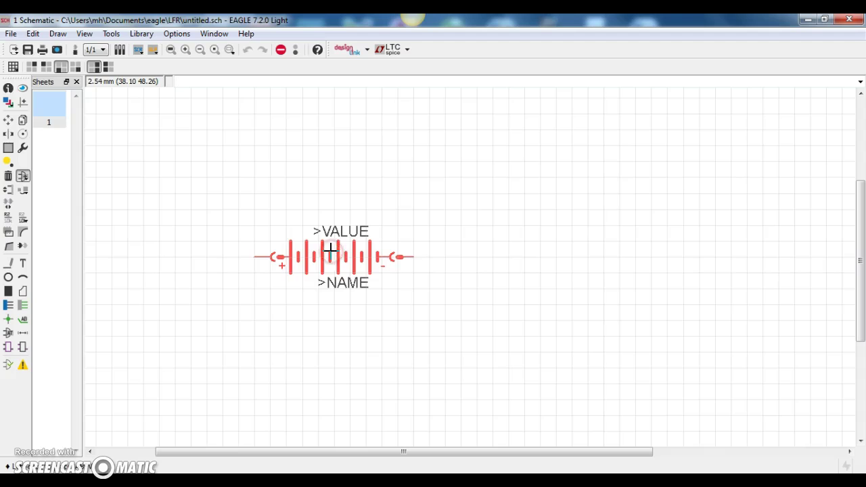
pyautogui.rightClick(330, 252)
pyautogui.rightClick(330, 252)
pyautogui.rightClick(330, 252)
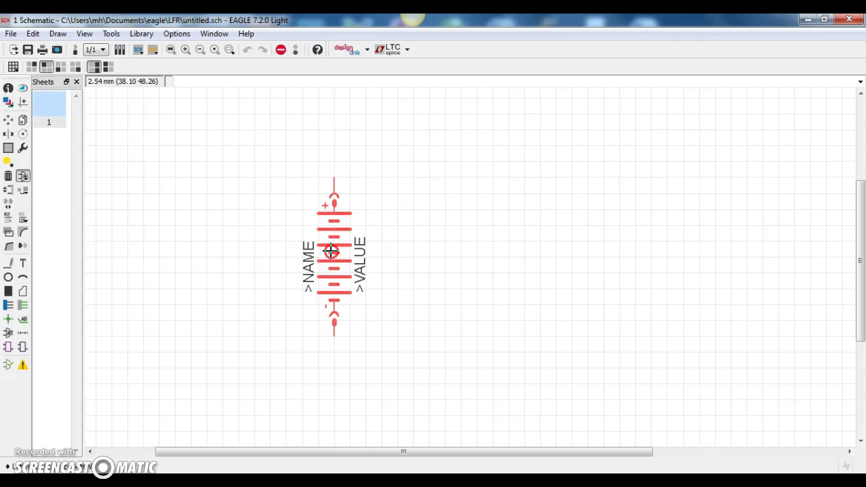
pyautogui.click(210, 230)
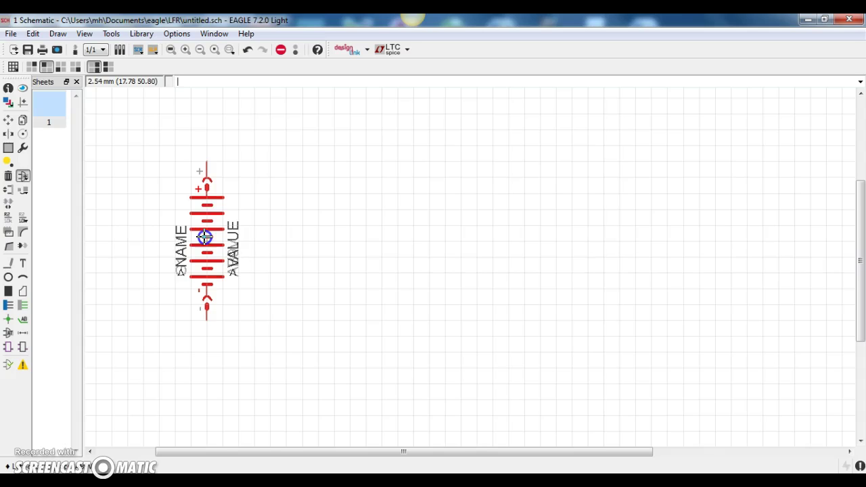
# - Drop the upright battery clip at about (17.78, 50.80) mm, return to part selection and collapse the battery library
pyautogui.click(203, 236)
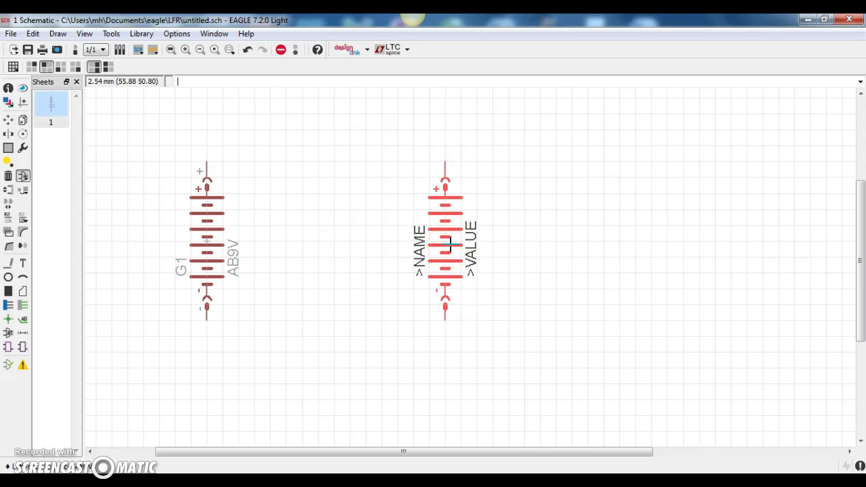
pyautogui.press('Escape')
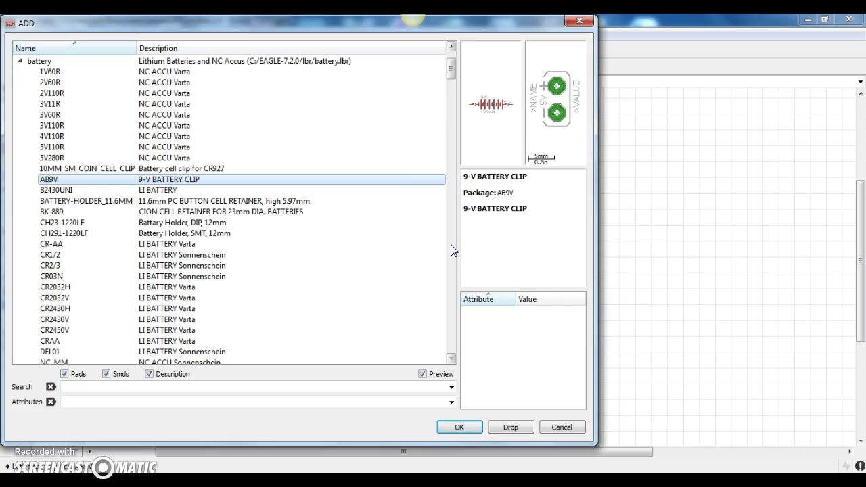
pyautogui.click(21, 61)
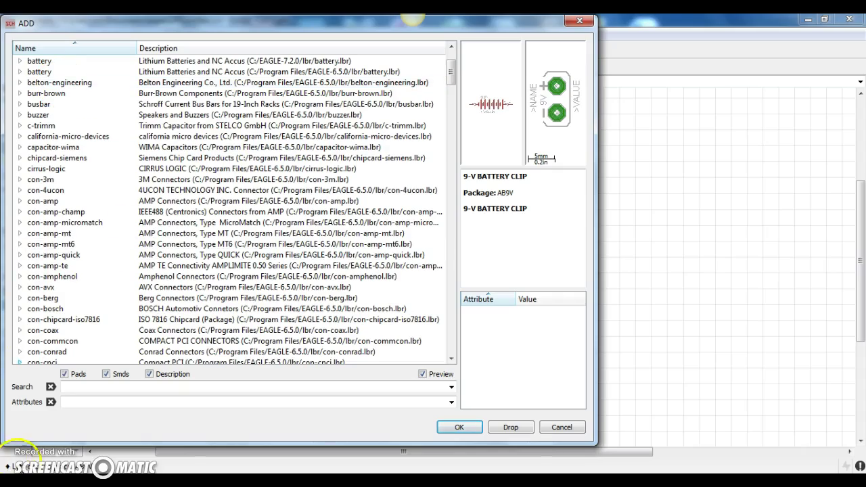
# - Add the European-symbol resistor R-EU_0207/10 from the EAGLE 6.5.0 resistor library, placing it upright above and to the right of the battery clip
pyautogui.scroll(-20, 46, 186)
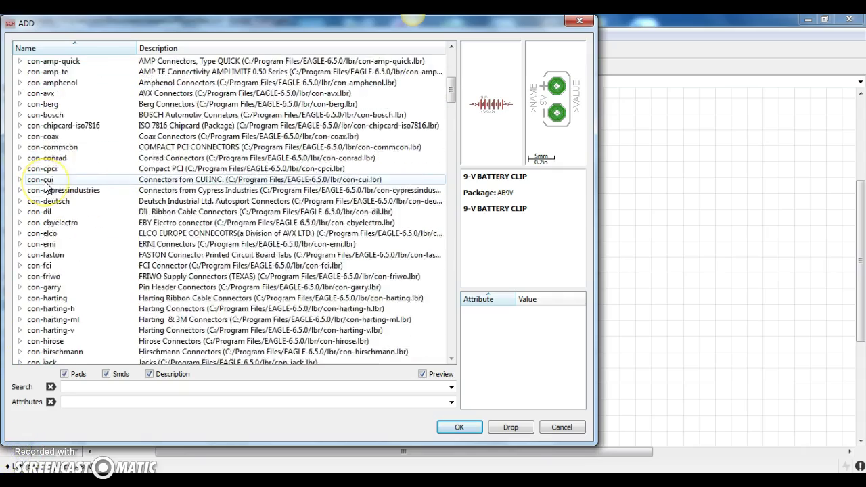
pyautogui.scroll(-20, 45, 186)
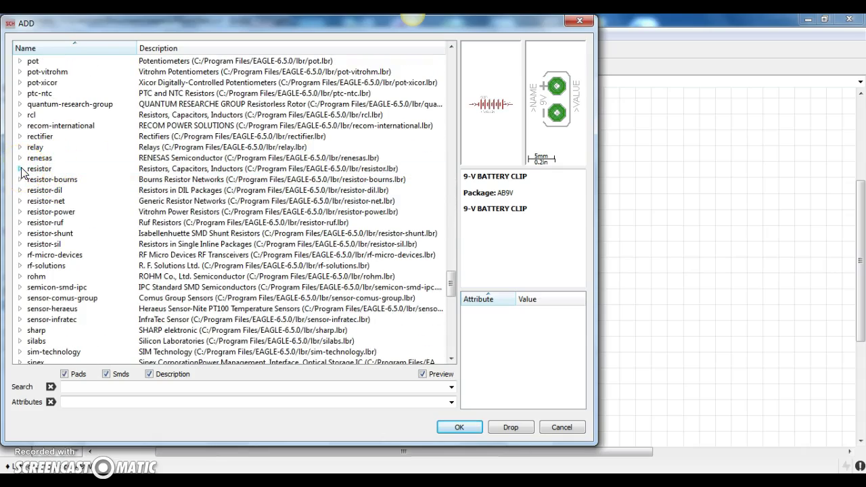
pyautogui.click(21, 170)
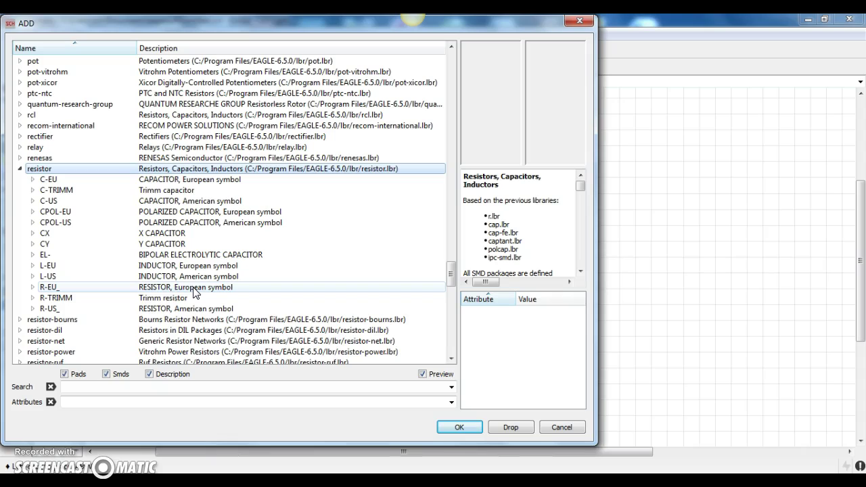
pyautogui.click(33, 287)
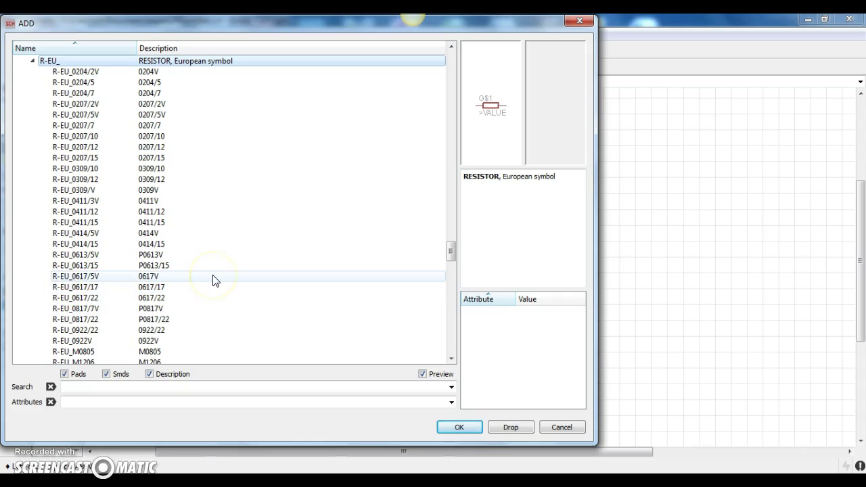
pyautogui.click(173, 136)
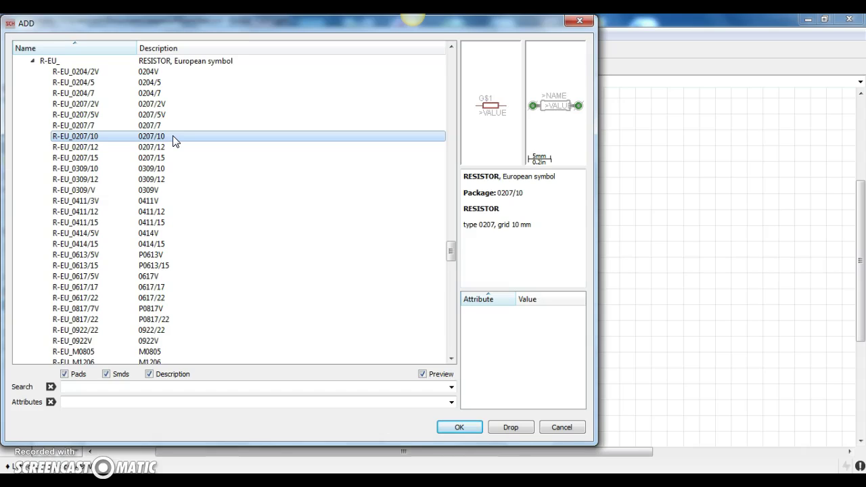
pyautogui.click(465, 429)
pyautogui.click(468, 429)
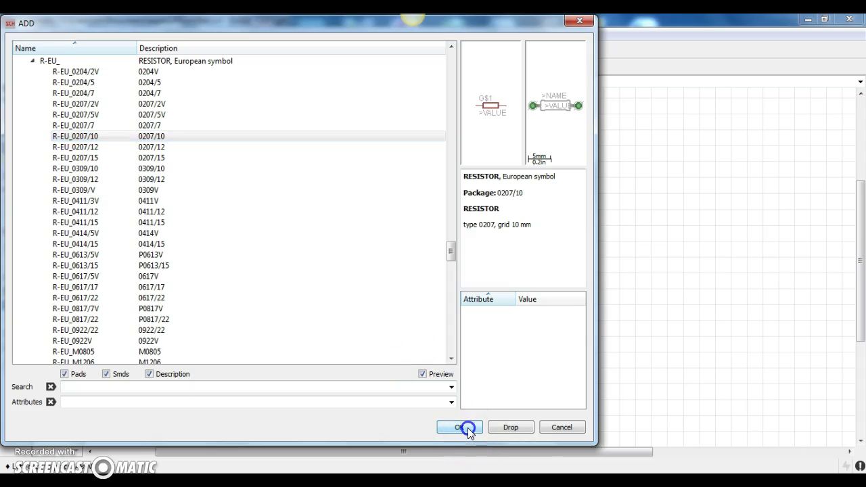
pyautogui.click(397, 145)
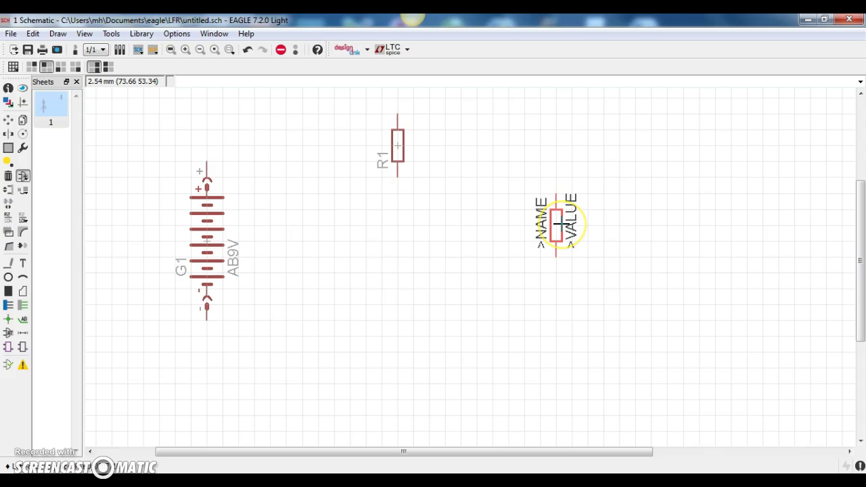
pyautogui.press('Escape')
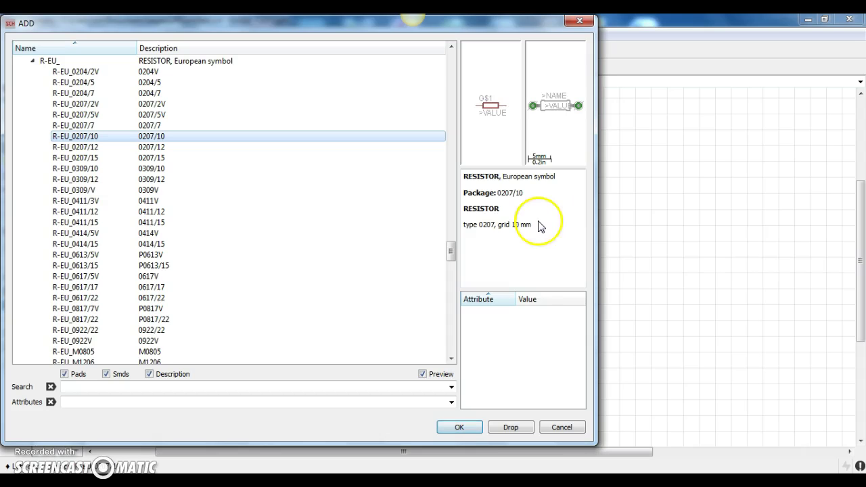
# - Collapse the R-EU_ resistor variants and expand the European-symbol polarized capacitors, CPOL-EU, in the resistor library
pyautogui.click(32, 61)
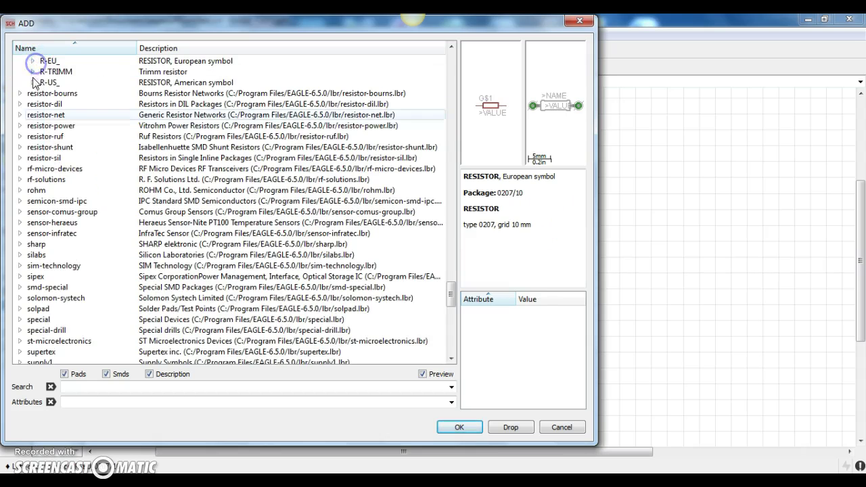
pyautogui.scroll(4, 76, 145)
pyautogui.scroll(1, 77, 155)
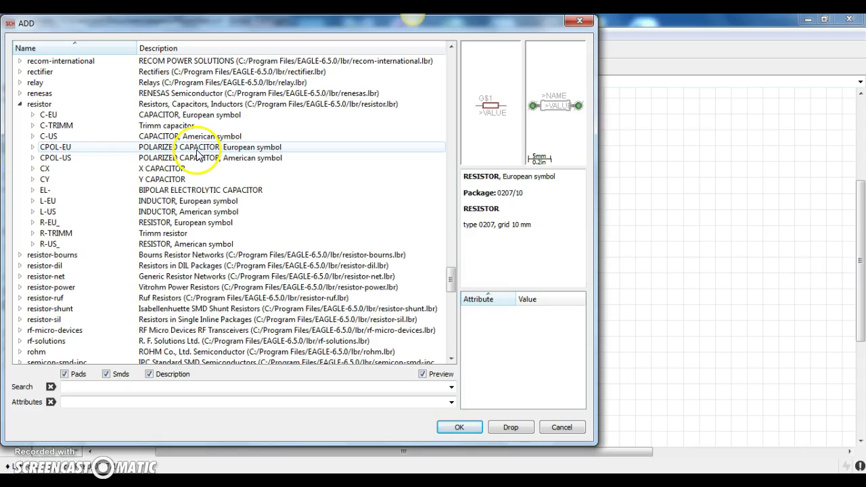
pyautogui.click(32, 147)
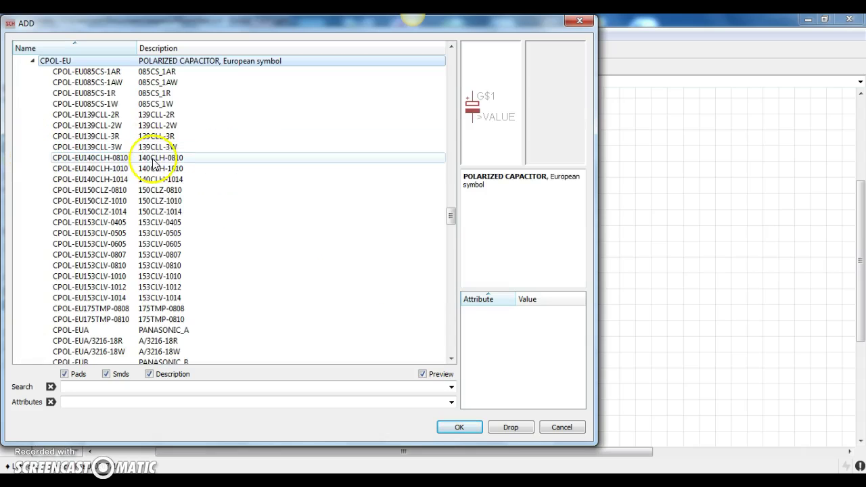
# - Choose the CPOL-EUE3.5-10 electrolytic capacitor and place it horizontally to the right of the resistor, slightly lower
pyautogui.scroll(-13, 142, 152)
pyautogui.scroll(-4, 153, 162)
pyautogui.moveTo(150, 168)
pyautogui.mouseDown()
pyautogui.moveTo(167, 230)
pyautogui.moveTo(163, 175)
pyautogui.mouseUp()
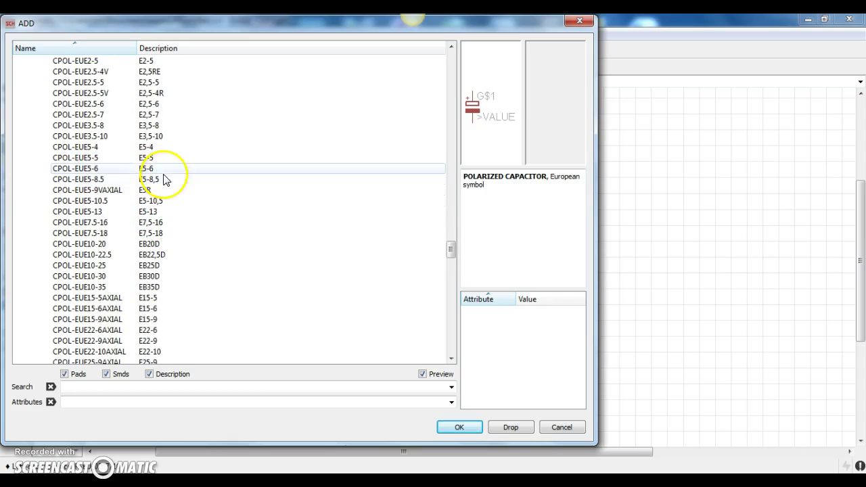
pyautogui.click(163, 136)
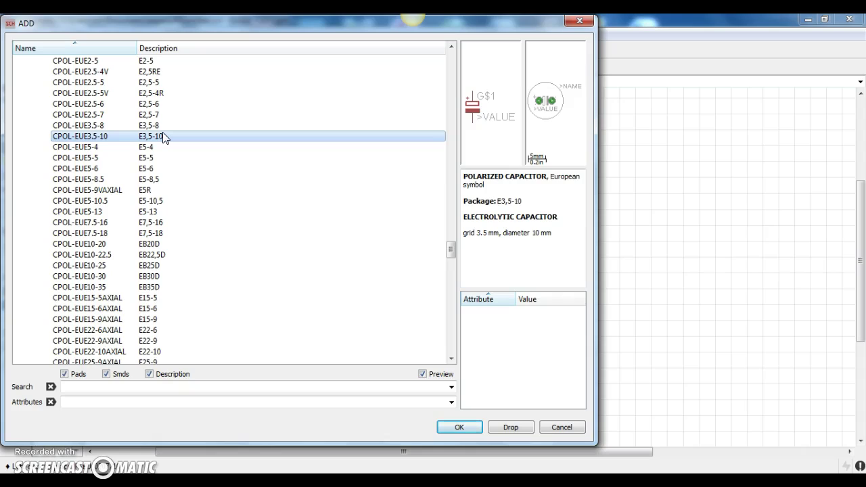
pyautogui.click(188, 130)
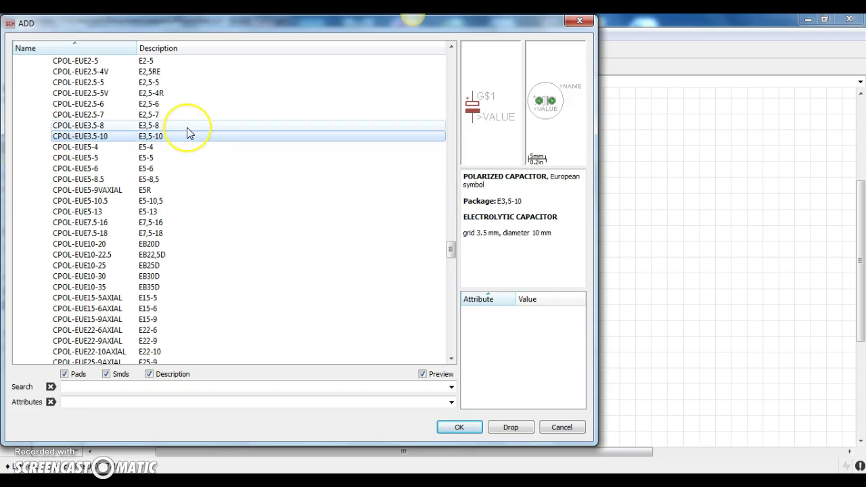
pyautogui.click(198, 143)
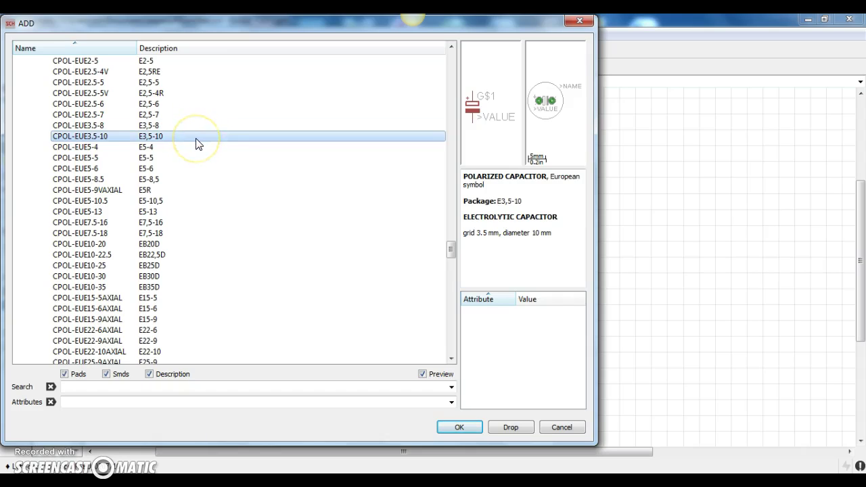
pyautogui.click(453, 428)
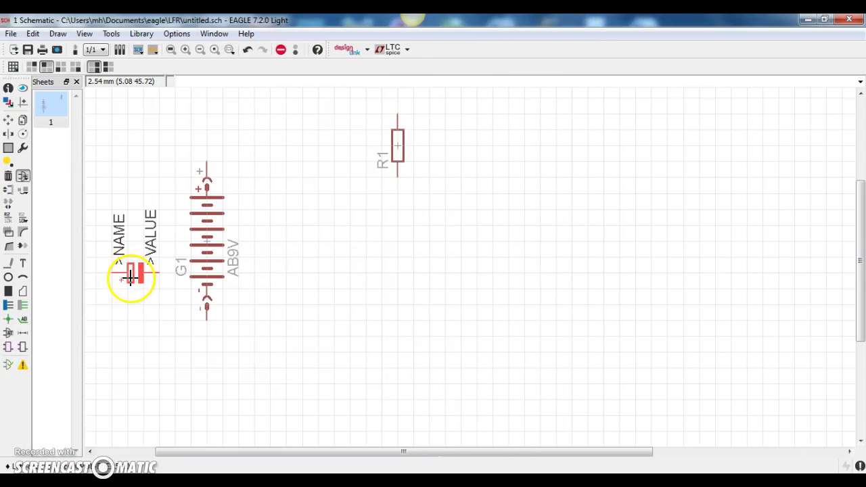
pyautogui.click(492, 160)
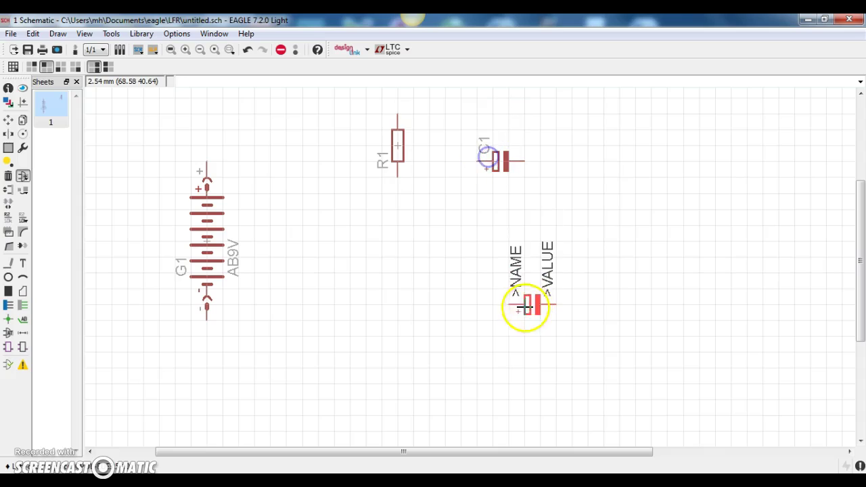
pyautogui.press('Escape')
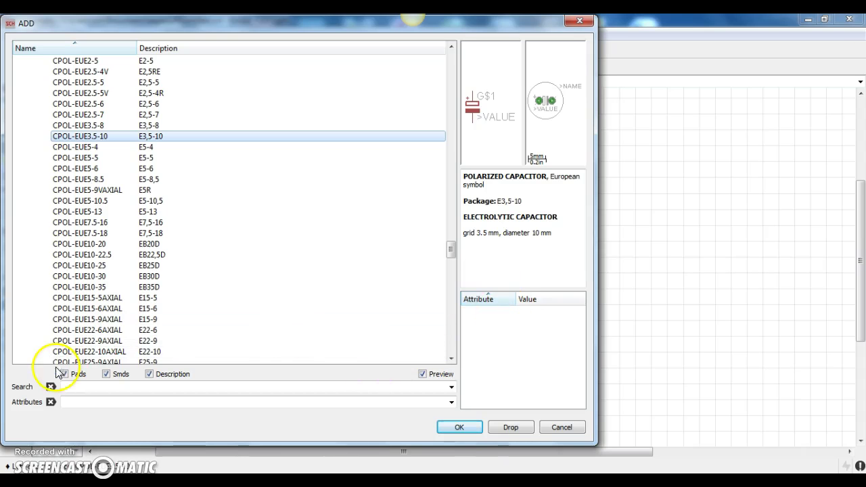
# - Collapse the resistor library and expand the ic-package library of IC packages and sockets
pyautogui.click(20, 211)
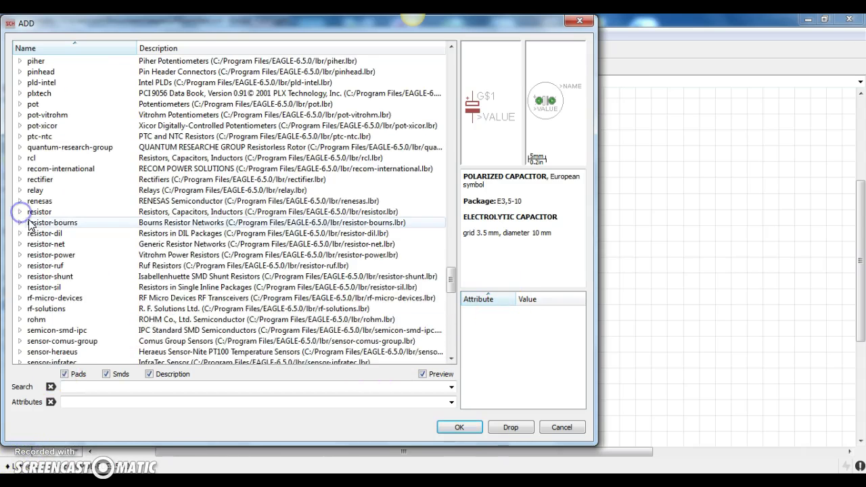
pyautogui.scroll(11, 72, 248)
pyautogui.scroll(11, 75, 249)
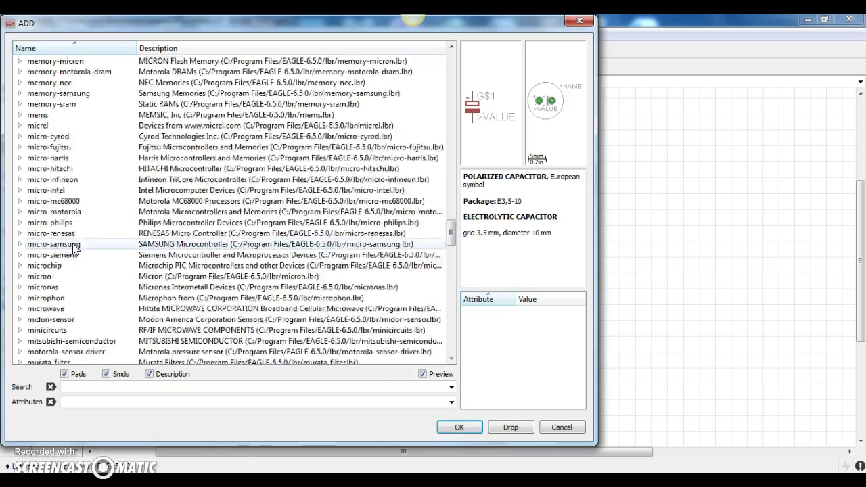
pyautogui.scroll(11, 74, 247)
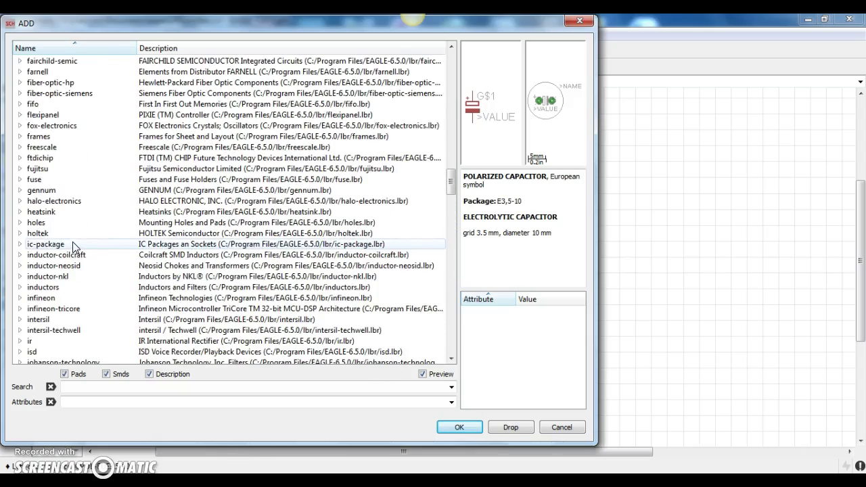
pyautogui.doubleClick(21, 245)
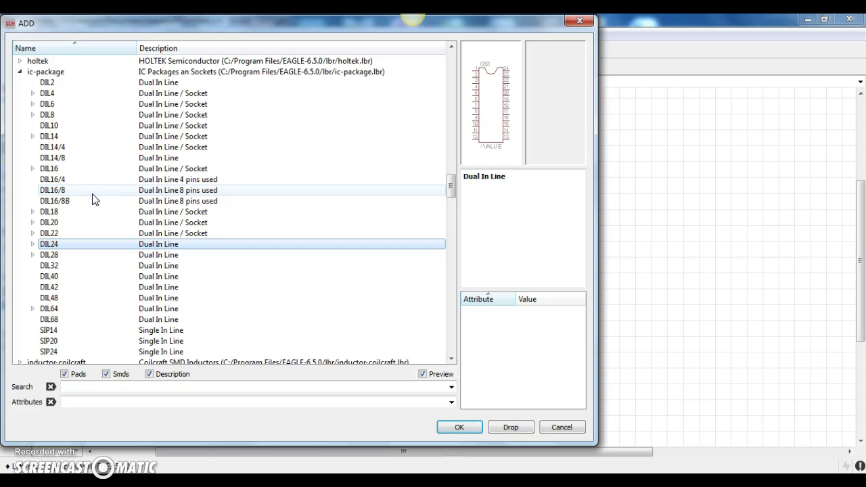
# - Choose the DIL14S variant with the SOCKET-14 package and place it horizontally below the resistor, with its notch facing the battery clip
pyautogui.click(33, 137)
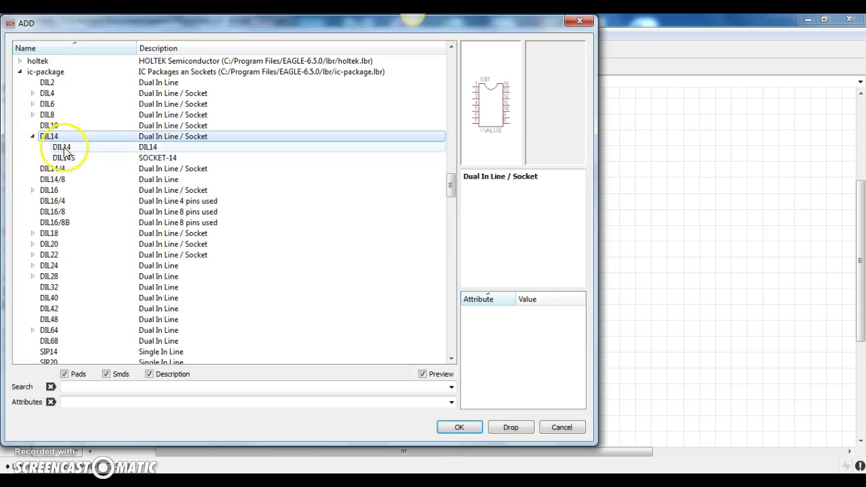
pyautogui.click(176, 158)
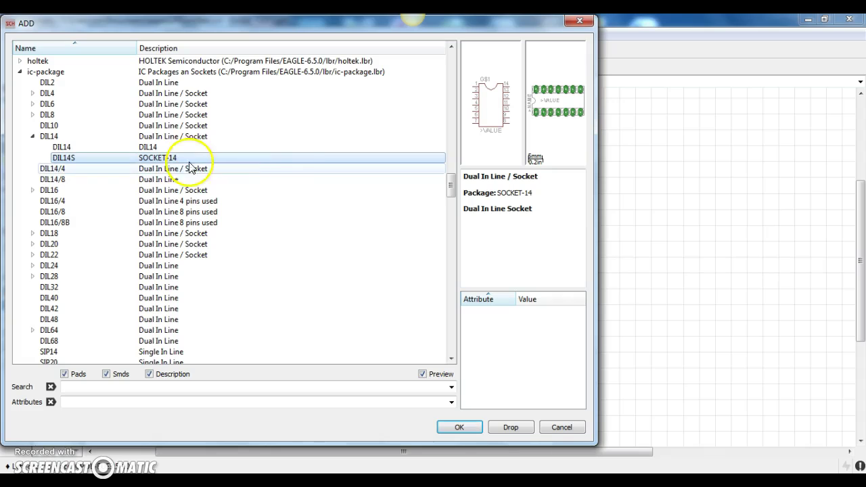
pyautogui.click(463, 426)
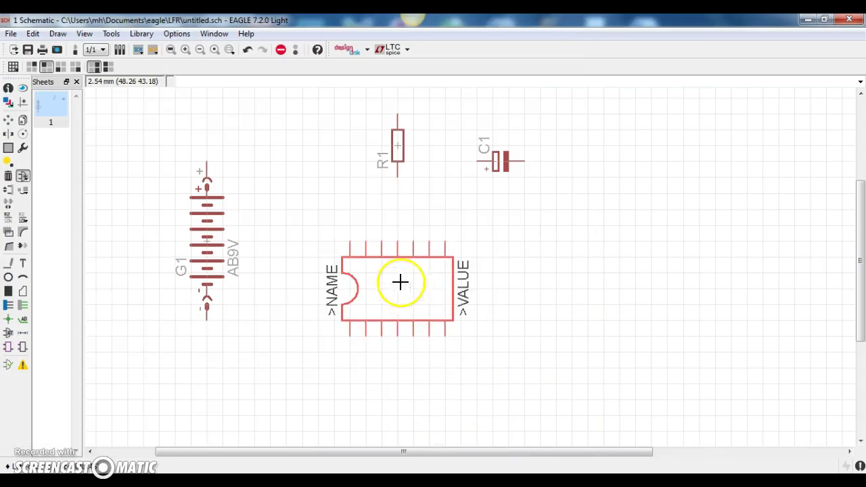
pyautogui.click(383, 271)
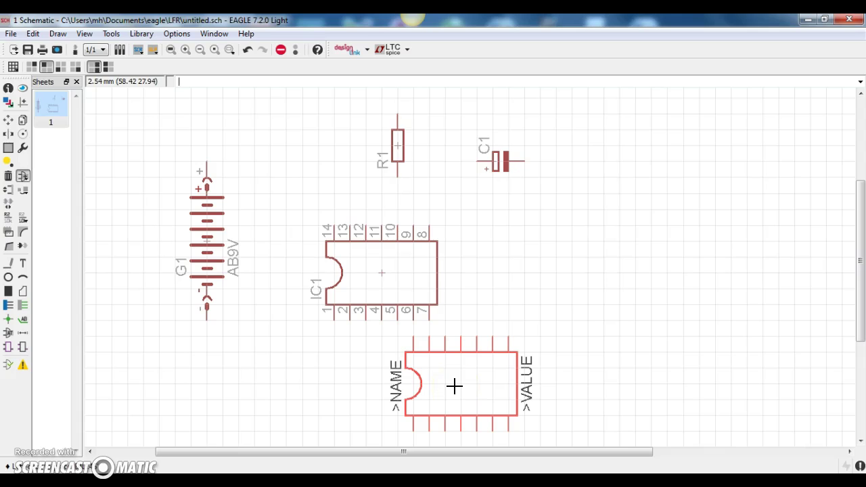
pyautogui.press('Escape')
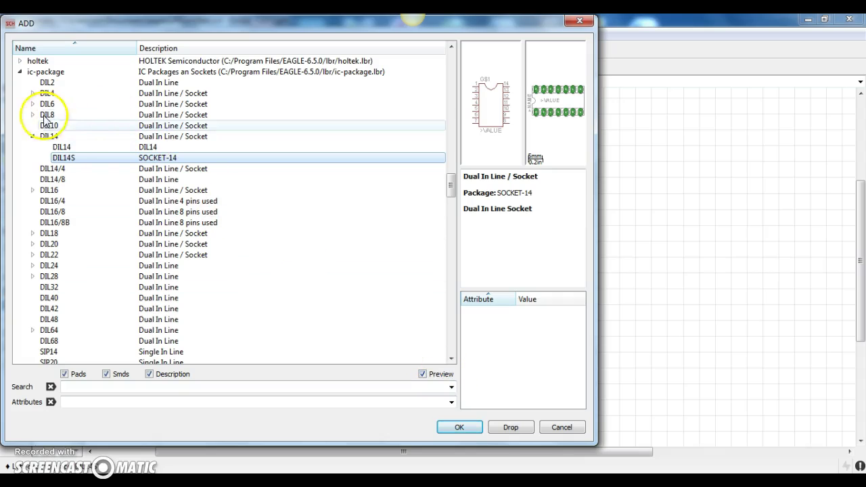
# - Collapse the ic-package library and expand the led library, reaching its generic LED device
pyautogui.click(32, 136)
pyautogui.click(20, 72)
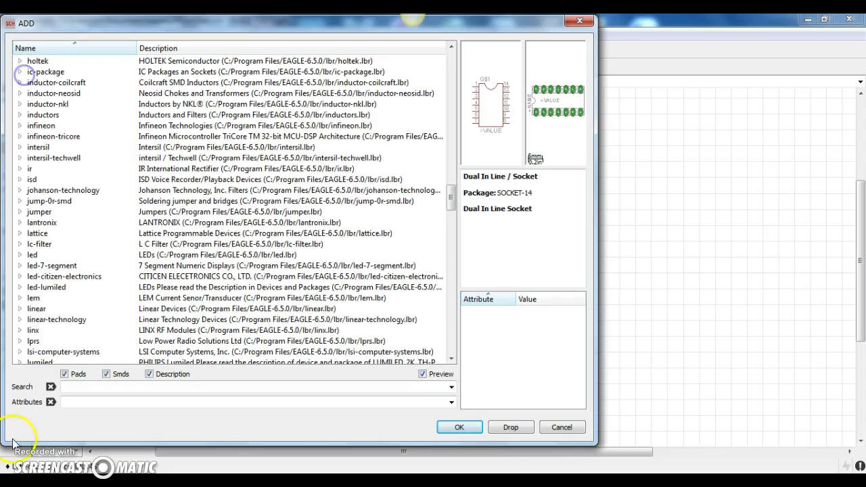
pyautogui.click(19, 255)
pyautogui.scroll(-2, 65, 111)
pyautogui.scroll(-2, 67, 112)
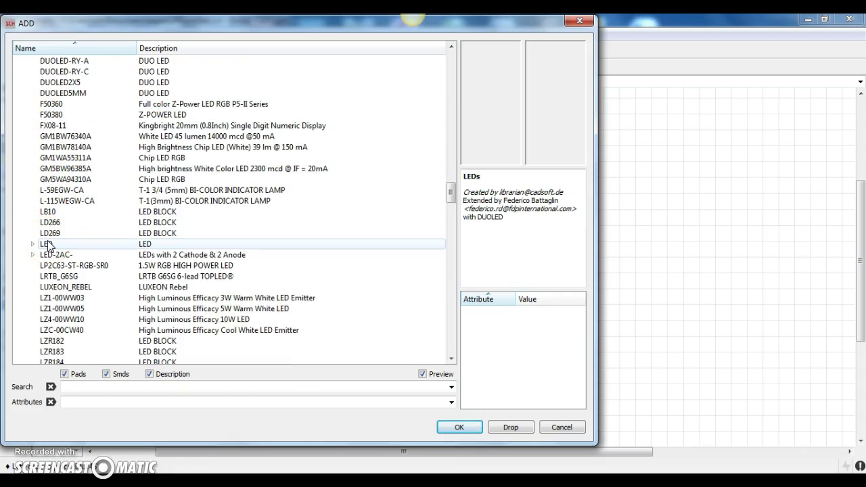
# - Choose the LED5MM variant of the LED device and place it horizontally to the right of the capacitor
pyautogui.click(39, 248)
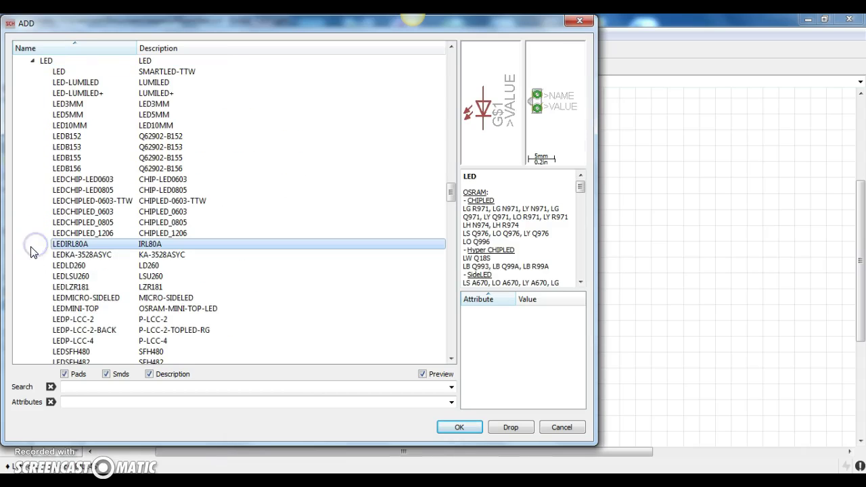
pyautogui.click(169, 116)
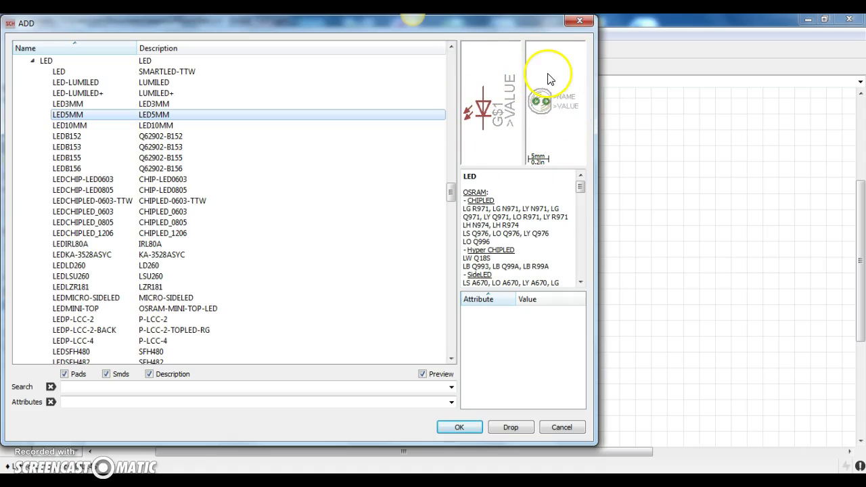
pyautogui.click(478, 433)
pyautogui.click(665, 146)
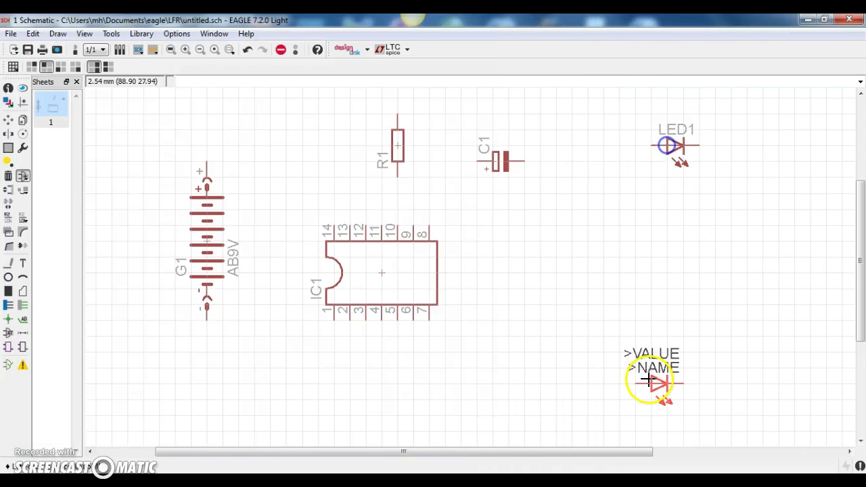
# - Collapse the led library and expand the pinhead library of pin header connectors
pyautogui.press('Escape')
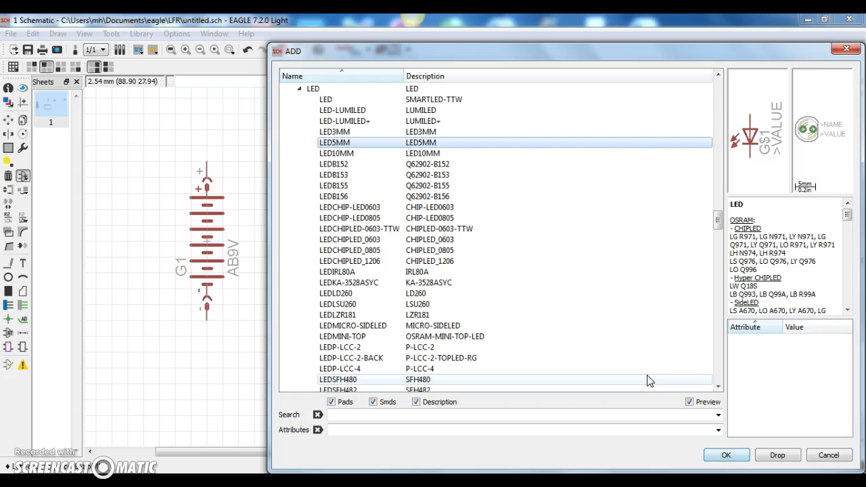
pyautogui.click(294, 95)
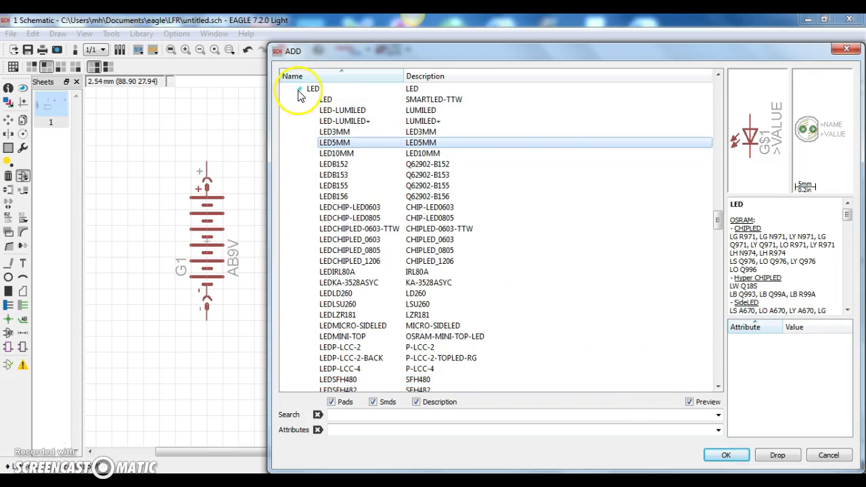
pyautogui.scroll(12, 293, 206)
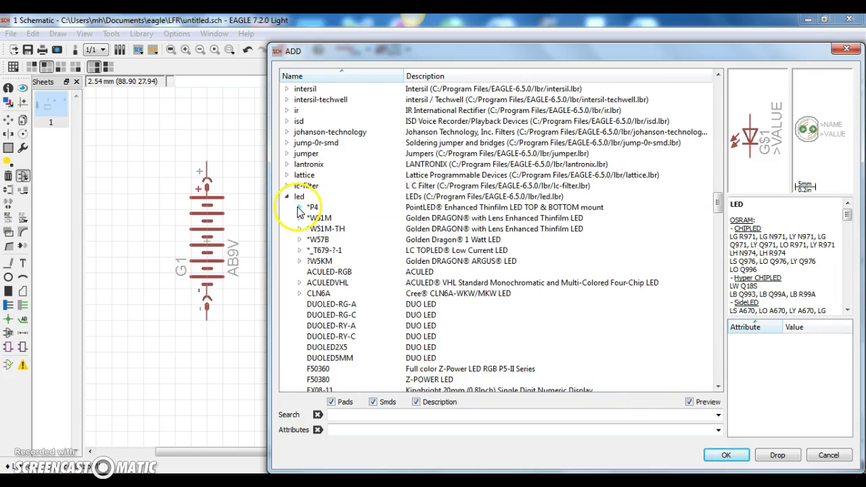
pyautogui.click(287, 196)
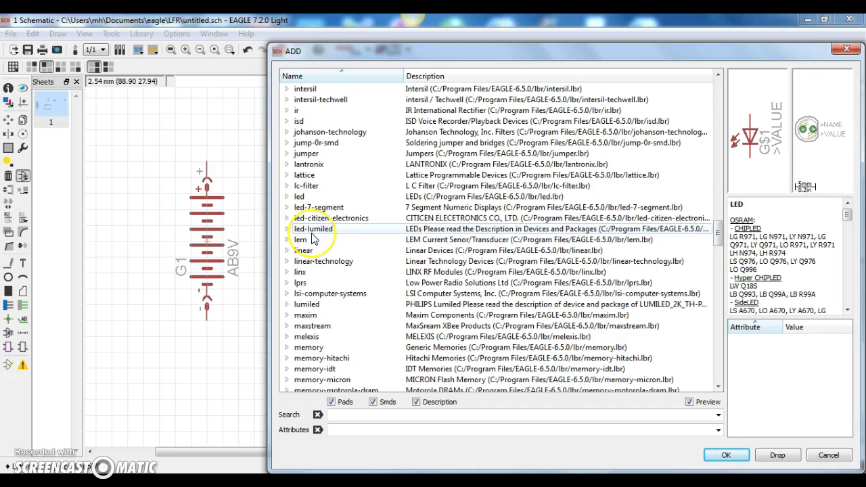
pyautogui.click(315, 222)
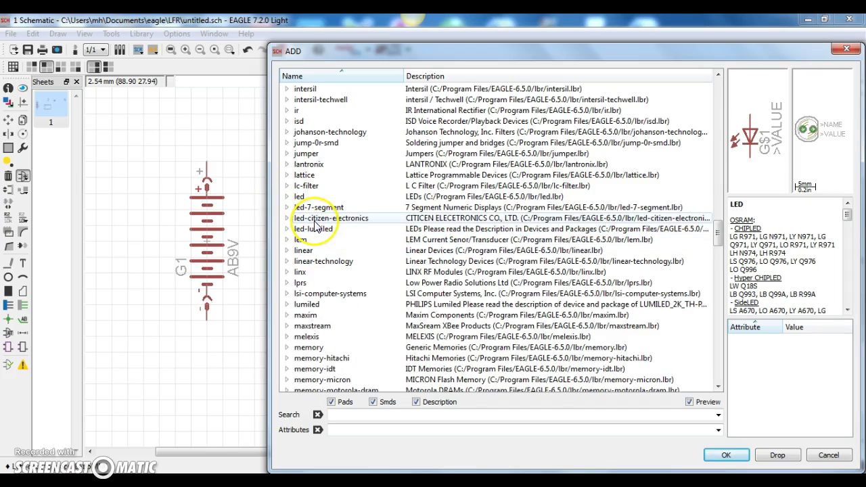
pyautogui.scroll(3, 316, 225)
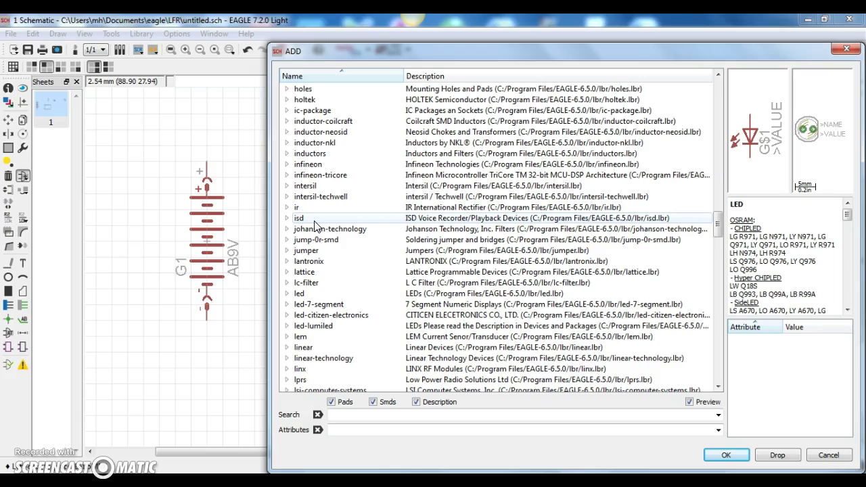
pyautogui.click(335, 231)
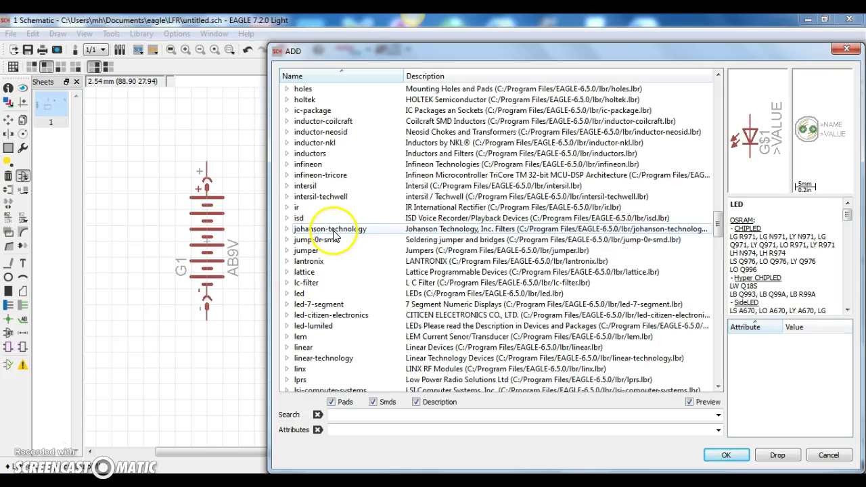
pyautogui.scroll(-9, 332, 235)
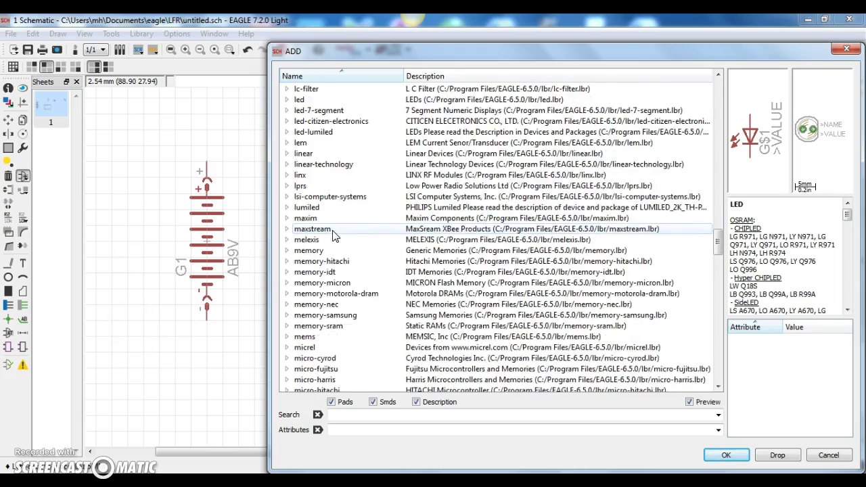
pyautogui.scroll(-16, 332, 234)
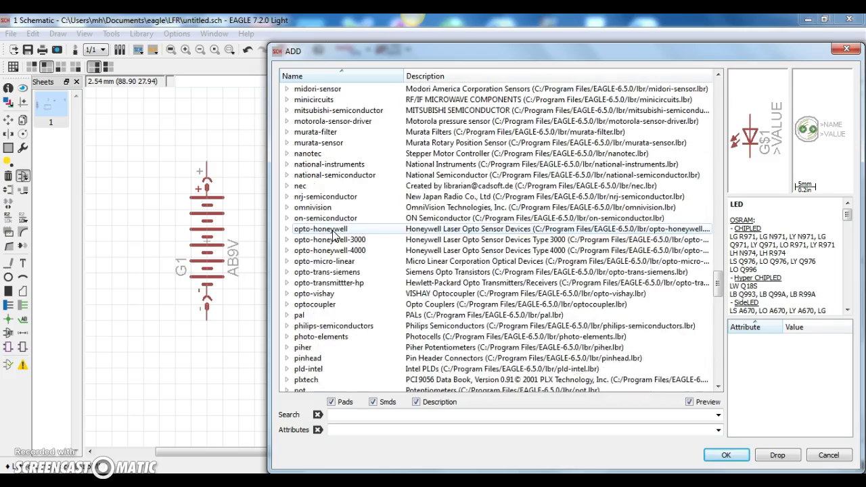
pyautogui.click(290, 231)
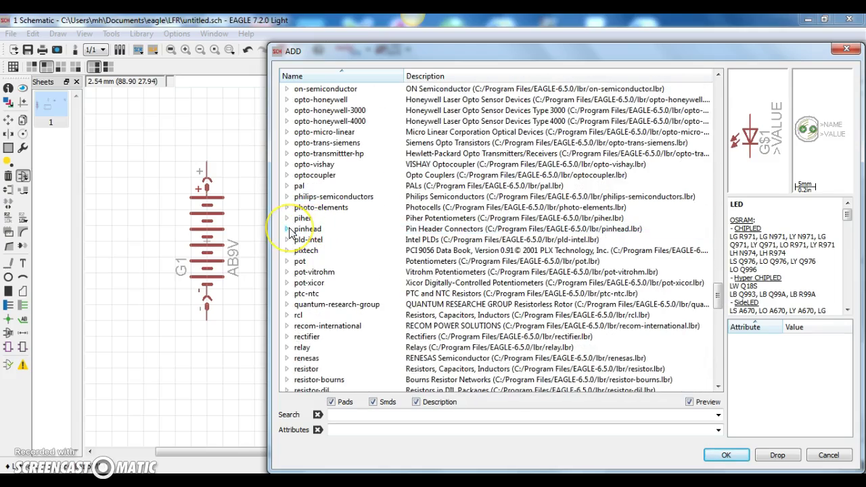
pyautogui.click(286, 231)
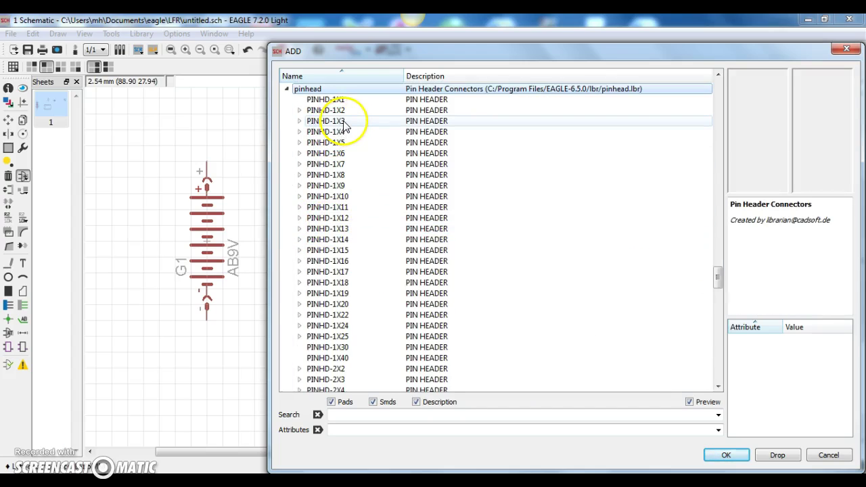
# - Choose the PINHD-1X3 variant with the 1X03 package and place it horizontally between the battery clip and the resistor, above the IC socket
pyautogui.click(299, 121)
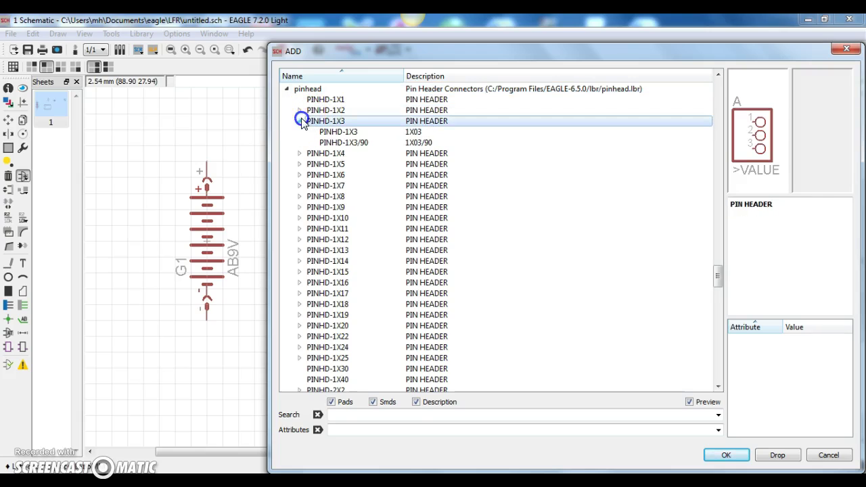
pyautogui.click(359, 132)
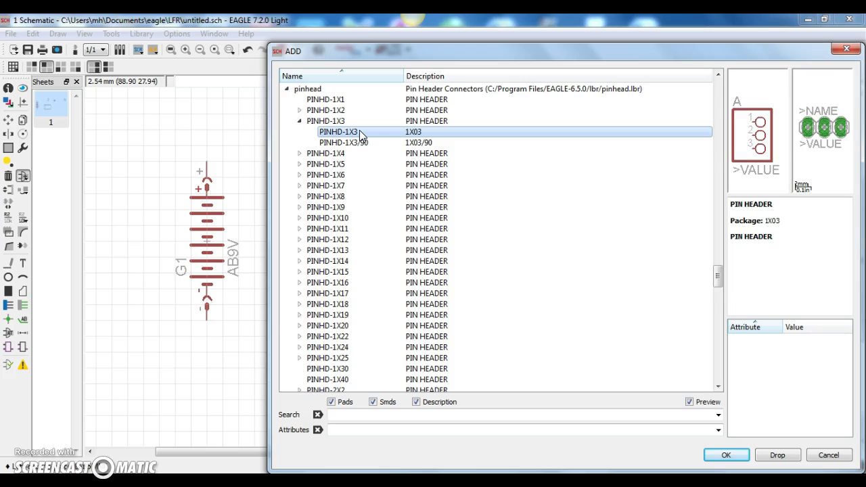
pyautogui.click(726, 456)
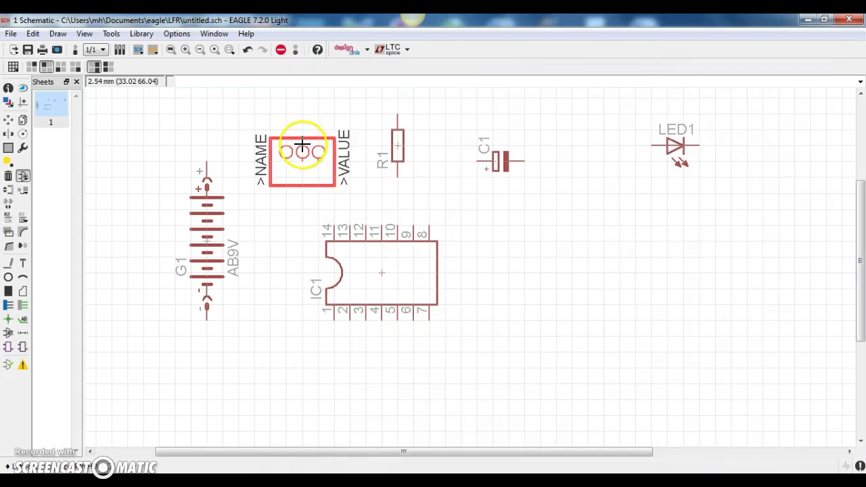
pyautogui.click(286, 120)
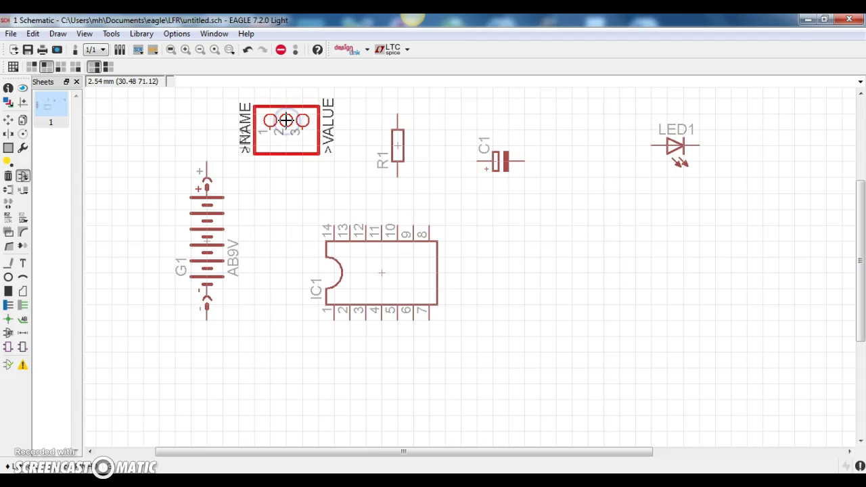
pyautogui.press('Escape')
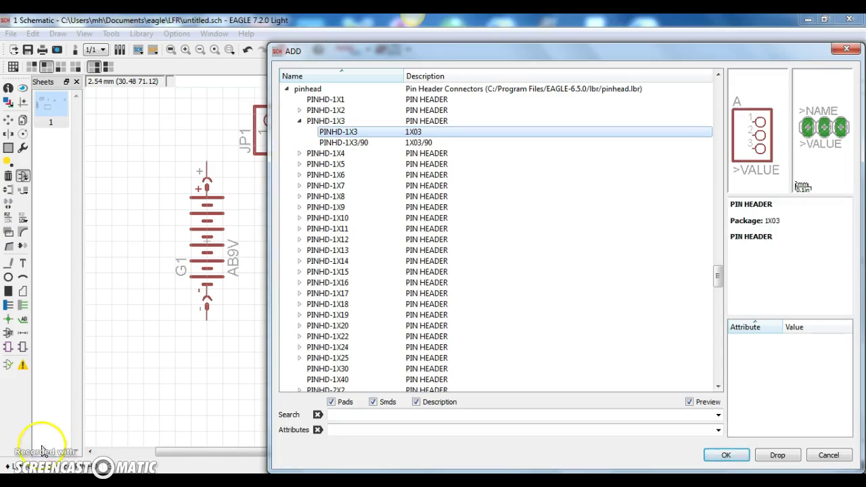
# - Collapse the pinhead library and expand the transistor-npn library of NPN transistors
pyautogui.click(299, 120)
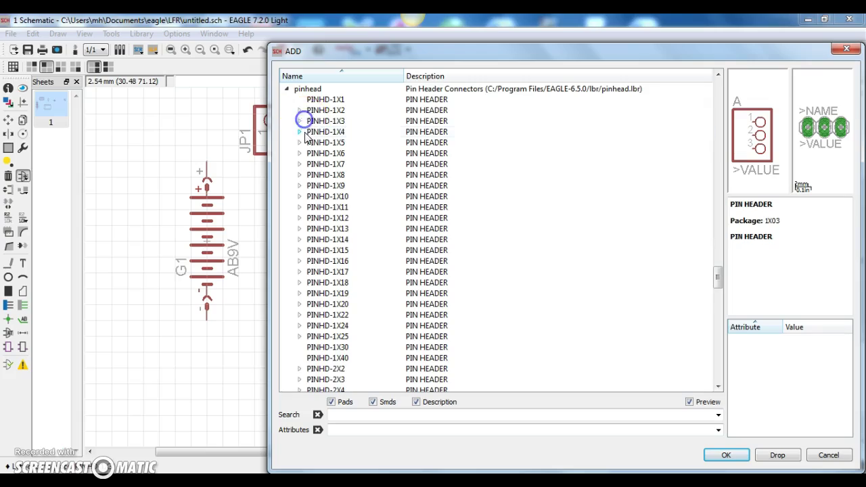
pyautogui.click(288, 89)
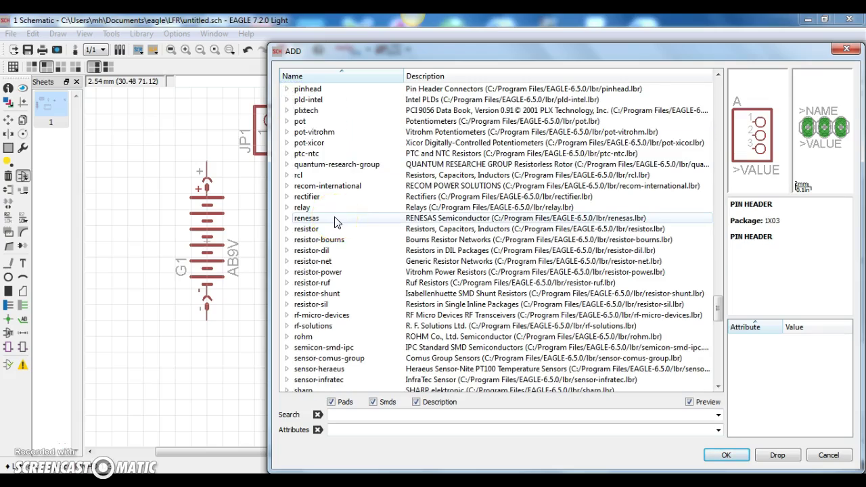
pyautogui.scroll(-11, 336, 223)
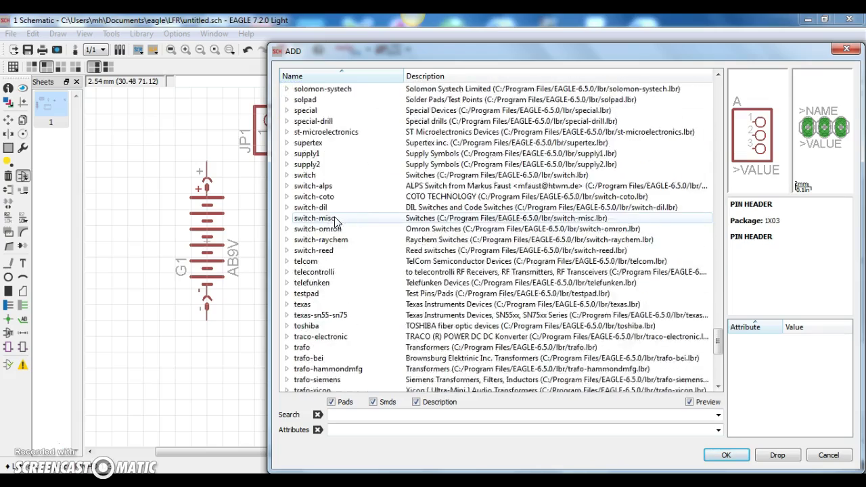
pyautogui.scroll(-2, 336, 223)
pyautogui.scroll(-1, 312, 301)
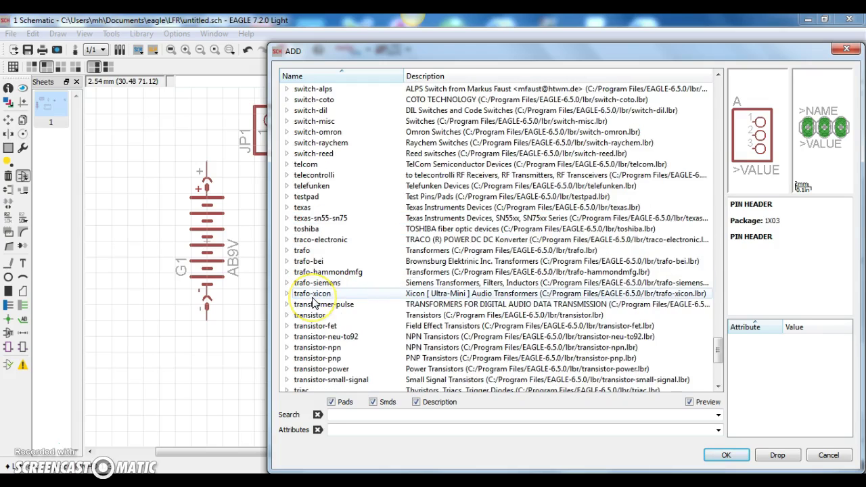
pyautogui.scroll(-1, 312, 301)
pyautogui.click(319, 316)
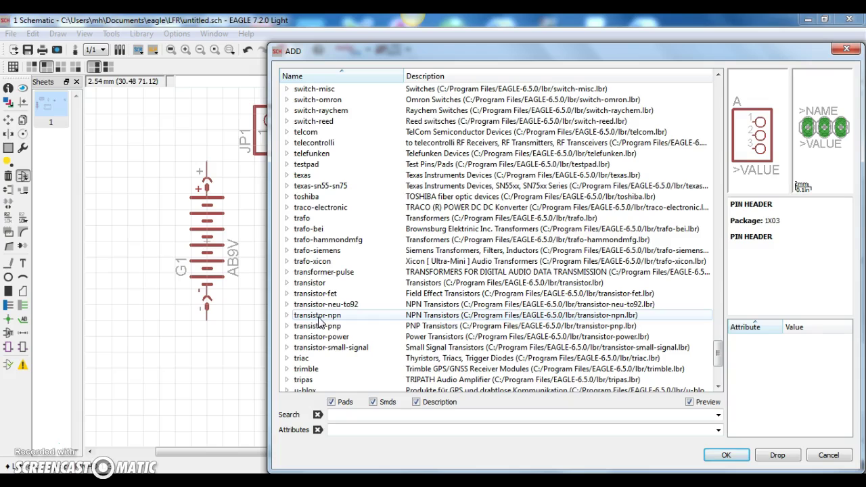
pyautogui.click(287, 316)
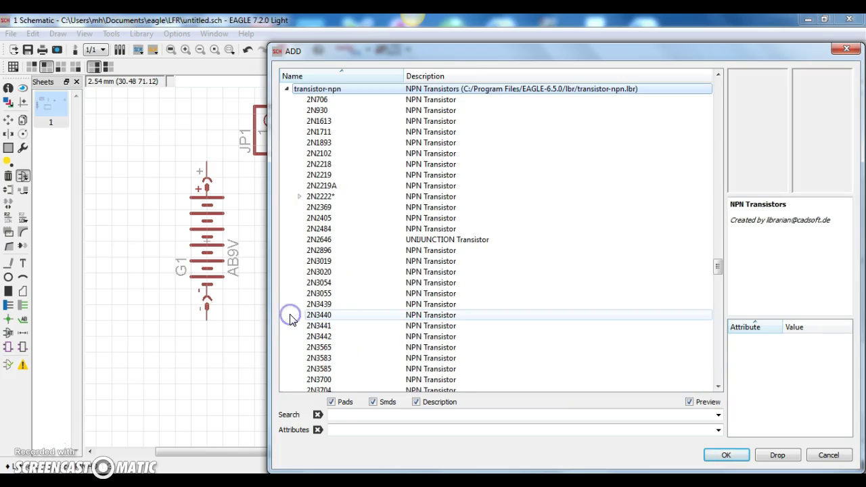
# - Examine the packages of the BC337* and BC338* variants in the transistor-npn library
pyautogui.scroll(-8, 402, 162)
pyautogui.scroll(-7, 416, 150)
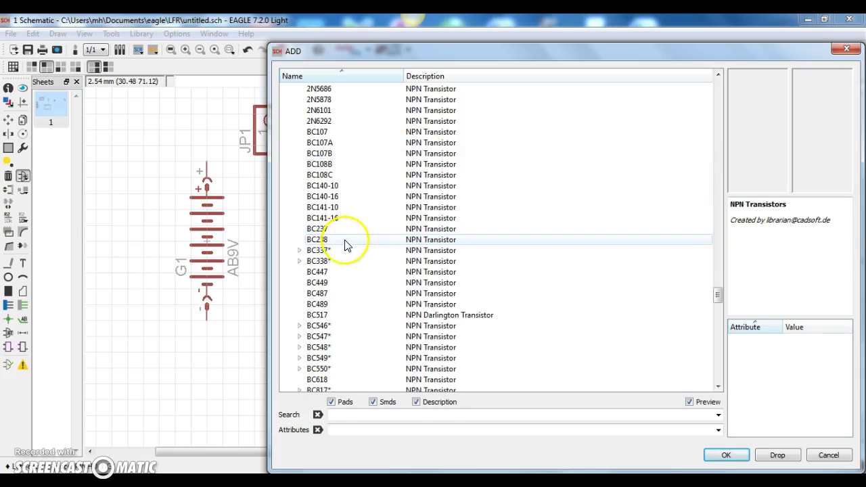
pyautogui.click(298, 250)
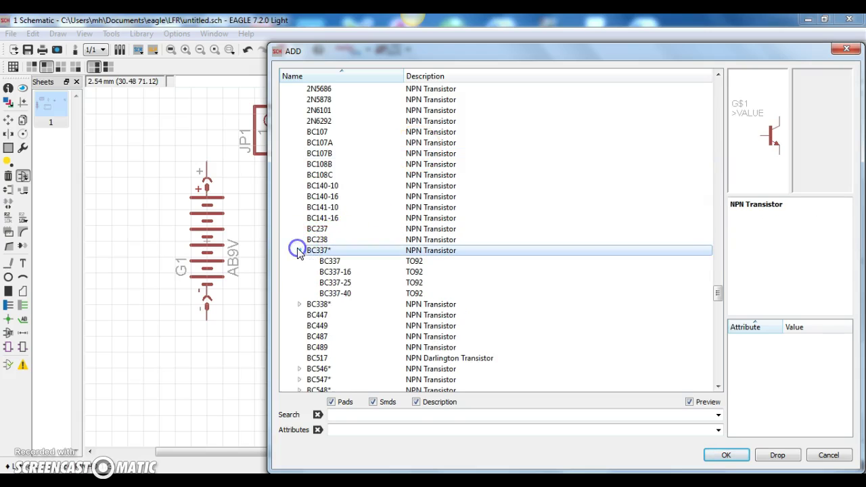
pyautogui.click(331, 263)
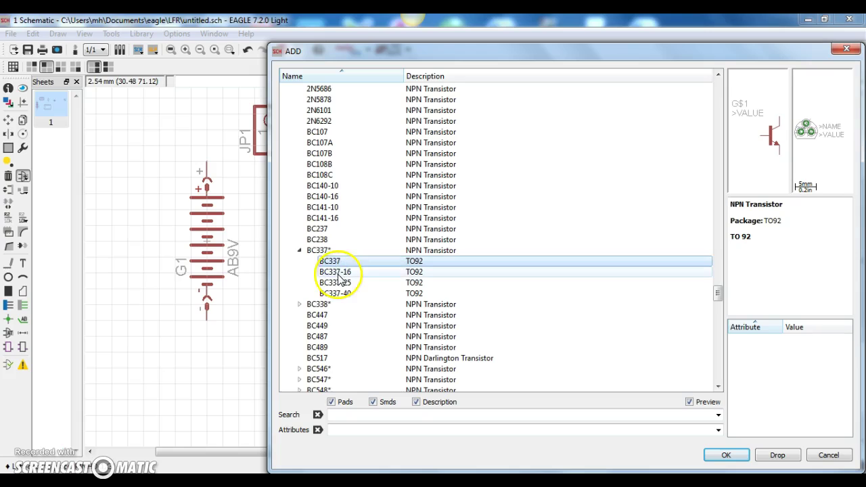
pyautogui.click(336, 272)
pyautogui.click(337, 282)
pyautogui.click(340, 292)
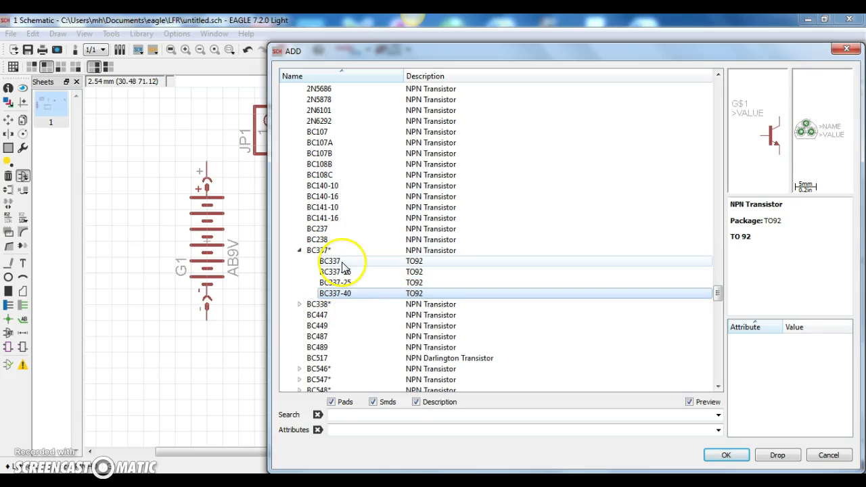
pyautogui.click(298, 304)
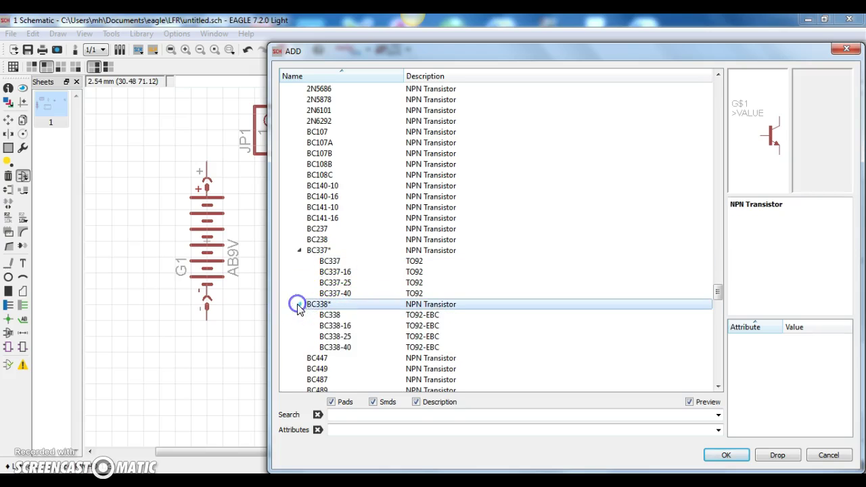
pyautogui.click(359, 315)
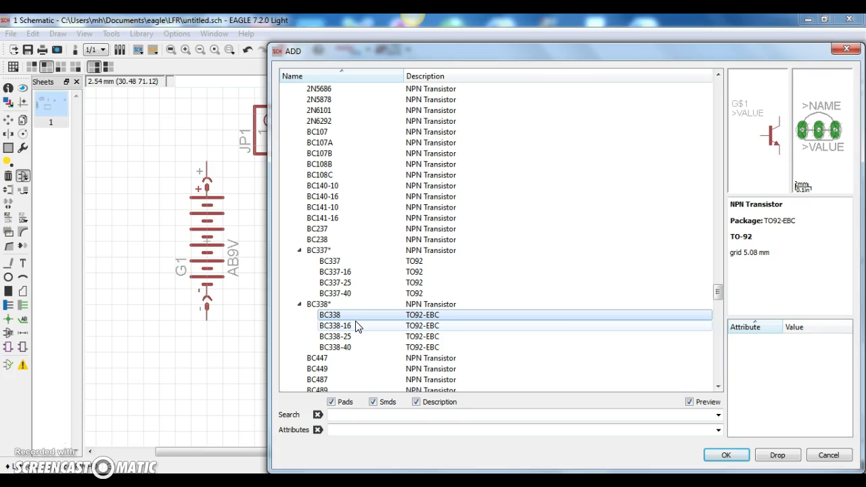
# - Choose the BC337 transistor with the TO92 package and place it upright below the LED, with its base facing the IC socket
pyautogui.click(329, 261)
pyautogui.click(645, 407)
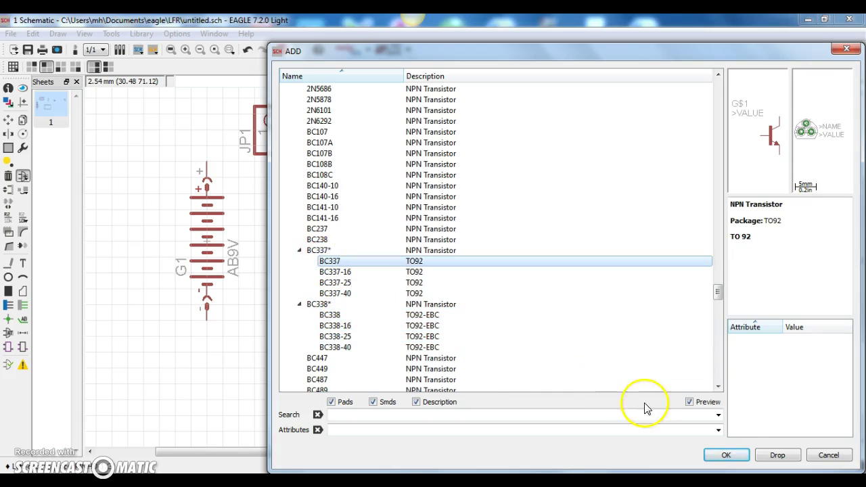
pyautogui.click(727, 455)
pyautogui.rightClick(638, 271)
pyautogui.rightClick(650, 267)
pyautogui.rightClick(656, 268)
pyautogui.click(648, 260)
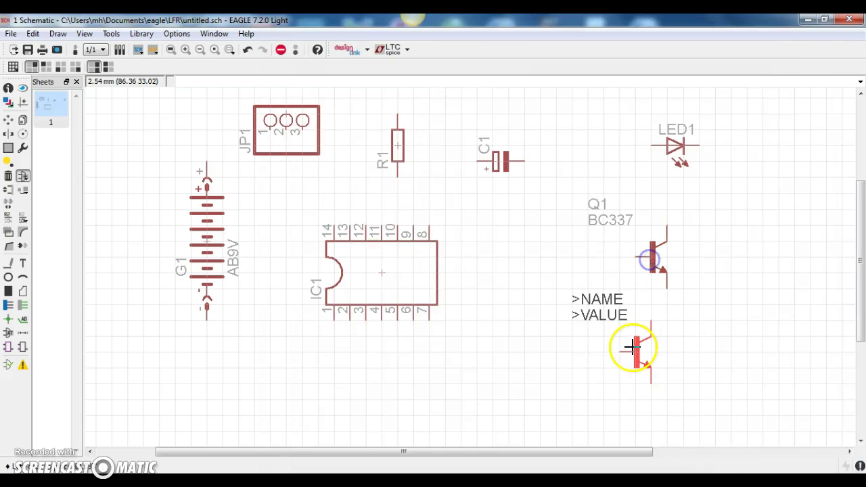
pyautogui.press('Escape')
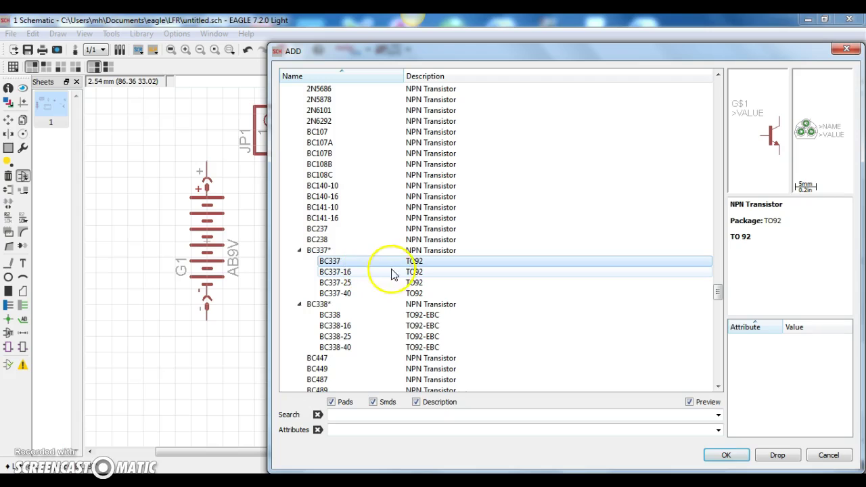
# - Choose the TIP122 NPN Darlington transistor with the TO220 package from the transistor-npn library and place it just below and right of the BC337
pyautogui.click(299, 251)
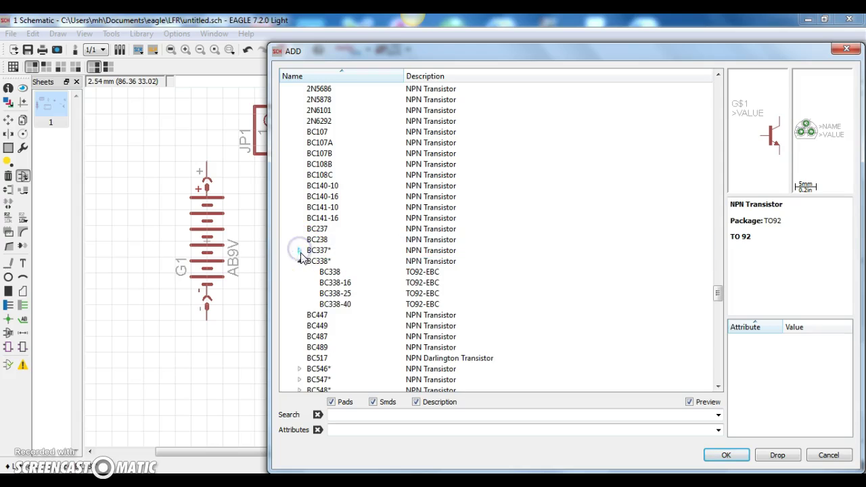
pyautogui.click(299, 261)
pyautogui.scroll(-6, 383, 304)
pyautogui.scroll(-20, 381, 306)
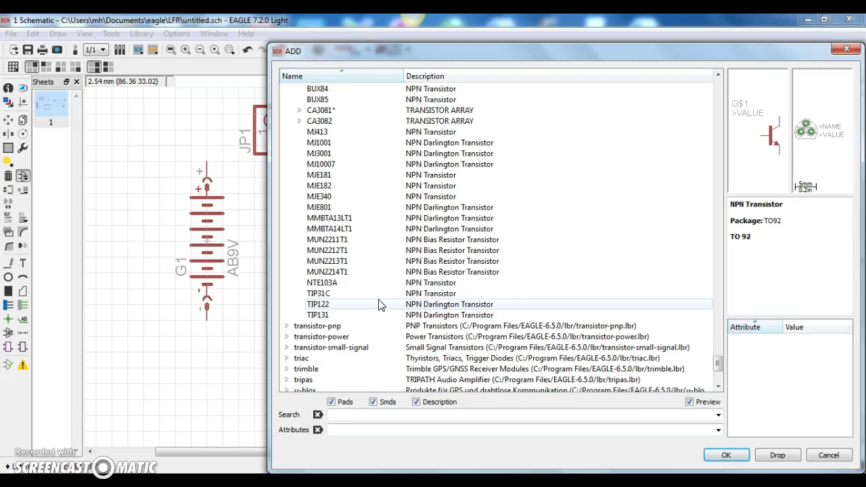
pyautogui.click(329, 310)
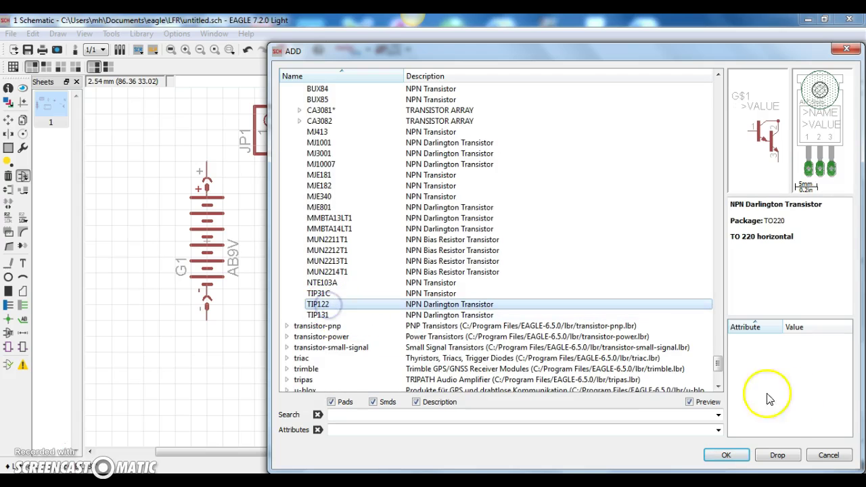
pyautogui.click(727, 454)
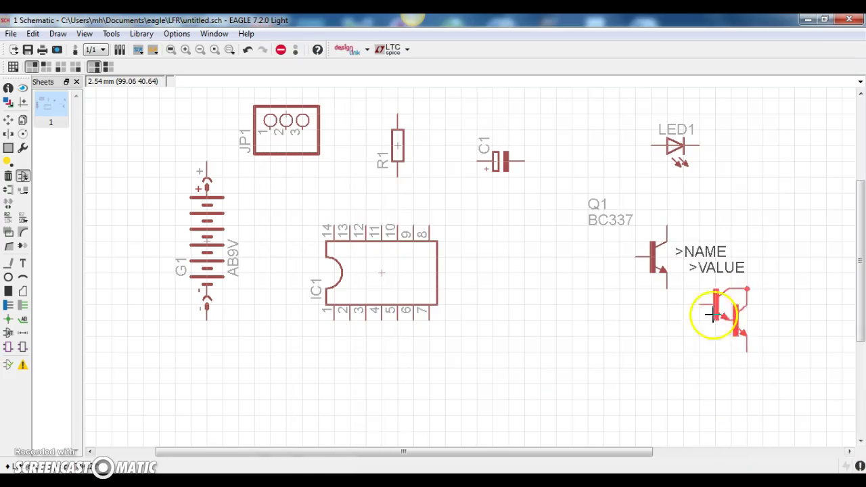
pyautogui.click(732, 319)
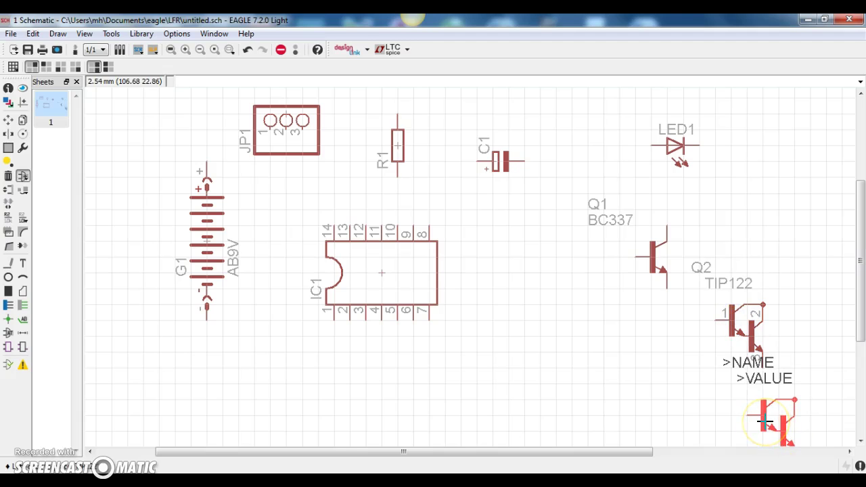
pyautogui.press('Escape')
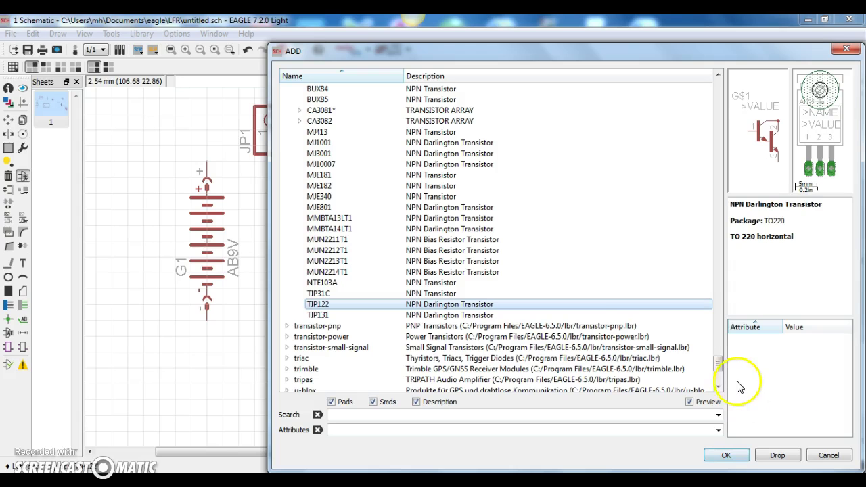
pyautogui.click(821, 457)
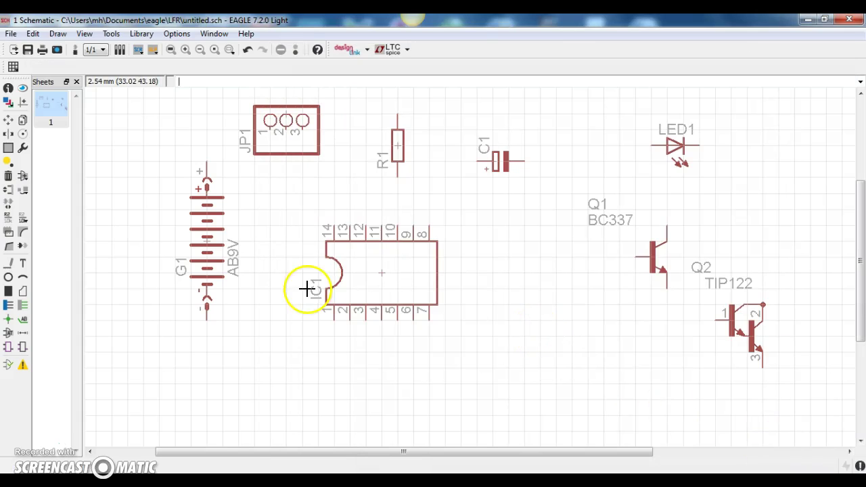
# - Reopen the part library list, collapsing the transistor-npn library and expanding the pinhead library
pyautogui.click(22, 176)
pyautogui.scroll(20, 79, 271)
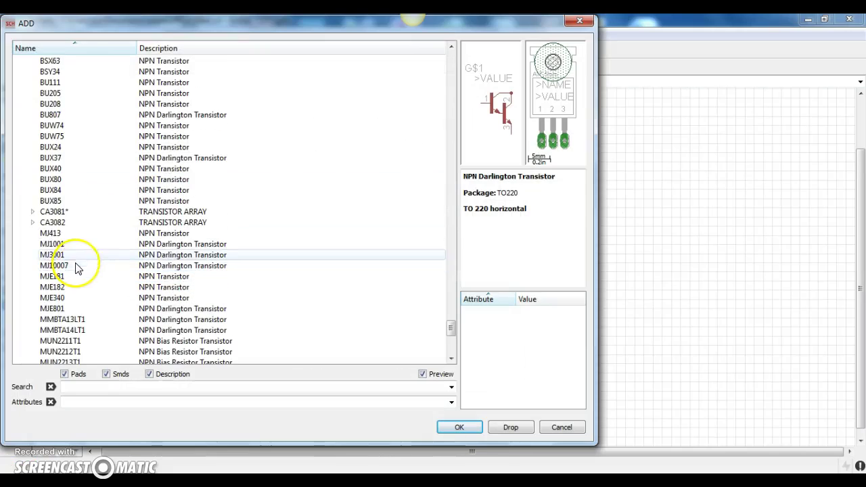
pyautogui.scroll(20, 31, 203)
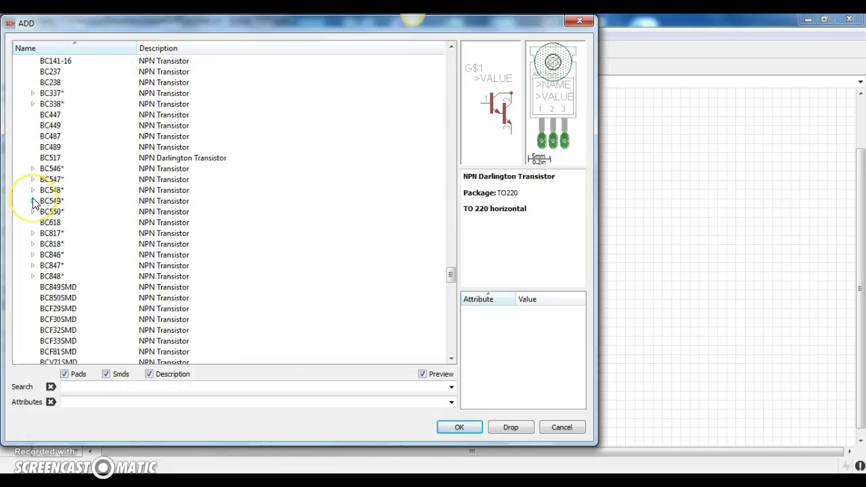
pyautogui.click(20, 191)
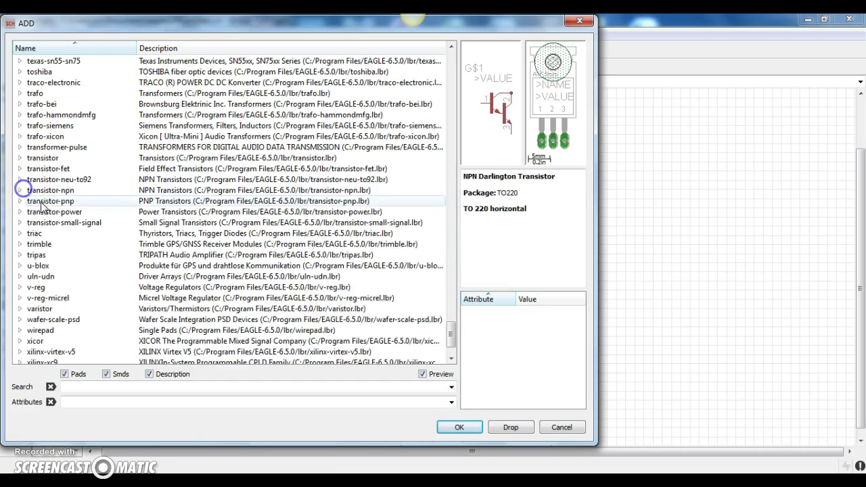
pyautogui.scroll(17, 47, 213)
pyautogui.scroll(6, 47, 213)
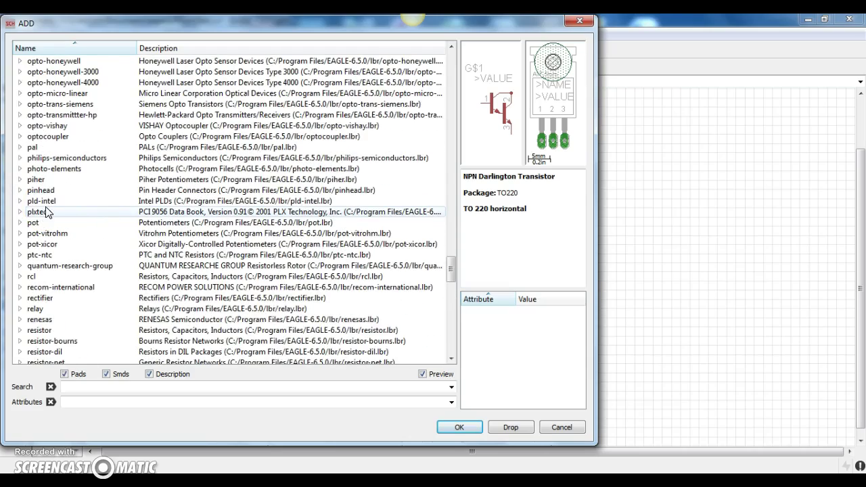
pyautogui.click(20, 190)
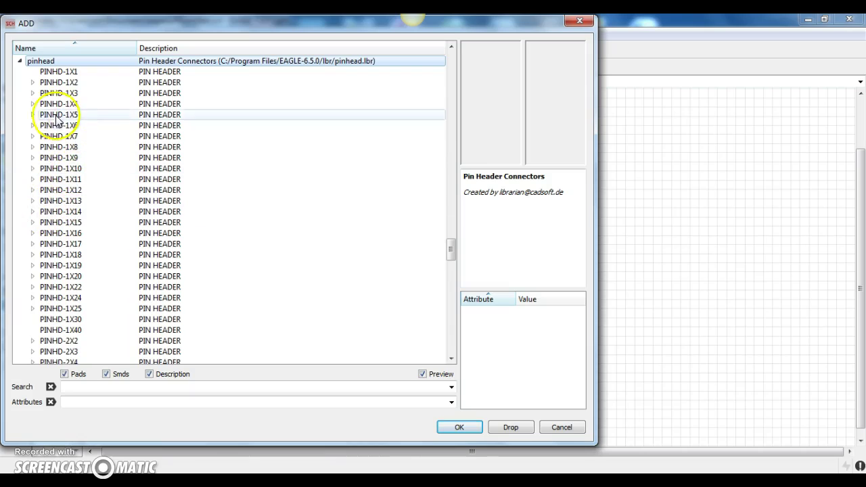
# - Choose the PINHD-1X4 variant with the 1X04 package and place it upright to the right of the LED
pyautogui.click(32, 104)
pyautogui.click(116, 126)
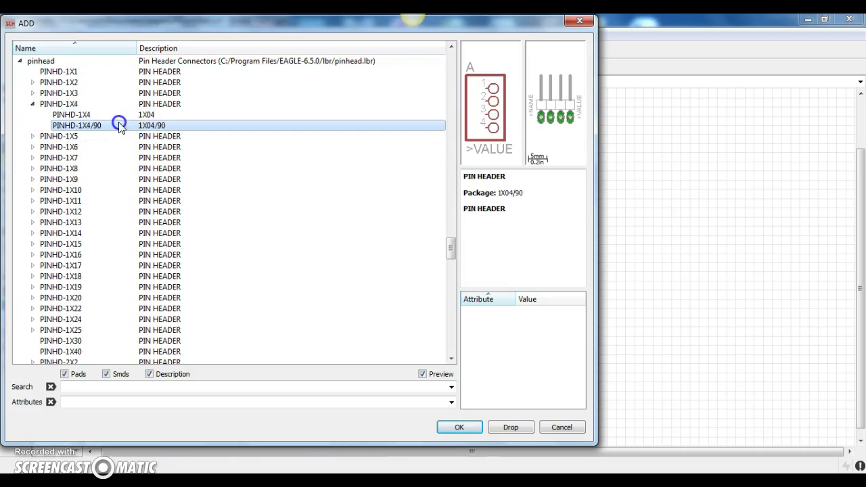
pyautogui.click(118, 117)
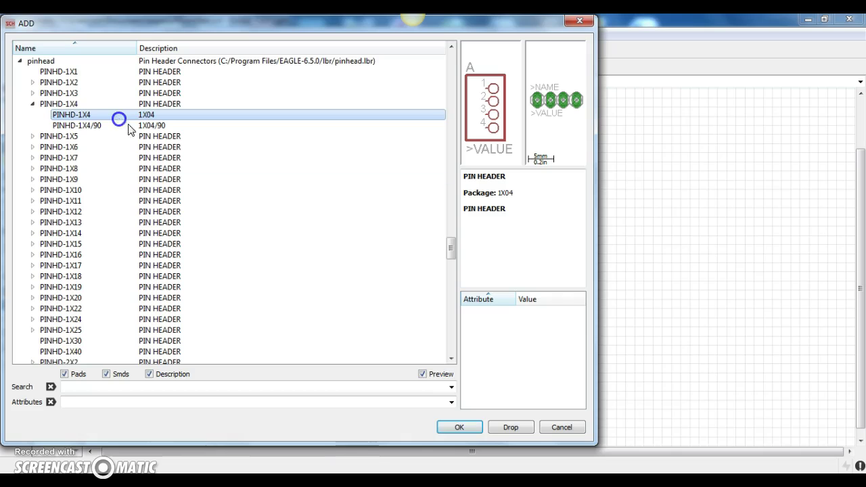
pyautogui.click(457, 428)
pyautogui.moveTo(450, 425); pyautogui.dragTo(598, 150)
pyautogui.click(598, 150)
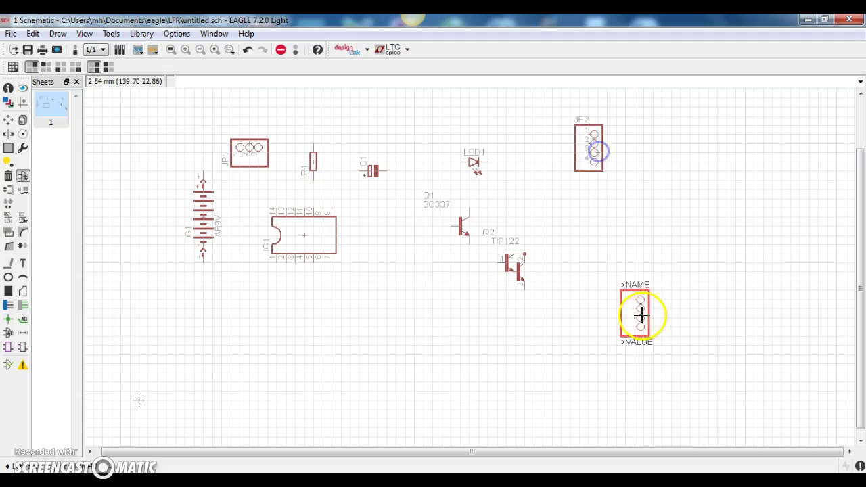
pyautogui.press('Escape')
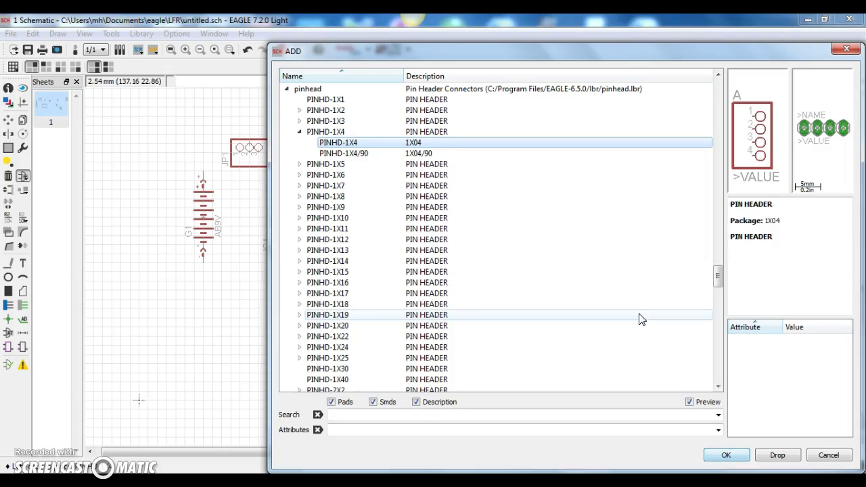
# - Collapse the pinhead library and expand the diode library
pyautogui.scroll(4, 301, 169)
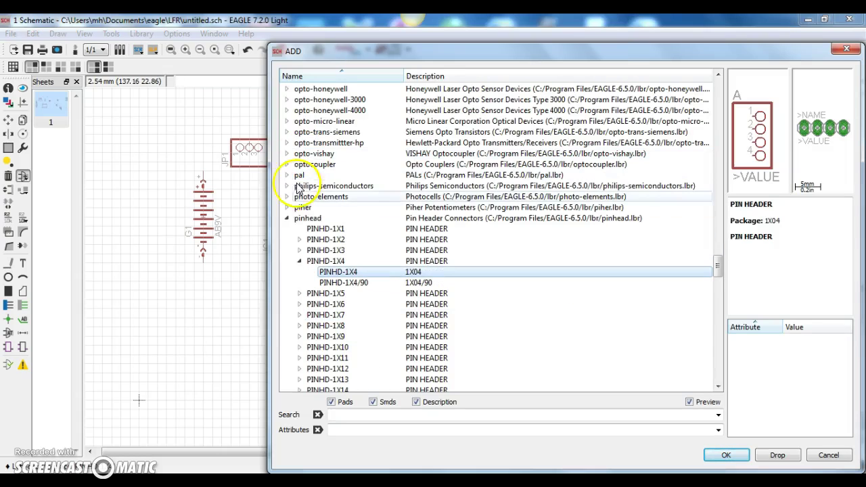
pyautogui.click(286, 218)
pyautogui.scroll(10, 367, 248)
pyautogui.scroll(20, 369, 247)
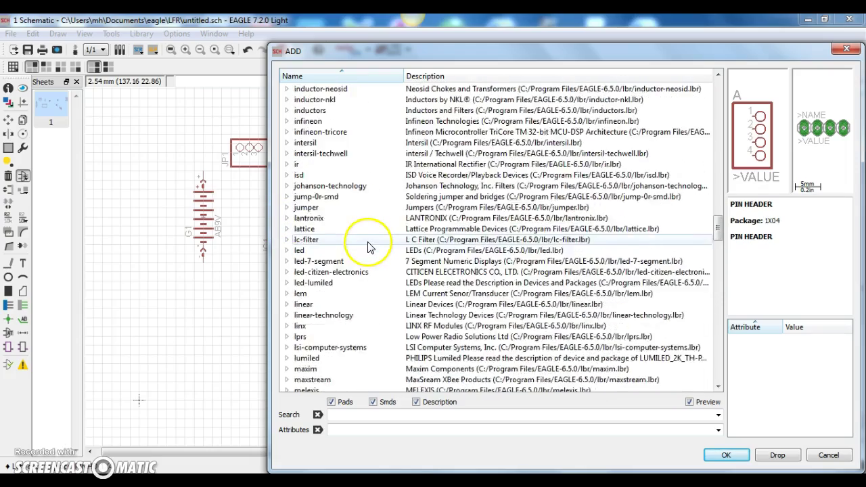
pyautogui.scroll(6, 369, 248)
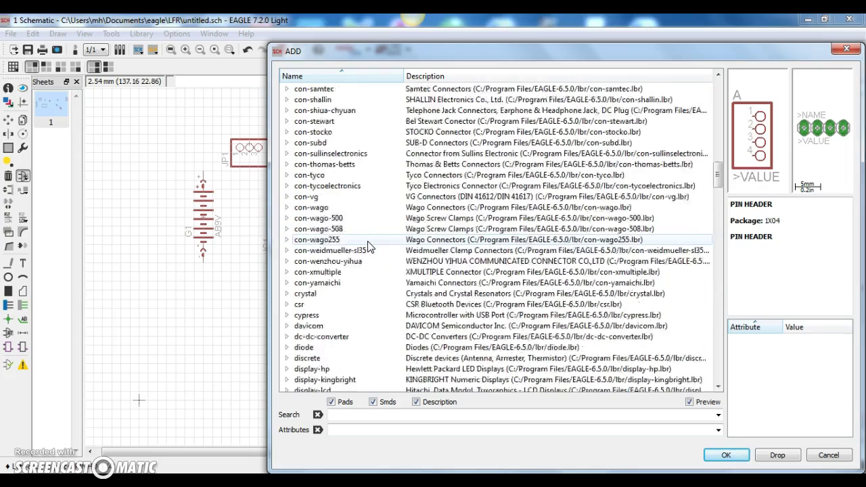
pyautogui.scroll(-6, 367, 248)
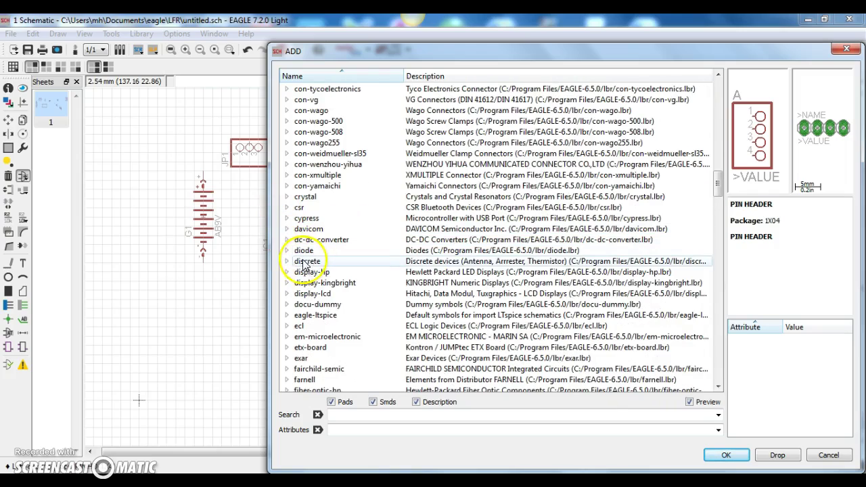
pyautogui.click(287, 251)
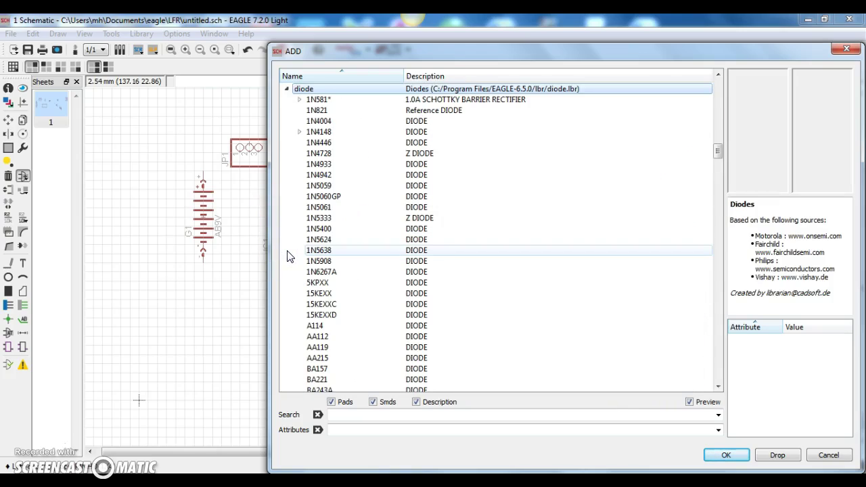
# - Choose the 1N4004 diode with the DO41-10 package and place it horizontally below the four-pin header, then finish adding parts
pyautogui.click(347, 122)
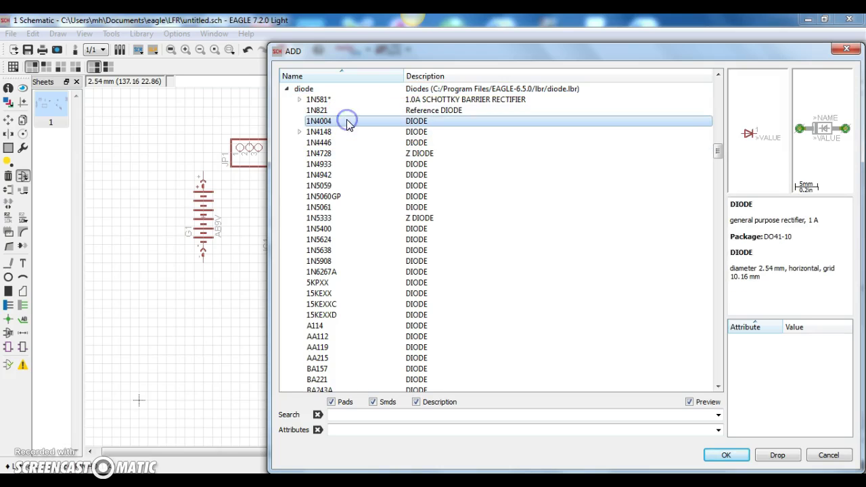
pyautogui.doubleClick(356, 123)
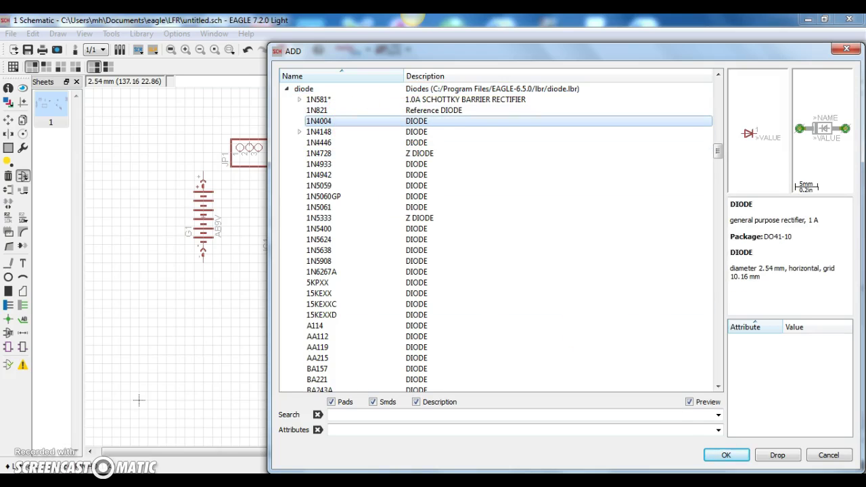
pyautogui.click(750, 456)
pyautogui.click(604, 226)
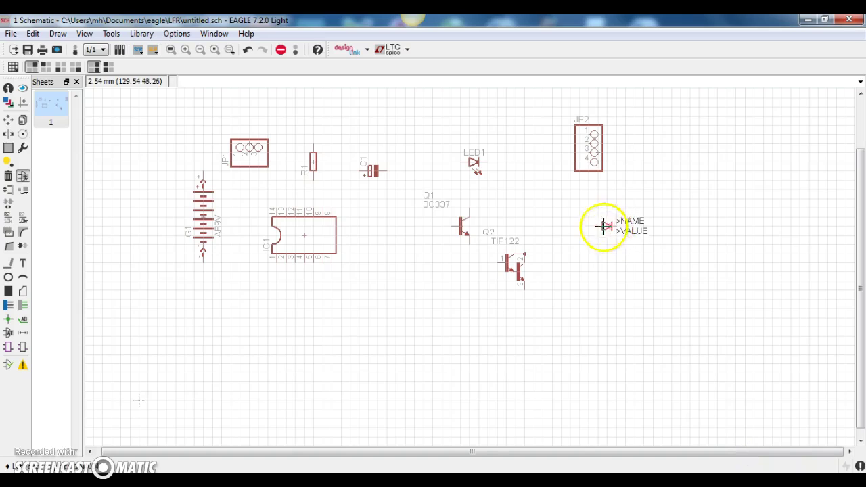
pyautogui.click(600, 220)
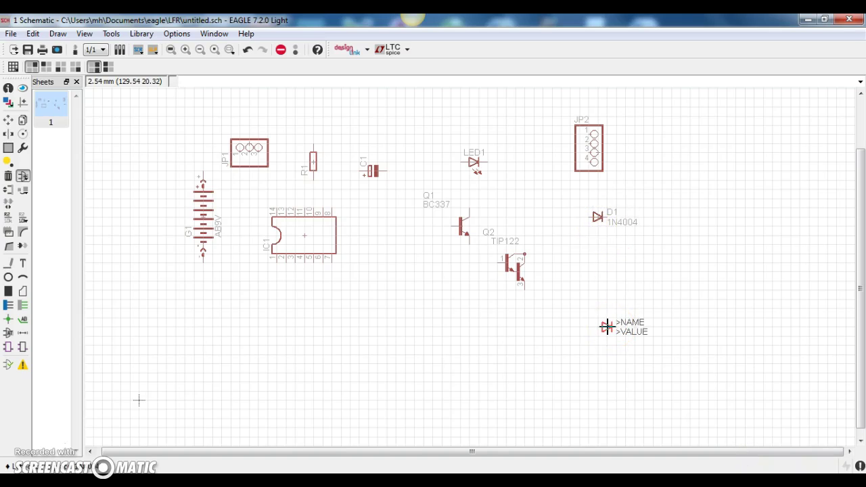
pyautogui.press('Escape')
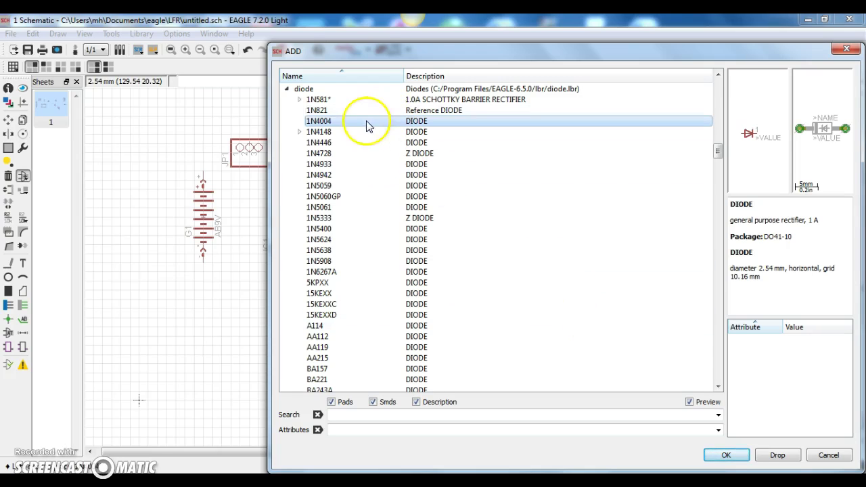
pyautogui.click(287, 90)
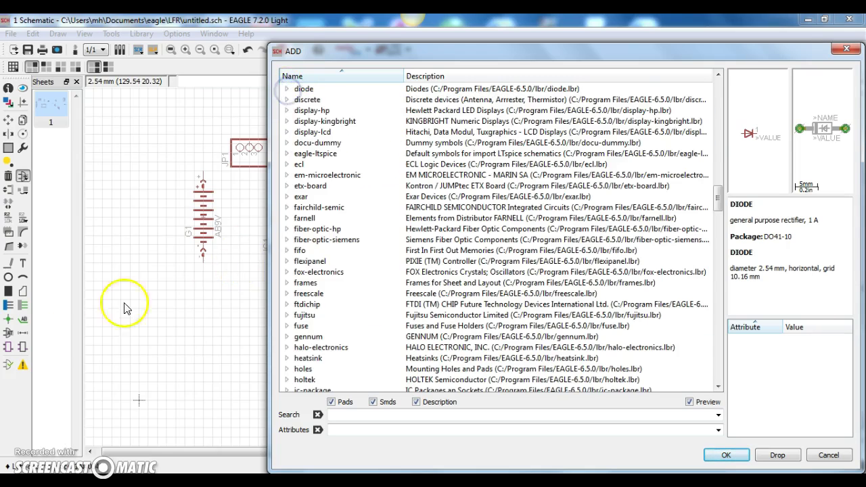
pyautogui.press('Escape')
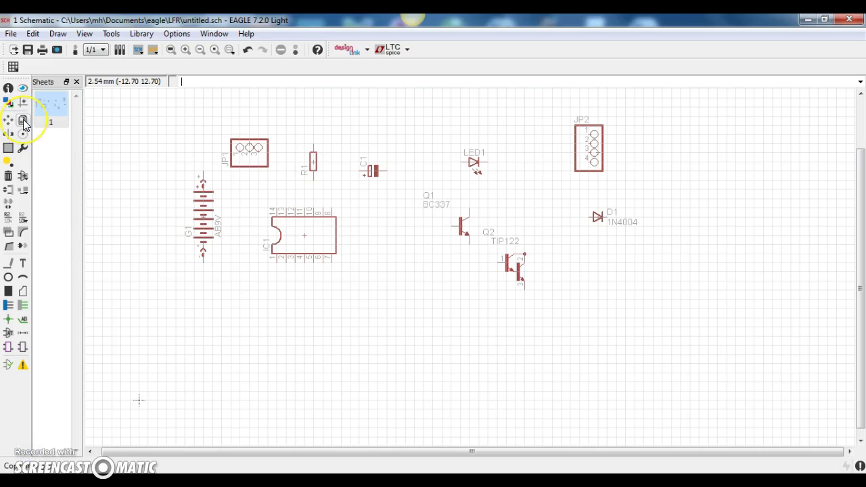
# - Copy resistor R1 seven times, placing the copies upright in an evenly spaced row above the capacitor and LED
pyautogui.click(24, 122)
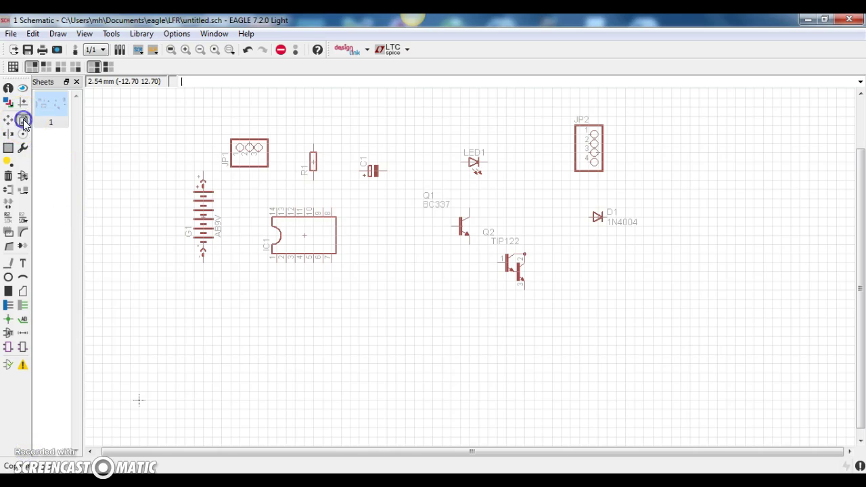
pyautogui.click(303, 172)
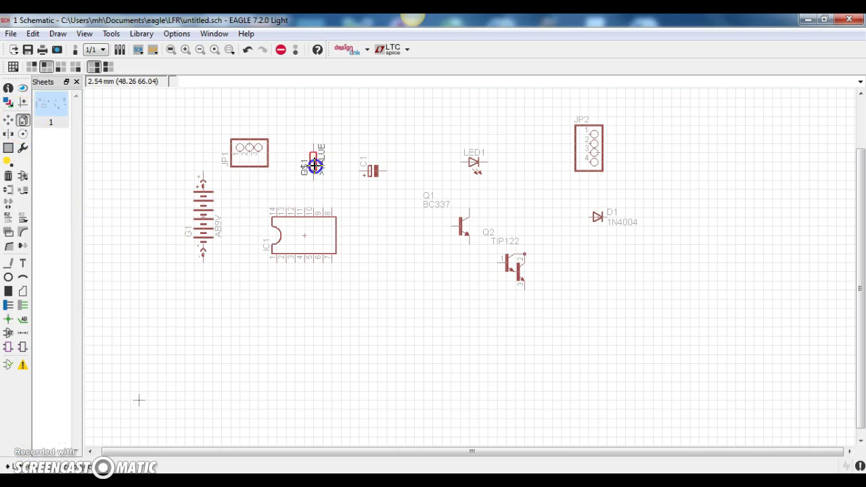
pyautogui.click(329, 106)
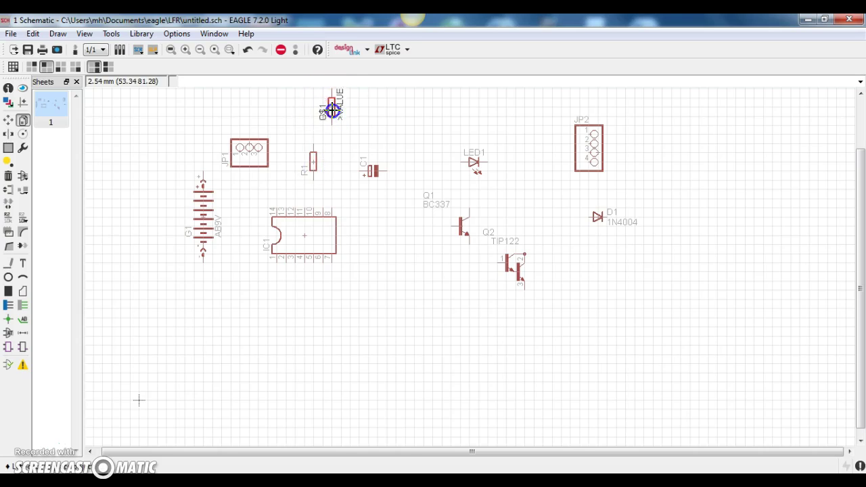
pyautogui.click(357, 107)
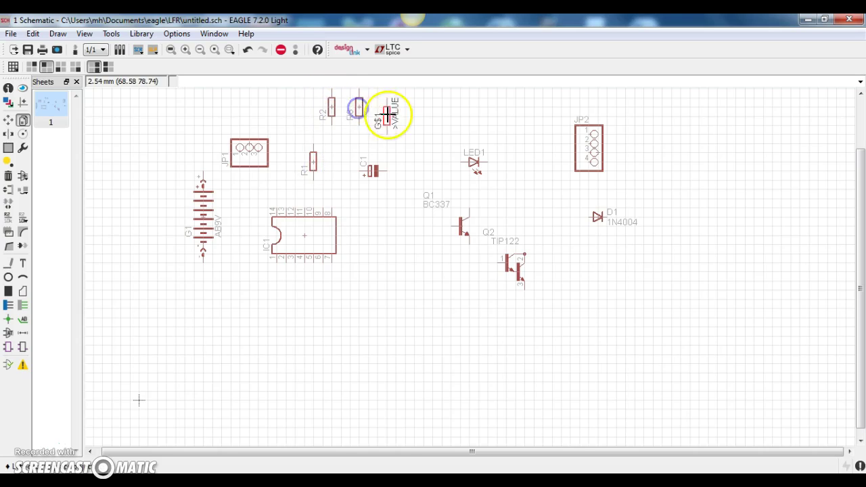
pyautogui.click(386, 108)
pyautogui.click(414, 108)
pyautogui.click(440, 107)
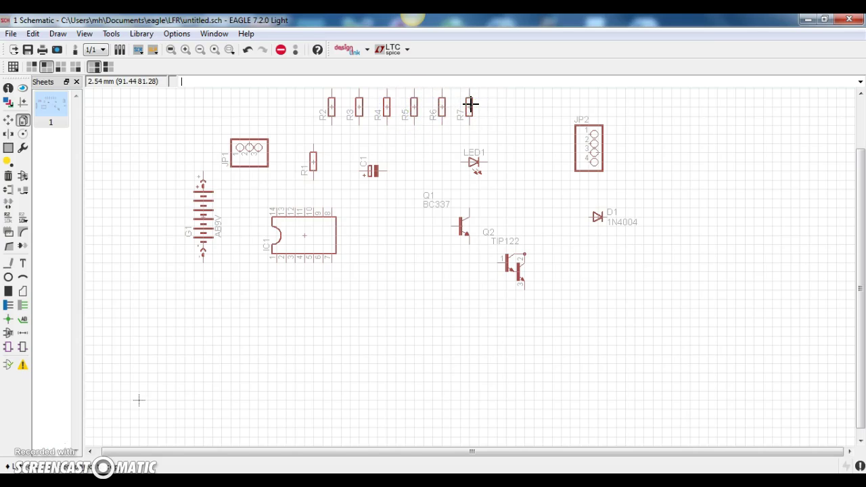
pyautogui.click(470, 107)
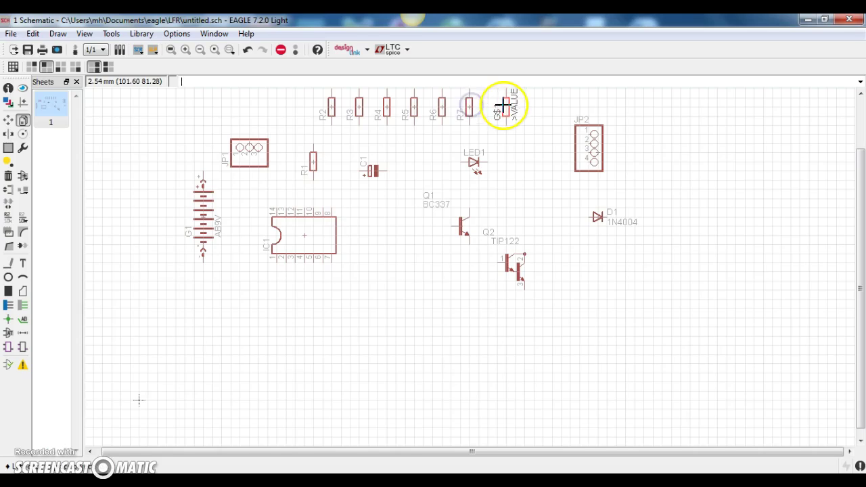
pyautogui.click(496, 106)
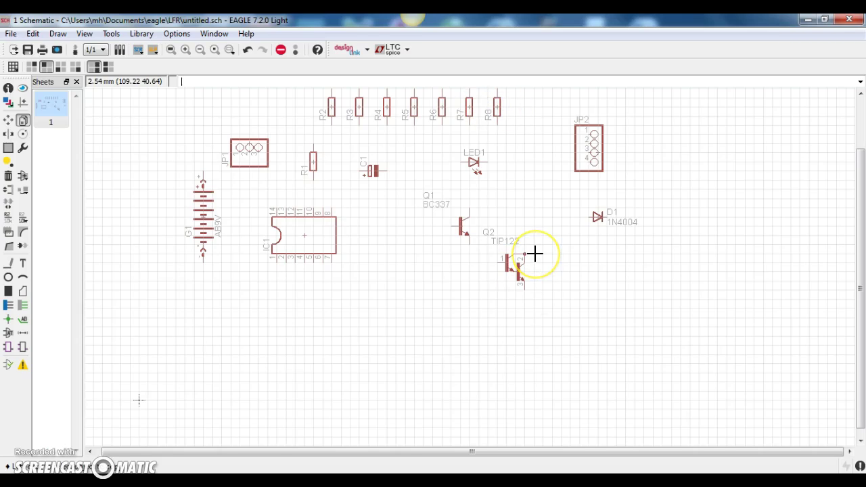
# - Copy transistor Q2 (TIP122) to its lower right and four-pin header JP2 to the right at the same height
pyautogui.click(532, 269)
pyautogui.click(600, 297)
pyautogui.click(601, 143)
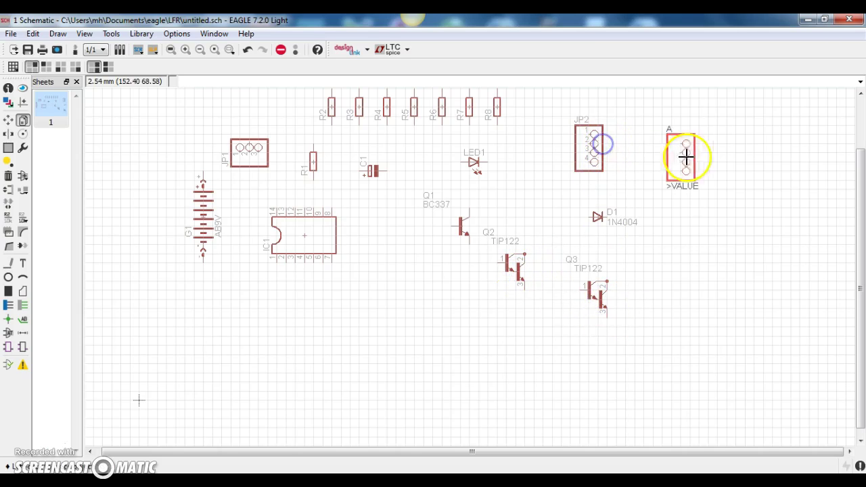
pyautogui.click(688, 139)
# - Copy LED1 and diode D1, placing both copies one above the other below header JP3
pyautogui.click(377, 224)
pyautogui.click(473, 161)
pyautogui.click(712, 216)
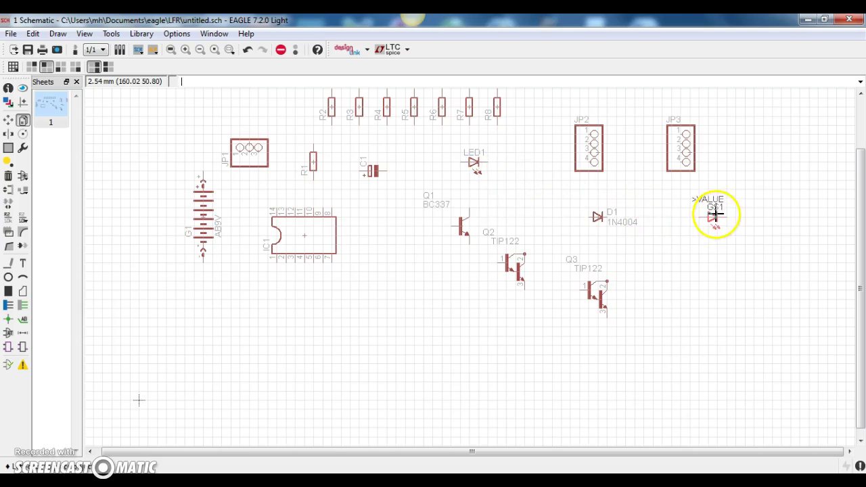
pyautogui.click(598, 217)
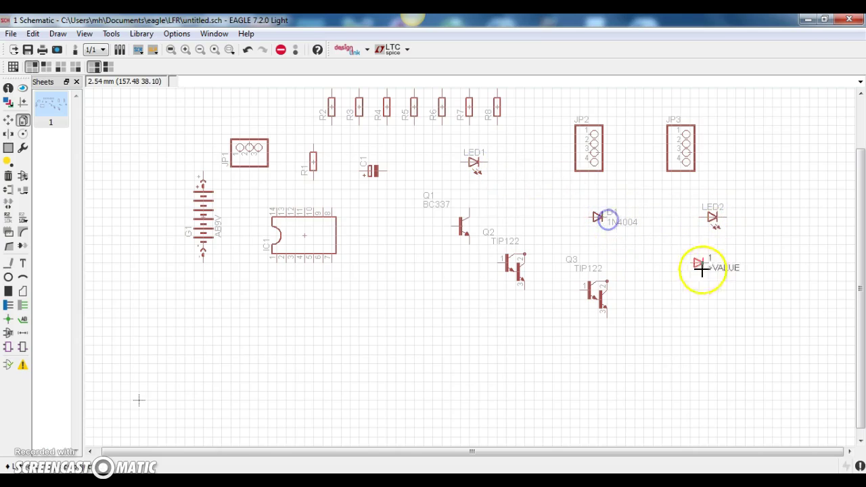
pyautogui.click(720, 247)
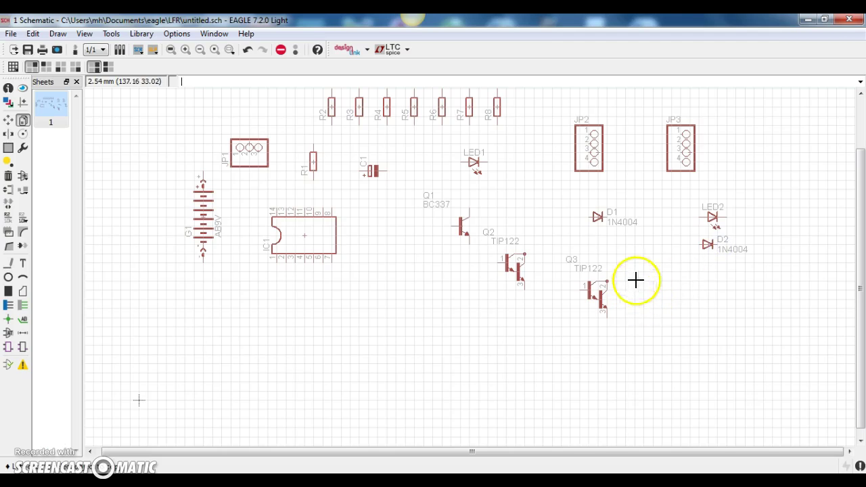
# - Assign the value 14M2 PICAXE to IC1 and 100uF to capacitor C1
pyautogui.scroll(1, 33, 442)
pyautogui.click(40, 235)
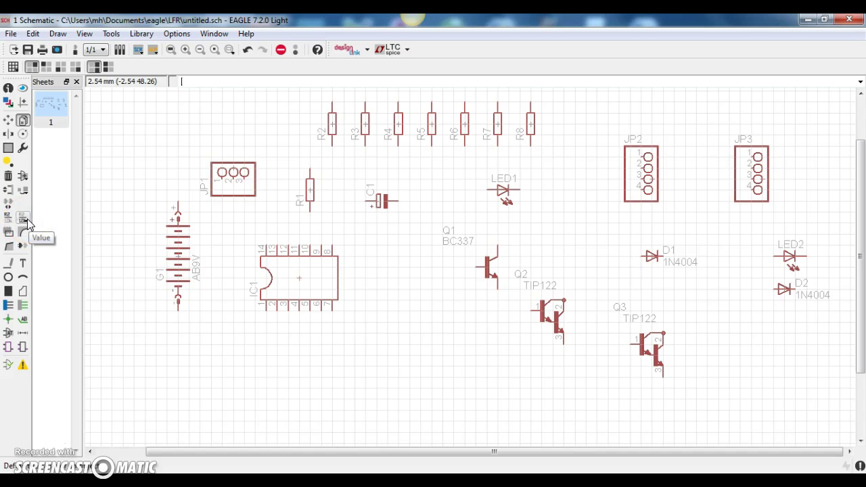
pyautogui.click(27, 222)
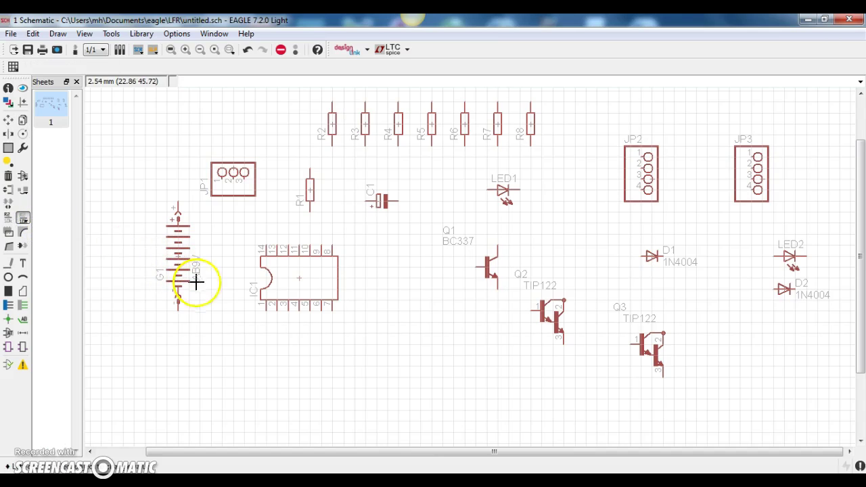
pyautogui.click(300, 279)
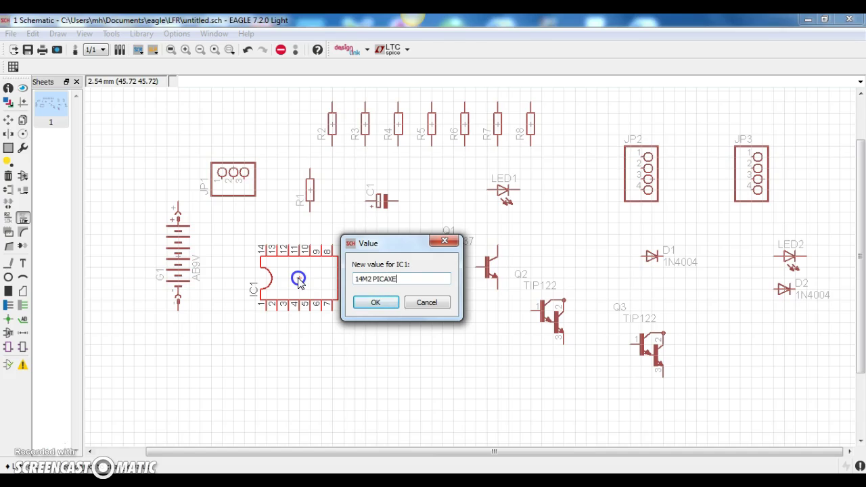
pyautogui.click(378, 303)
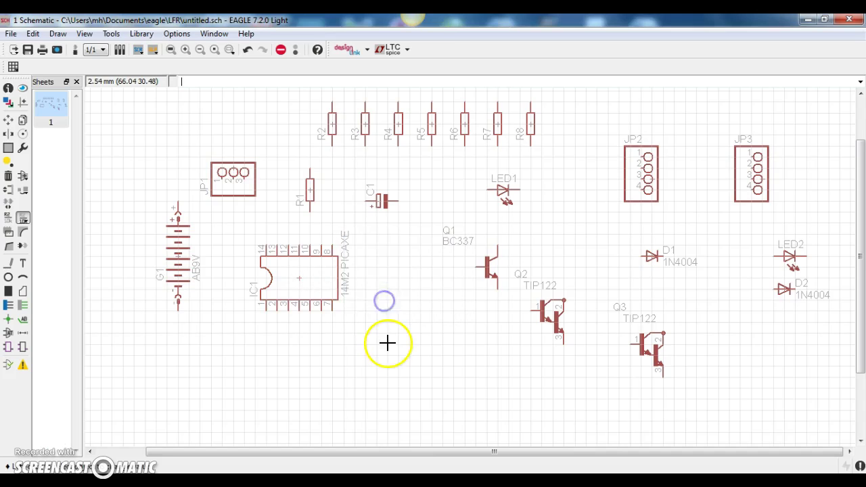
pyautogui.click(382, 201)
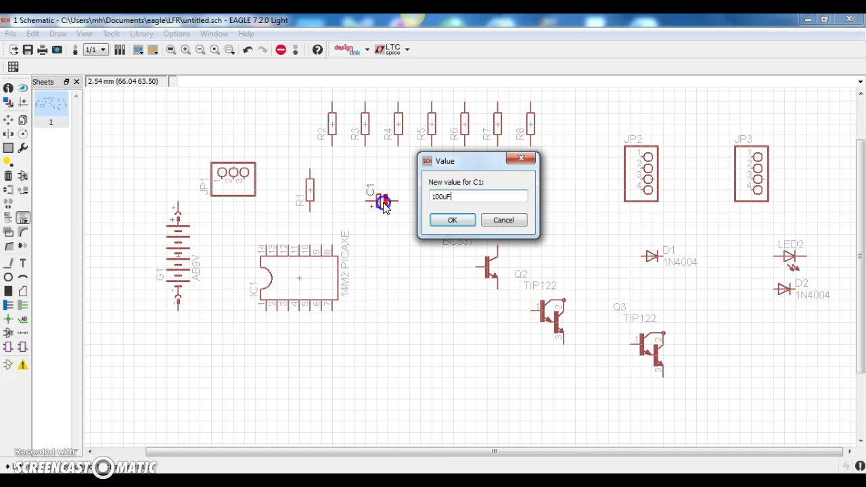
pyautogui.click(447, 220)
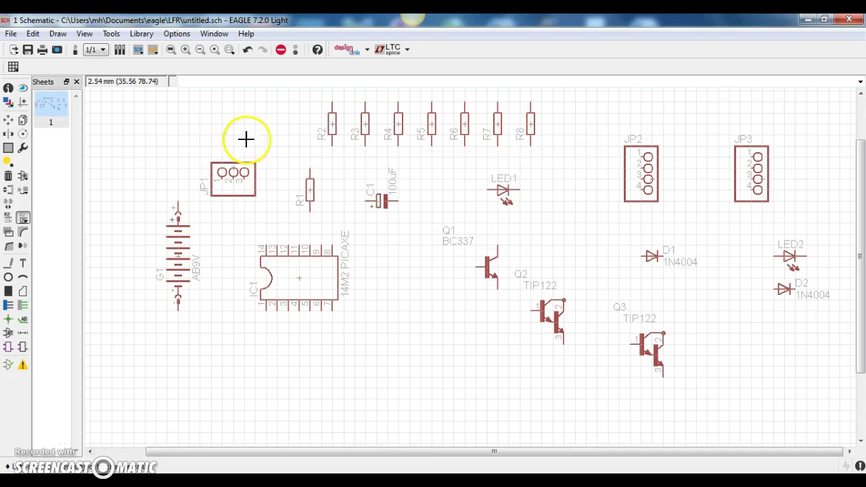
# - Set the resistor values to 10K for R2, 22K for R3, and 1K for both R4 and R5
pyautogui.click(332, 122)
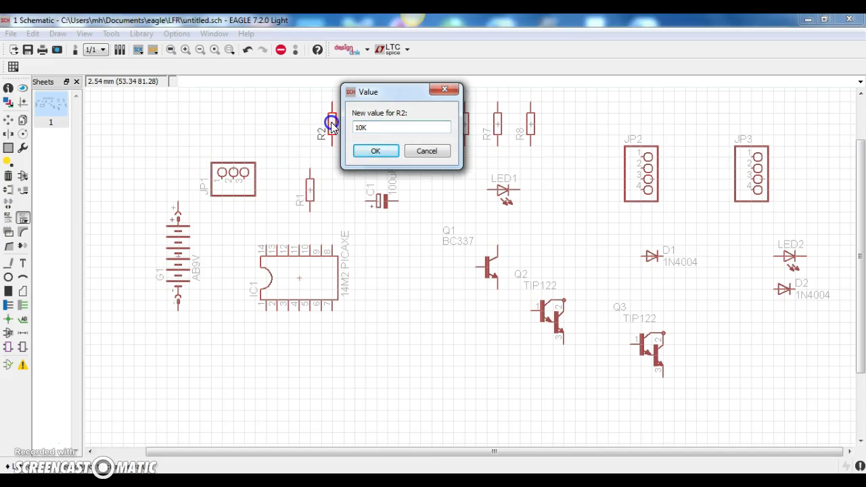
pyautogui.click(364, 155)
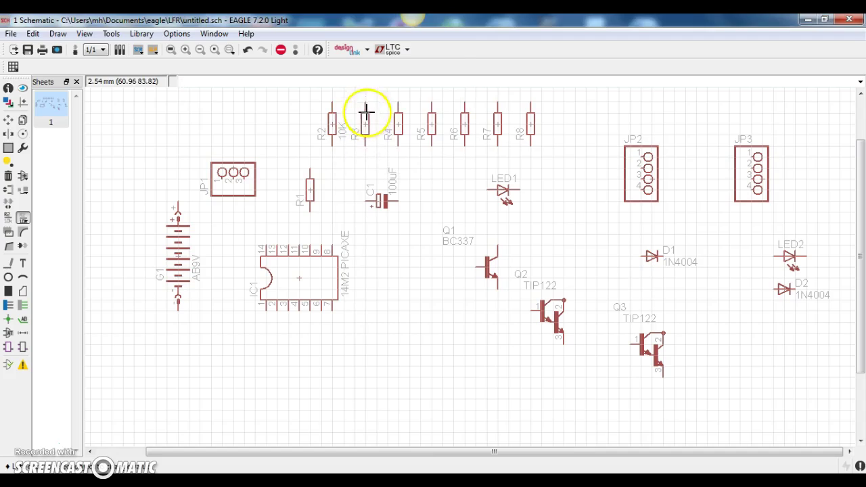
pyautogui.click(365, 128)
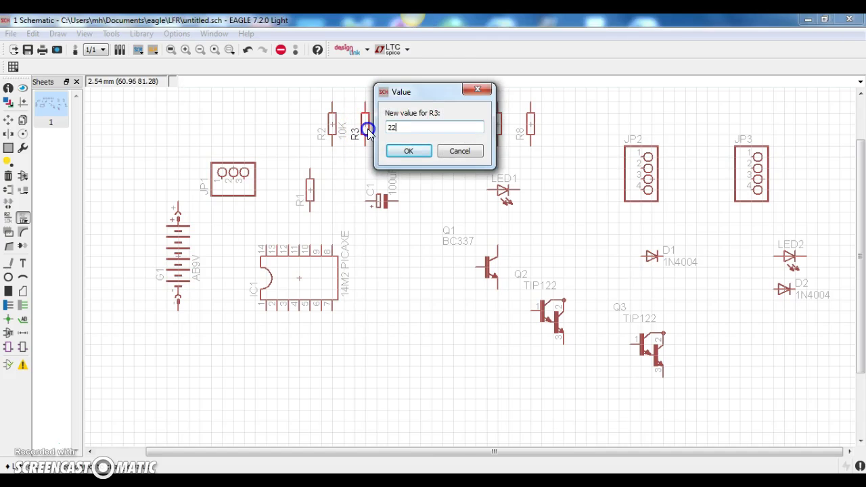
pyautogui.click(392, 150)
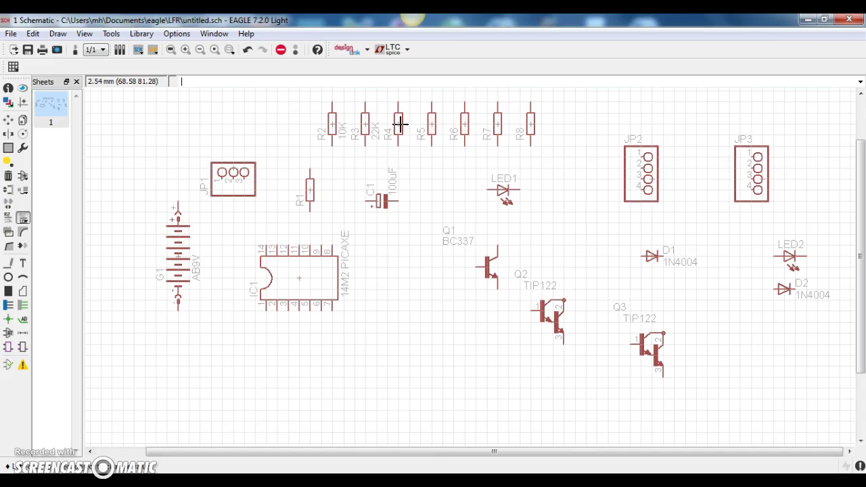
pyautogui.click(400, 124)
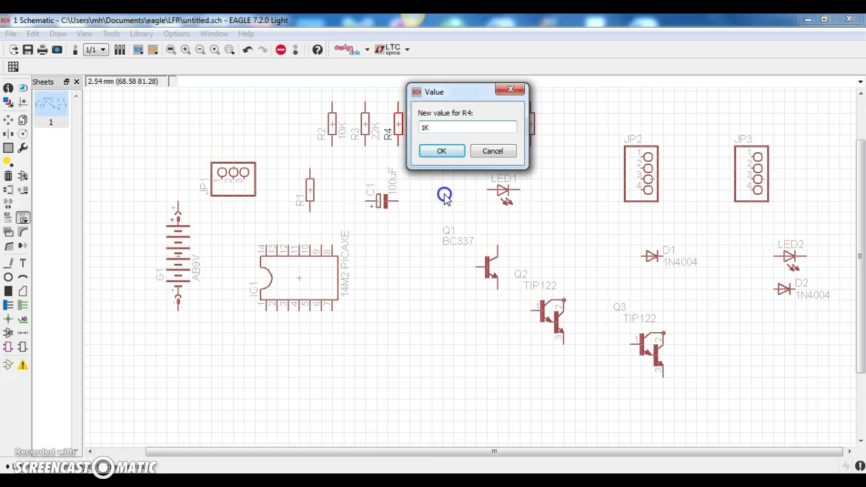
pyautogui.click(453, 151)
pyautogui.click(433, 125)
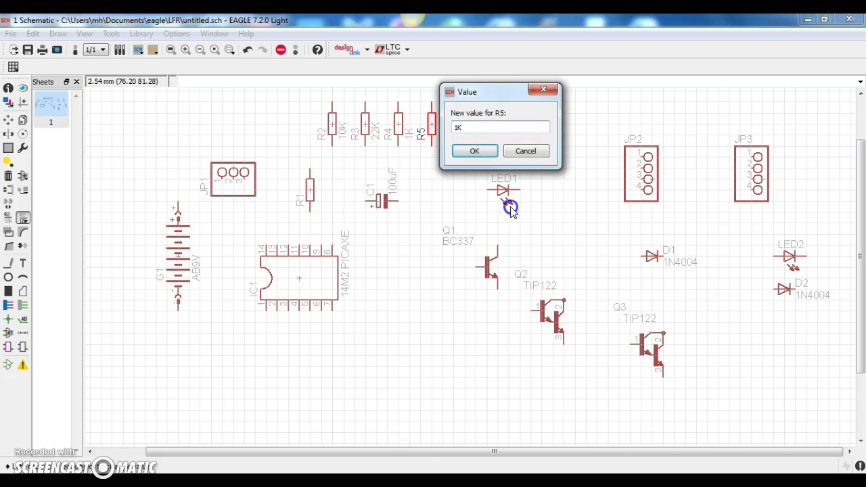
pyautogui.click(473, 150)
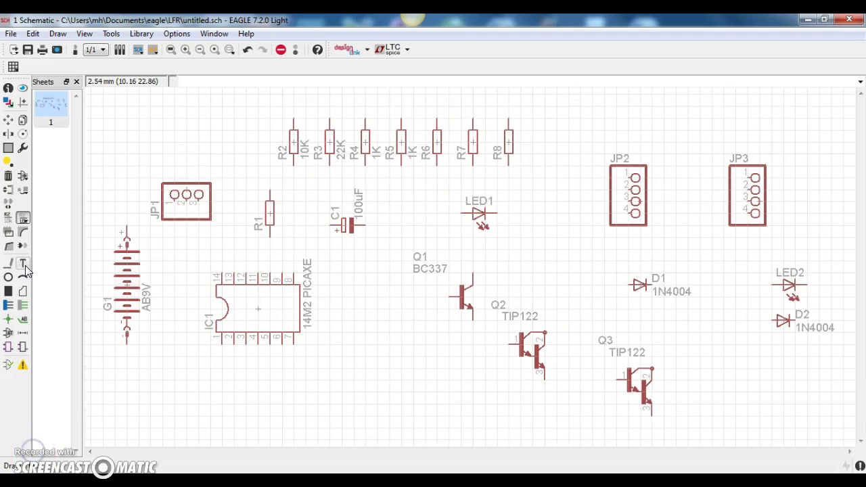
# - Move IC1 slightly right and down to make room between it and the battery
pyautogui.click(10, 120)
pyautogui.click(12, 120)
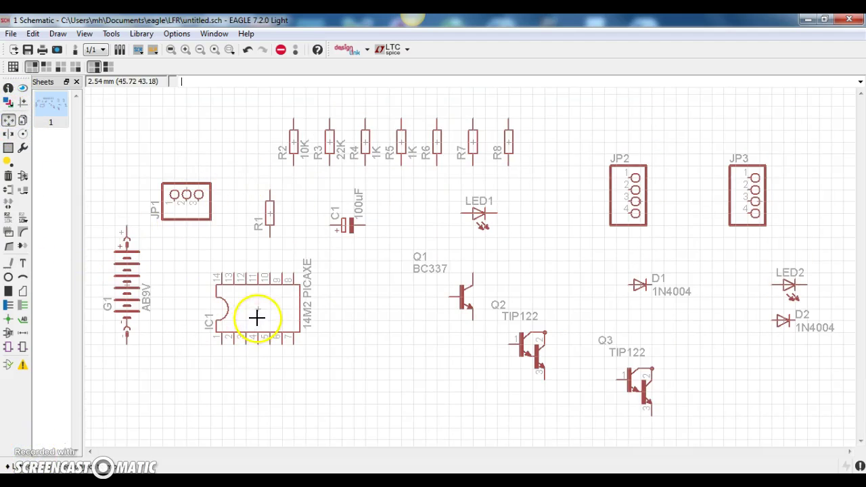
pyautogui.click(258, 309)
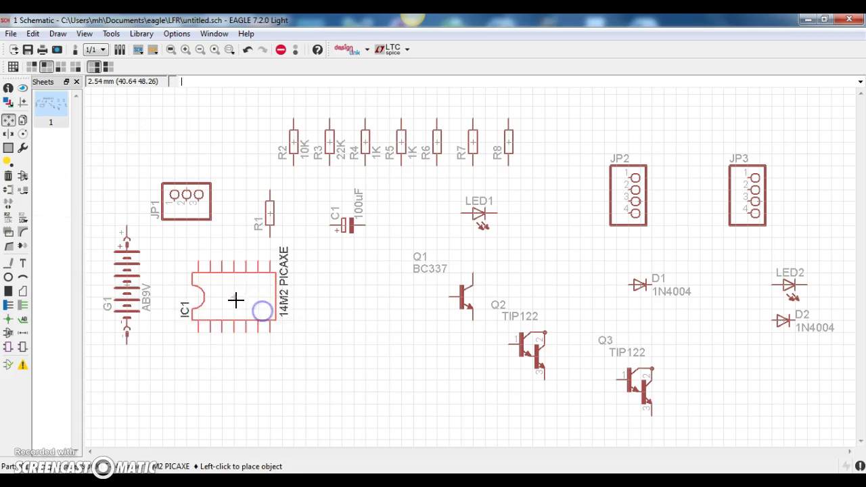
pyautogui.click(298, 316)
# - Move R2 upright to the left of IC1 and place R3 horizontally below IC1's lower left corner
pyautogui.click(293, 144)
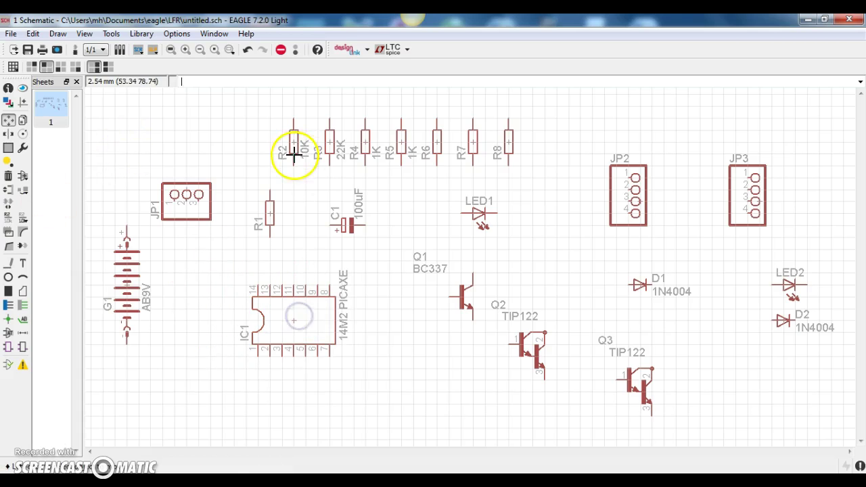
pyautogui.click(224, 328)
pyautogui.click(332, 145)
pyautogui.rightClick(248, 368)
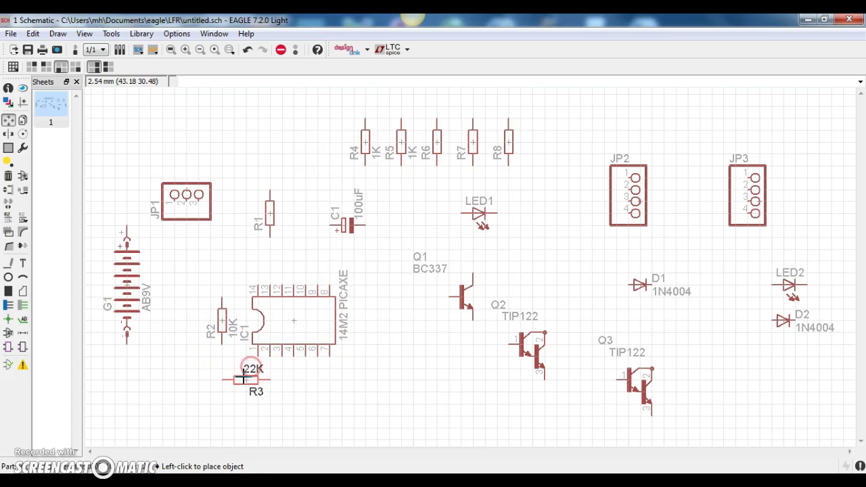
pyautogui.click(244, 379)
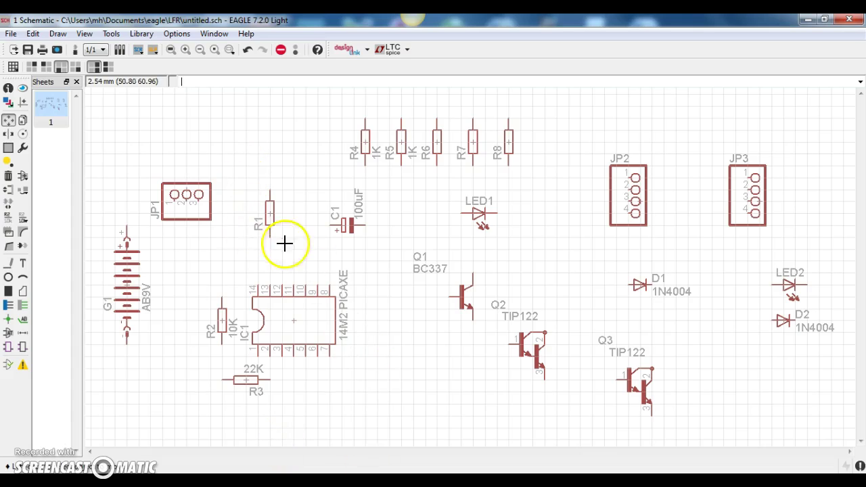
# - Shift battery G1 right and down, and place capacitor C1 to its left, rotated upright with the positive terminal up
pyautogui.click(354, 229)
pyautogui.rightClick(197, 261)
pyautogui.rightClick(197, 261)
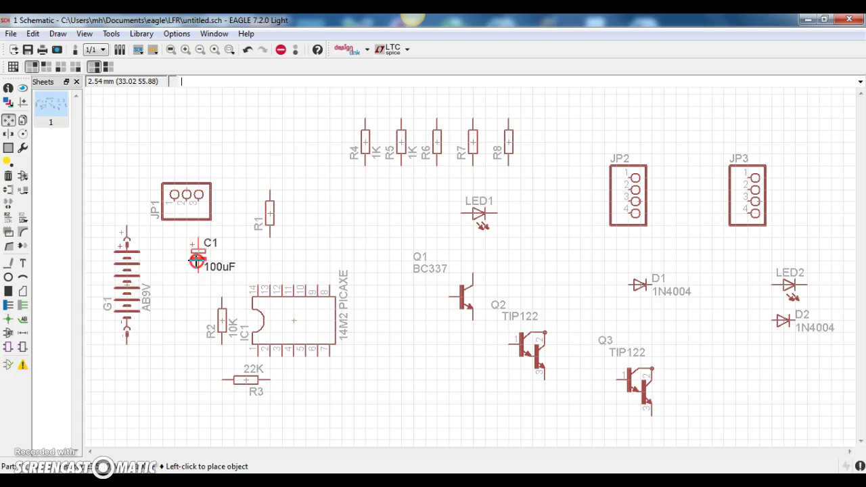
pyautogui.click(95, 279)
pyautogui.click(145, 290)
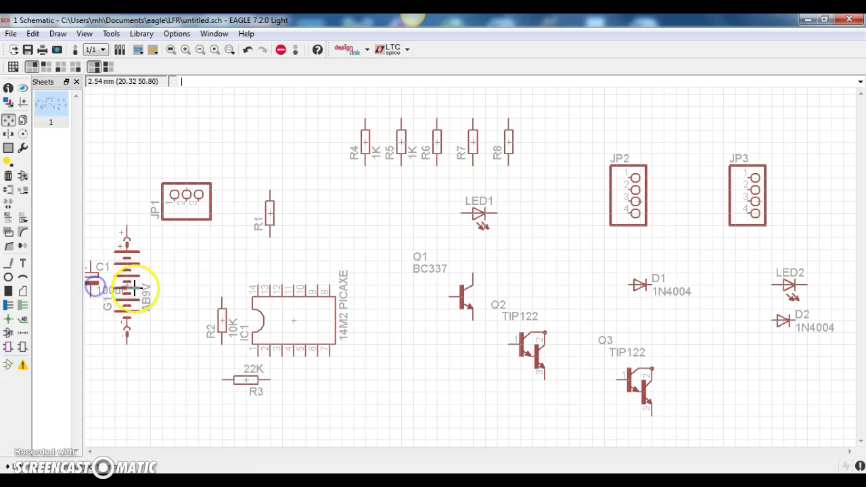
pyautogui.click(178, 320)
pyautogui.click(95, 279)
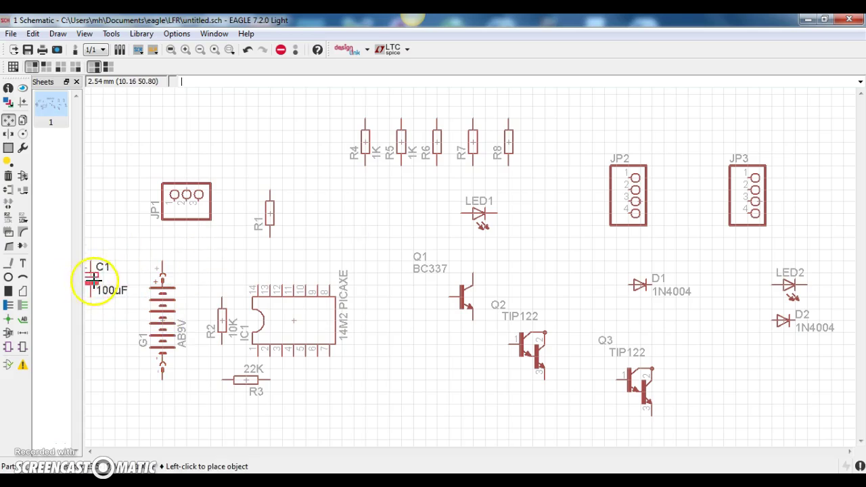
pyautogui.click(114, 317)
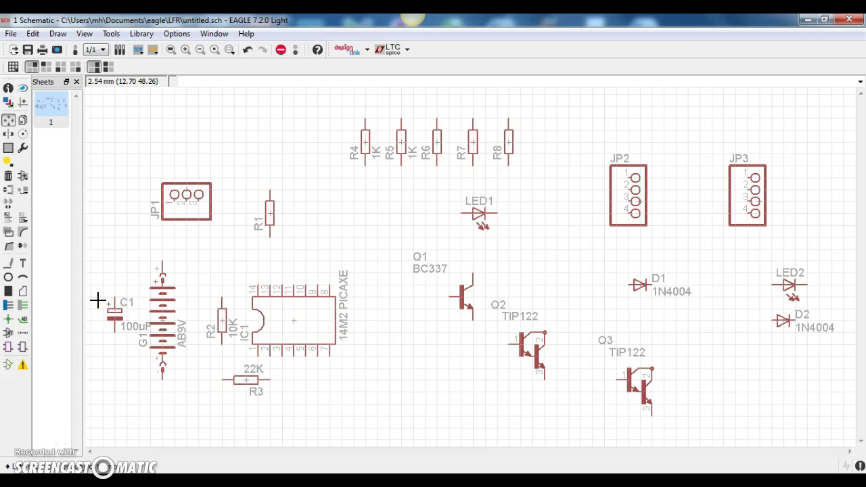
# - Move header JP1 down and right toward IC1, and move R1 into the resistor row left of R4
pyautogui.click(170, 262)
pyautogui.click(204, 233)
pyautogui.click(272, 212)
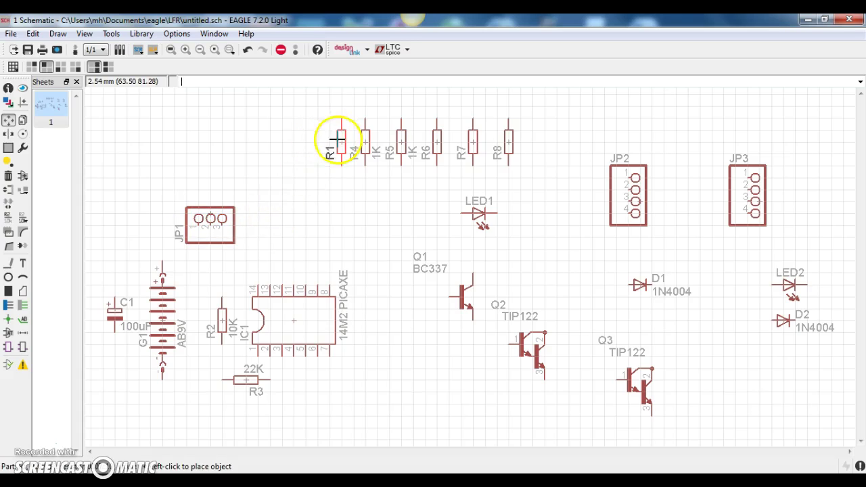
pyautogui.click(339, 140)
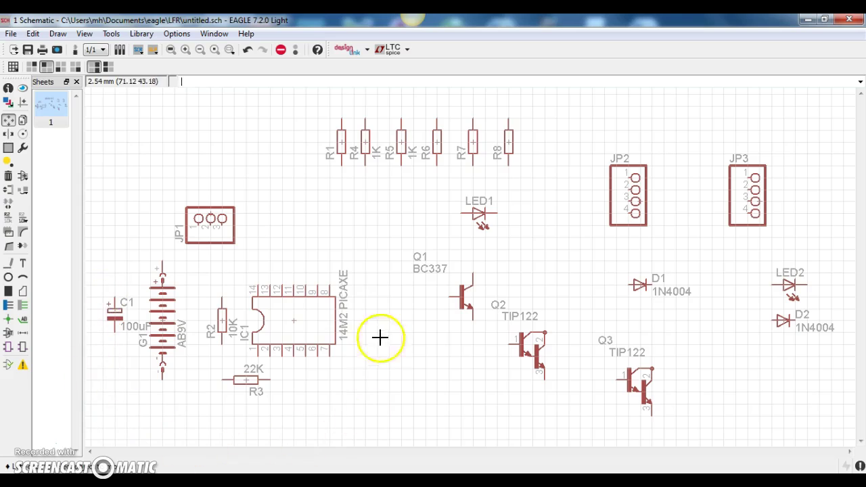
# - Draw a net from C1's positive terminal up and across to the positive terminal of battery G1
pyautogui.click(23, 307)
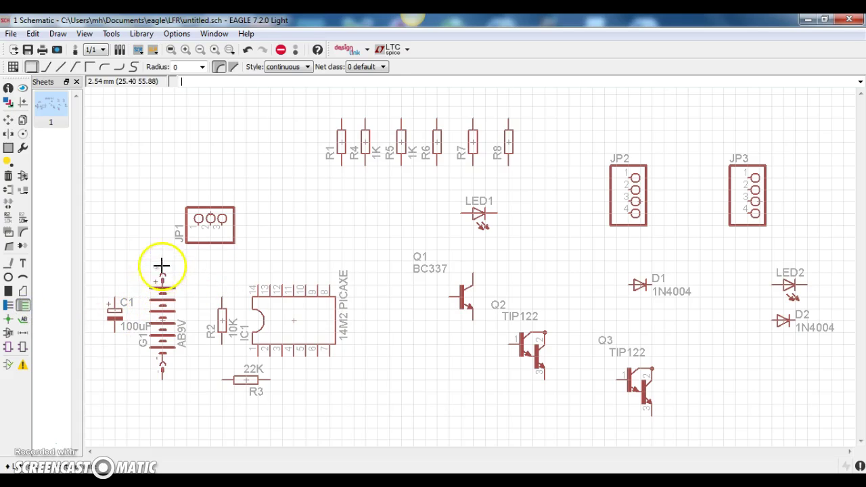
pyautogui.click(115, 292)
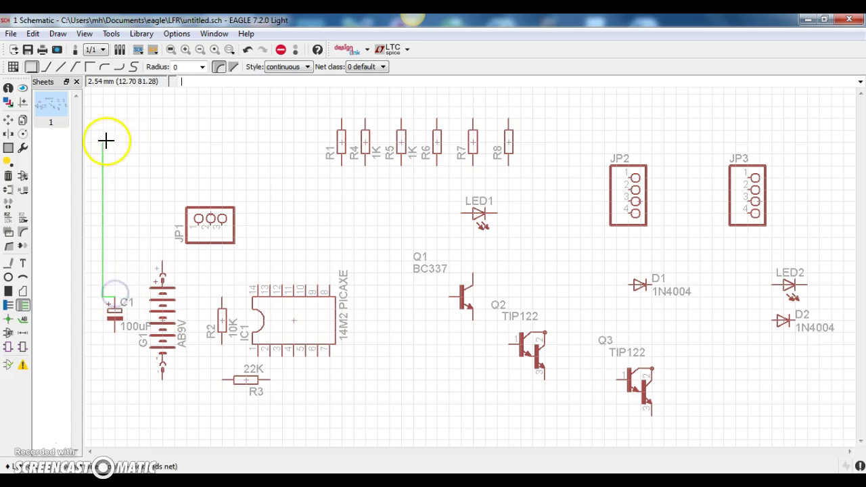
pyautogui.click(114, 122)
pyautogui.click(160, 120)
pyautogui.click(159, 257)
pyautogui.click(160, 259)
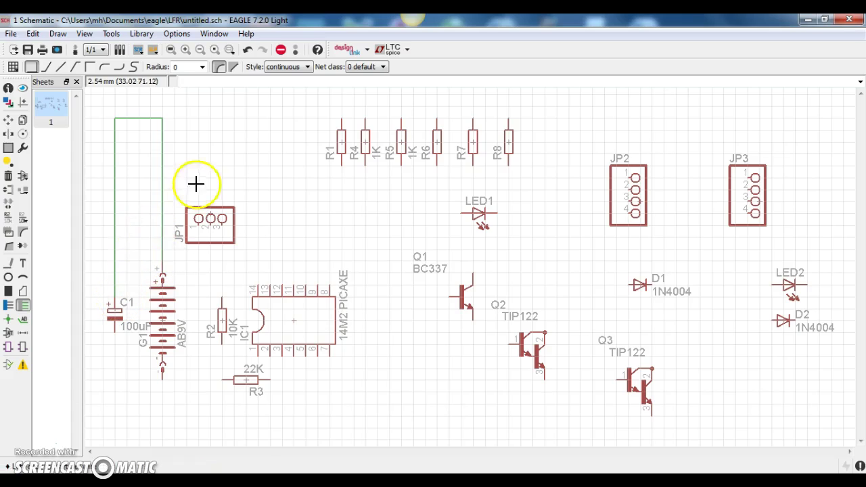
# - Draw a net from battery G1's negative terminal down and across to C1's negative terminal
pyautogui.scroll(-1, 174, 218)
pyautogui.click(164, 370)
pyautogui.scroll(1, 164, 370)
pyautogui.click(128, 283)
pyautogui.click(128, 392)
pyautogui.click(168, 323)
pyautogui.moveTo(187, 332); pyautogui.dragTo(211, 141)
pyautogui.scroll(1, 211, 141)
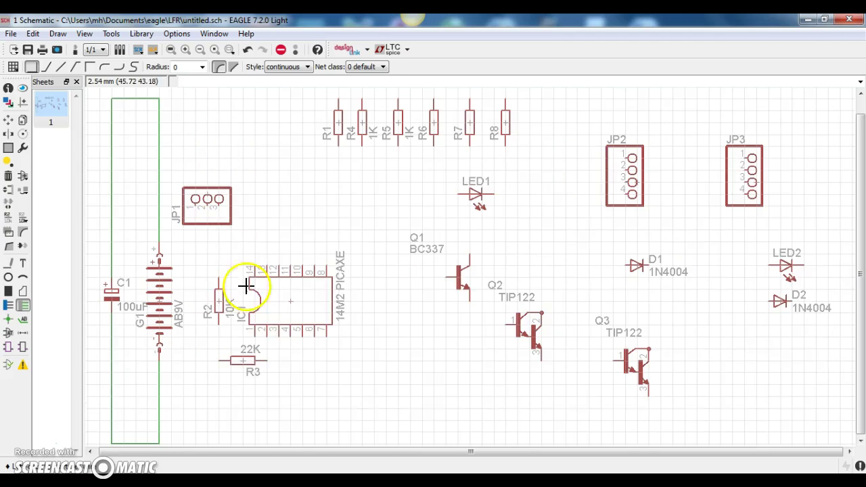
# - Wire IC1 pin 2 to R3, R3 to R2's lower end, and R2's upper end to the battery's negative net
pyautogui.click(266, 340)
pyautogui.click(257, 359)
pyautogui.click(217, 359)
pyautogui.click(218, 319)
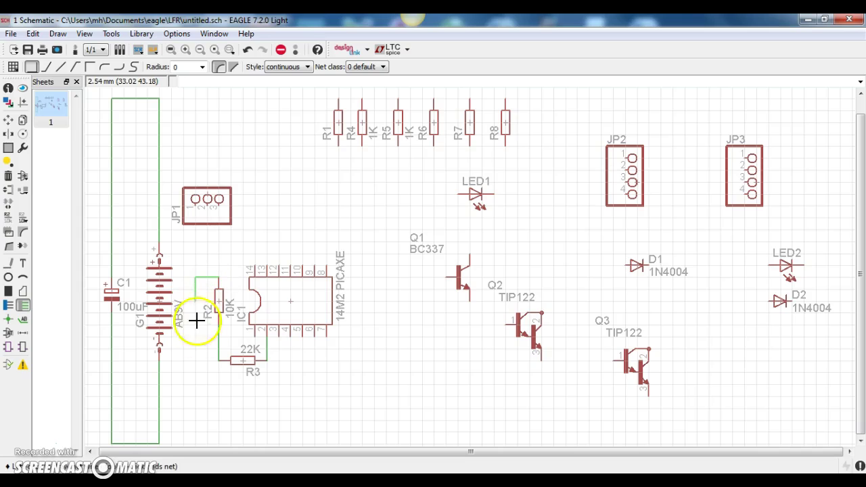
pyautogui.click(193, 438)
pyautogui.click(159, 441)
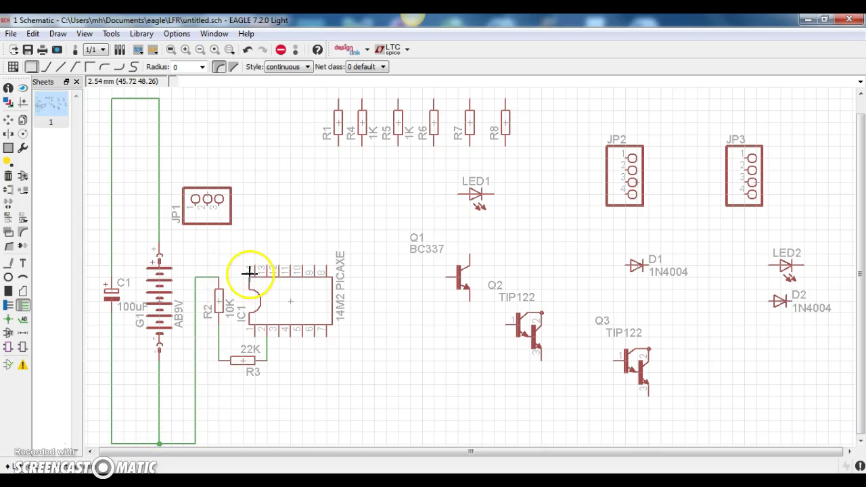
# - Draw a net from JP1 pin 3 to R2's upper end, and delete the net segments running from R2 down to the battery's negative line
pyautogui.click(217, 201)
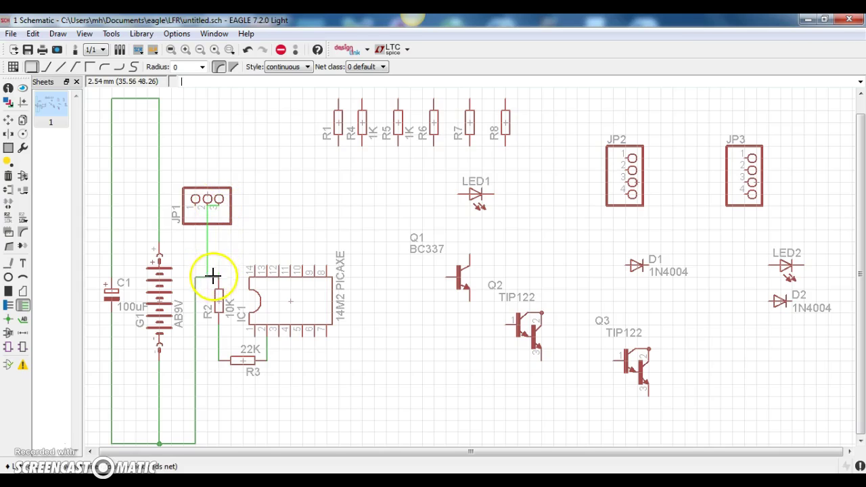
pyautogui.click(218, 278)
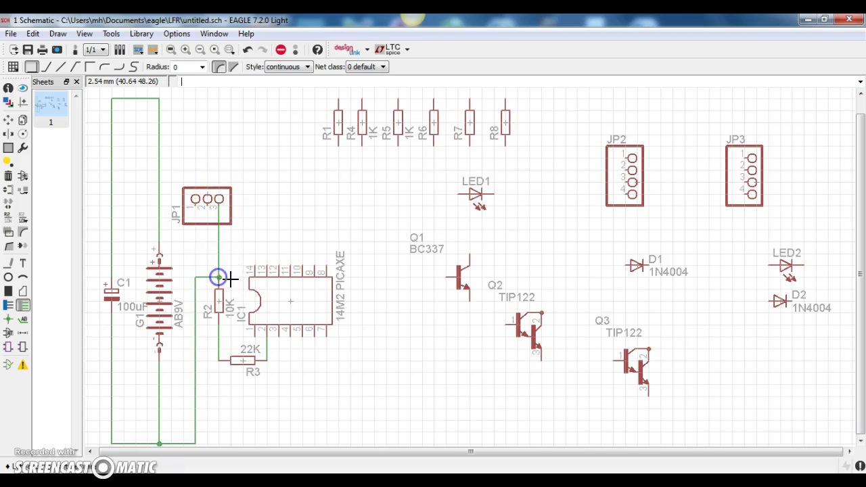
pyautogui.click(9, 175)
pyautogui.click(203, 277)
pyautogui.click(195, 299)
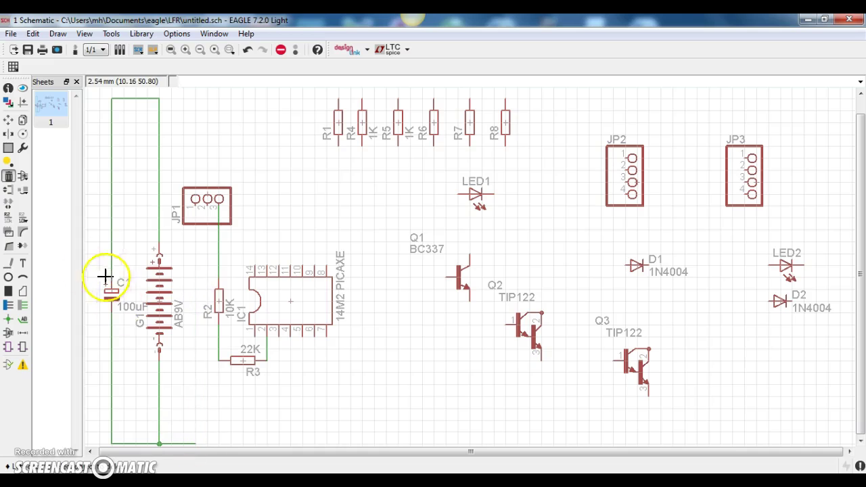
# - Wire JP1 pin 1 to IC1 pin 13, and JP1 pin 2 to the net between R2 and R3
pyautogui.click(18, 305)
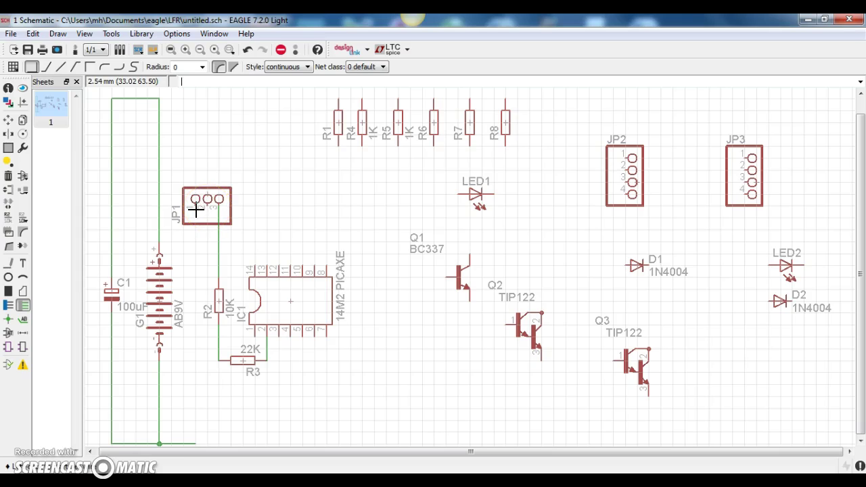
pyautogui.click(196, 242)
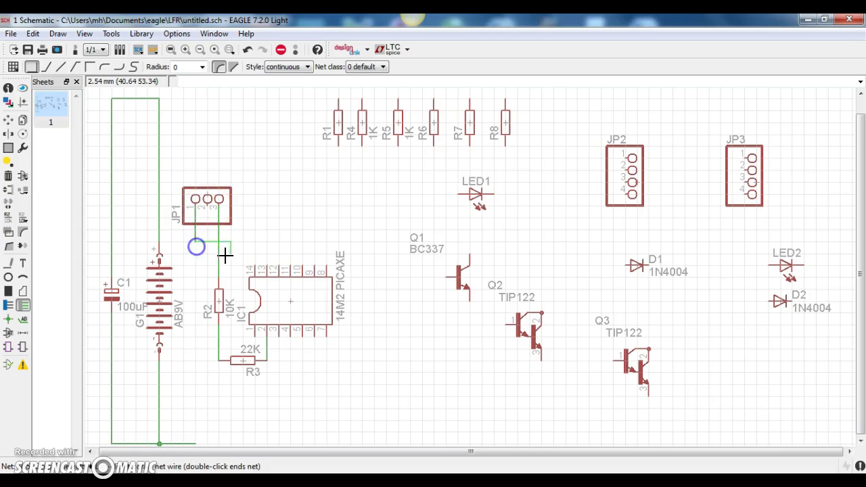
pyautogui.click(266, 265)
pyautogui.click(207, 201)
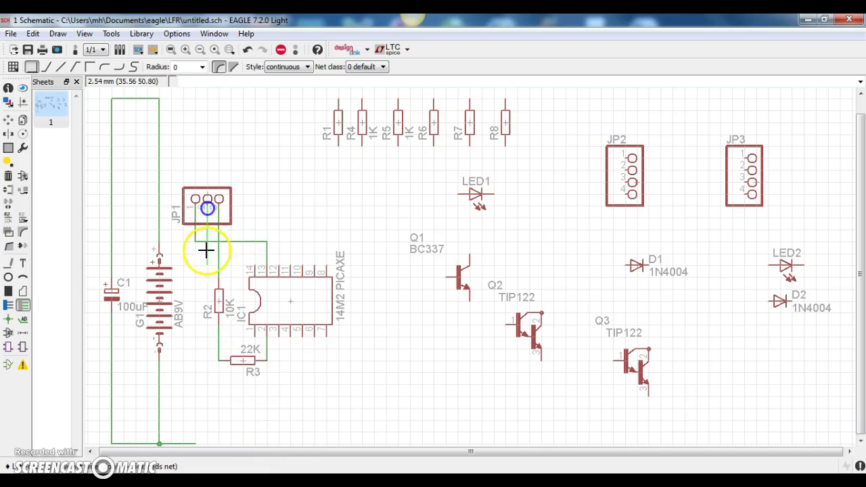
pyautogui.click(205, 340)
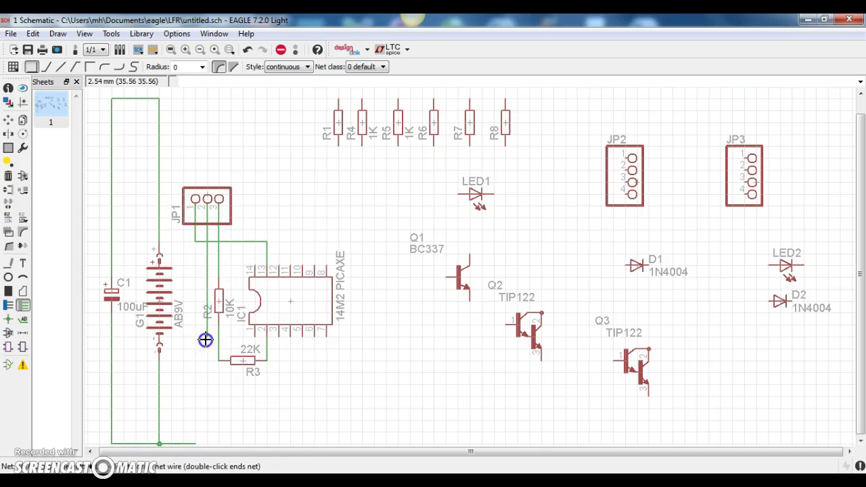
pyautogui.click(217, 337)
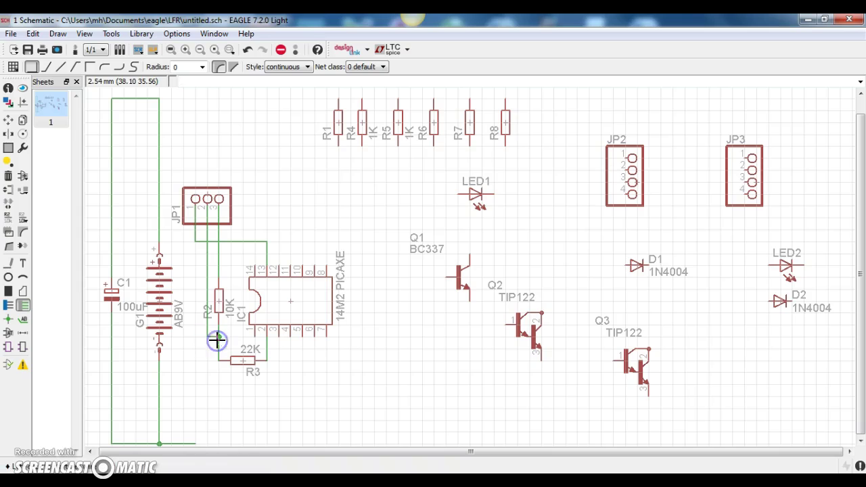
# - Draw a net from the JP1 pin 3 line above R2 to the battery's negative net, merging both segments under the name N$6
pyautogui.click(218, 263)
pyautogui.click(195, 443)
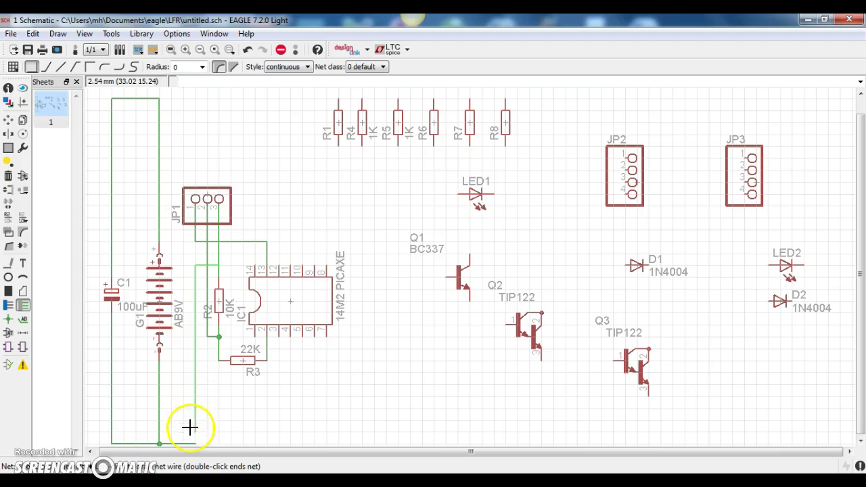
pyautogui.click(189, 440)
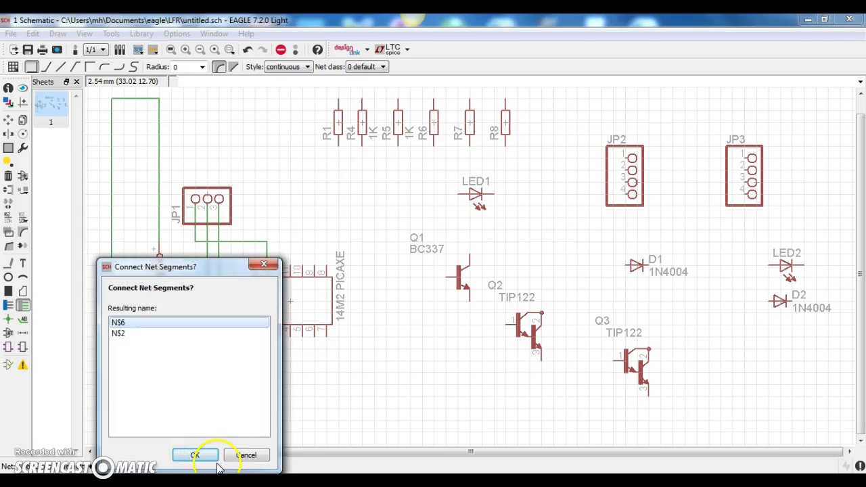
pyautogui.click(203, 456)
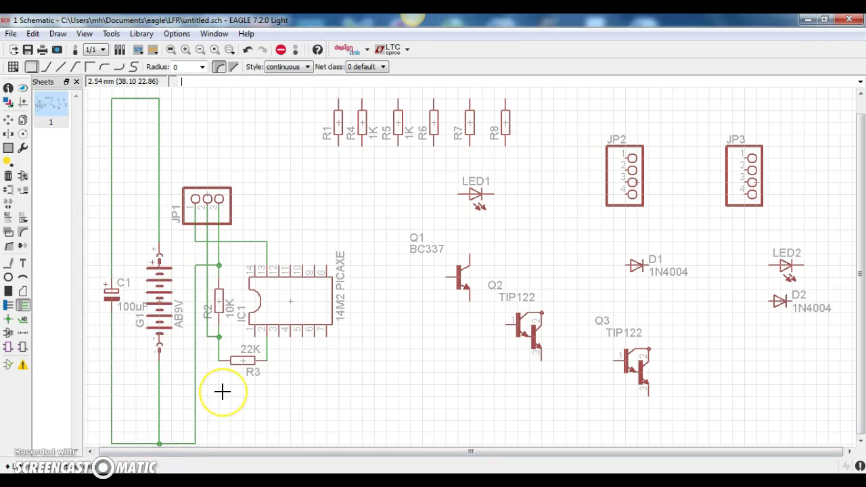
pyautogui.click(312, 392)
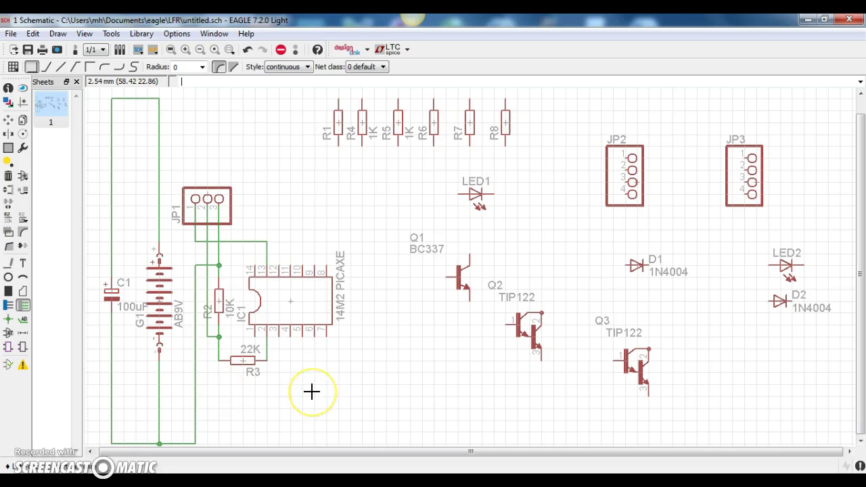
pyautogui.click(400, 116)
pyautogui.click(315, 102)
pyautogui.click(234, 326)
# - Draw a net from IC1 pin 14 to the negative net above R2
pyautogui.click(255, 271)
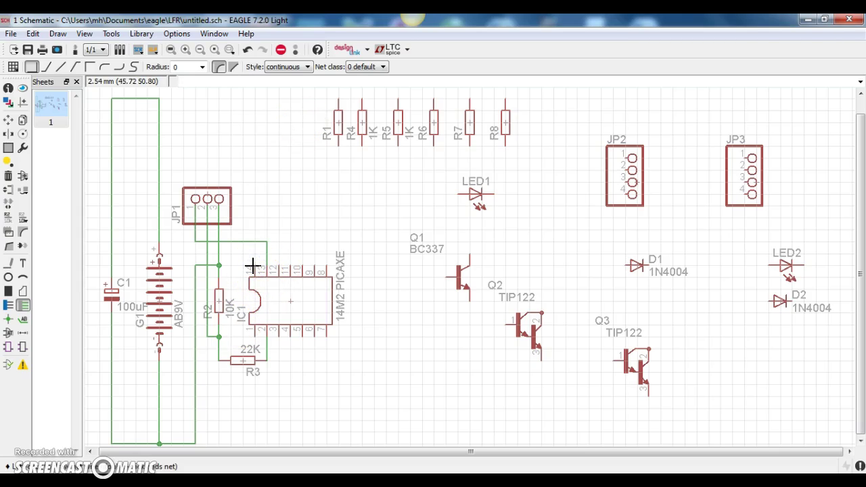
pyautogui.click(230, 265)
pyautogui.click(218, 265)
# - Draw a net from IC1 pin 1 up past JP1 and across to the positive net above battery G1
pyautogui.click(256, 337)
pyautogui.moveTo(235, 333); pyautogui.dragTo(240, 181)
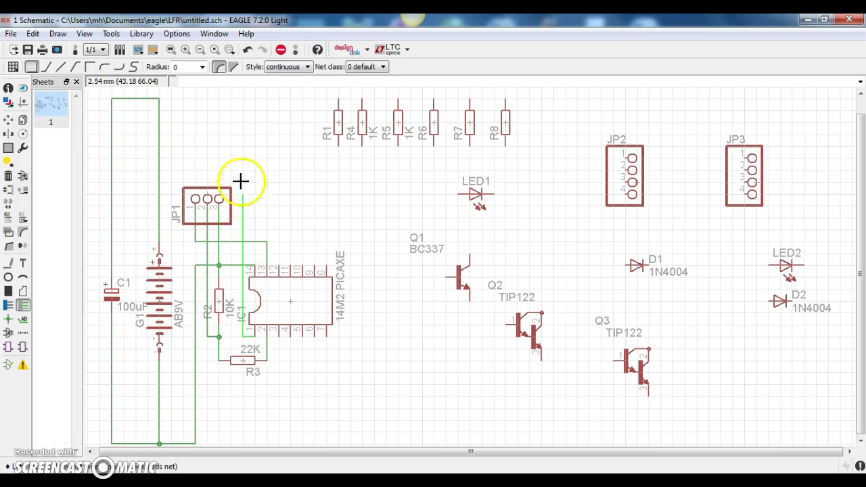
pyautogui.click(241, 99)
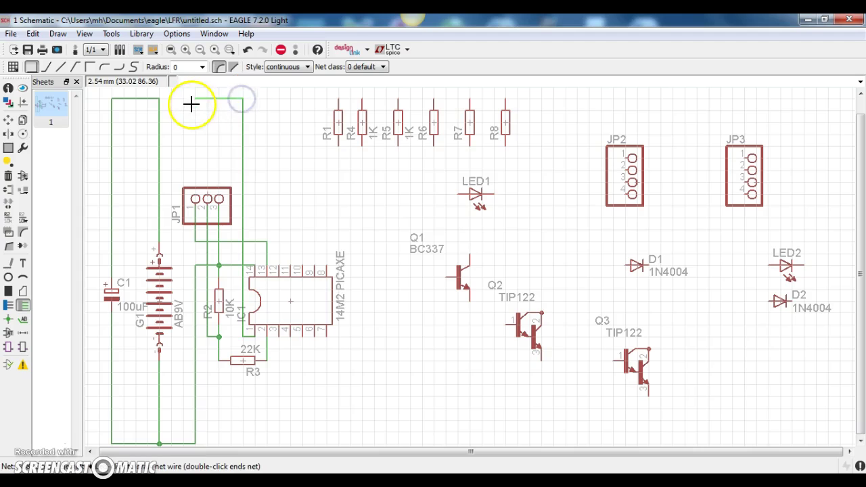
pyautogui.click(160, 100)
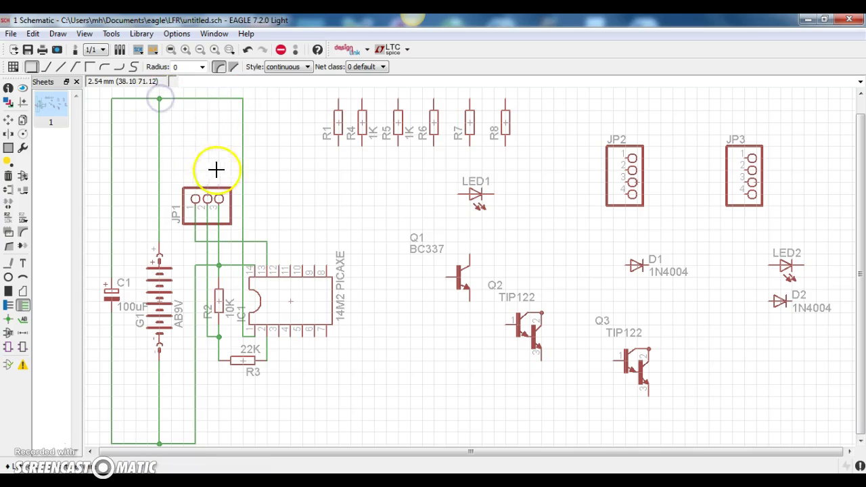
pyautogui.scroll(-1, 285, 188)
pyautogui.scroll(1, 240, 348)
pyautogui.scroll(-1, 234, 348)
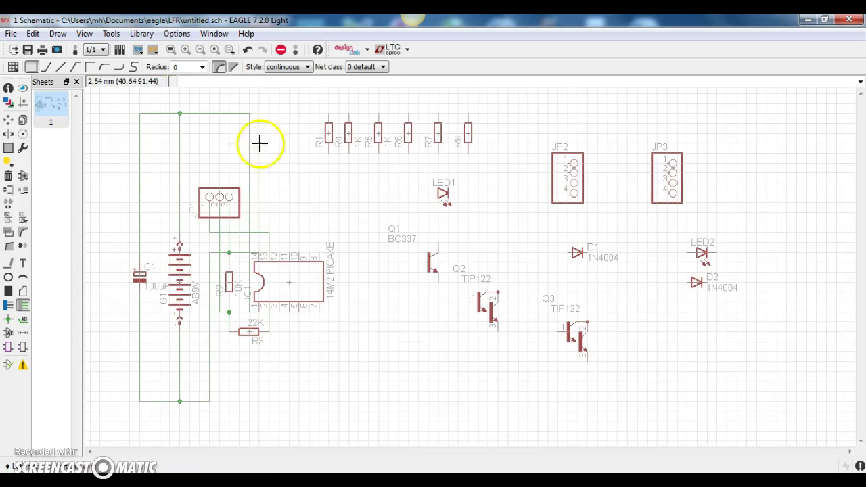
pyautogui.click(171, 49)
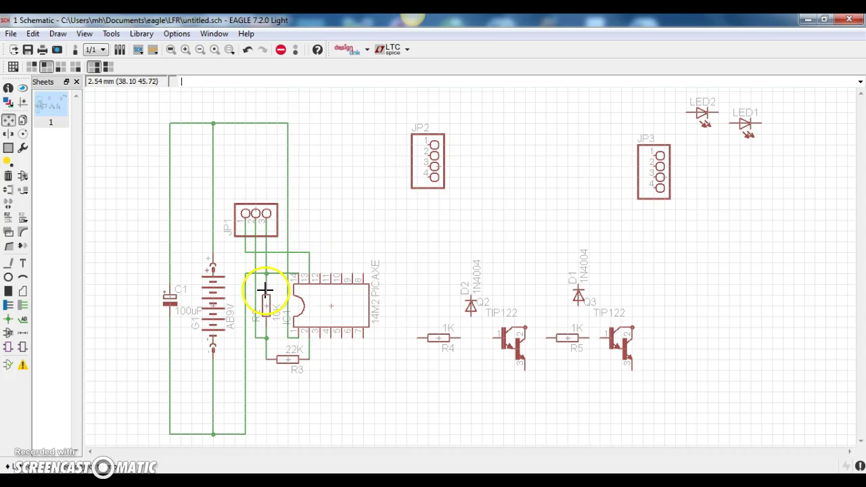
# - Place the text label GND beside both pin 1 and pin 2 of header JP3
pyautogui.click(22, 264)
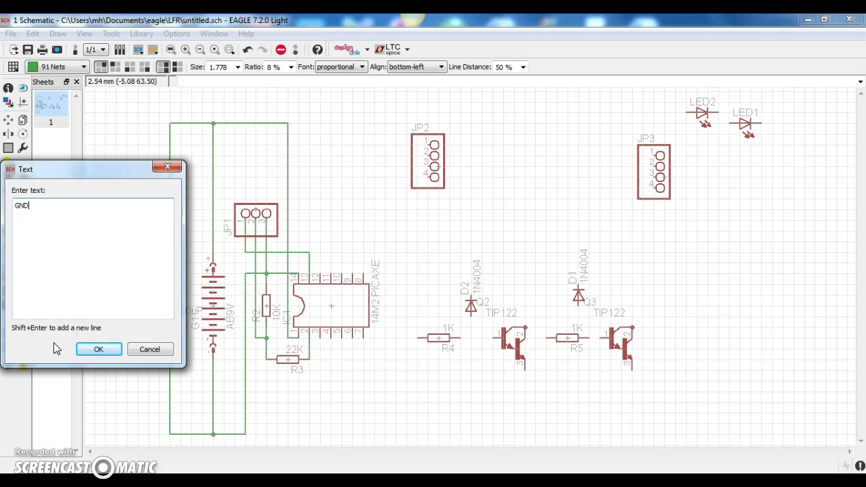
pyautogui.click(88, 350)
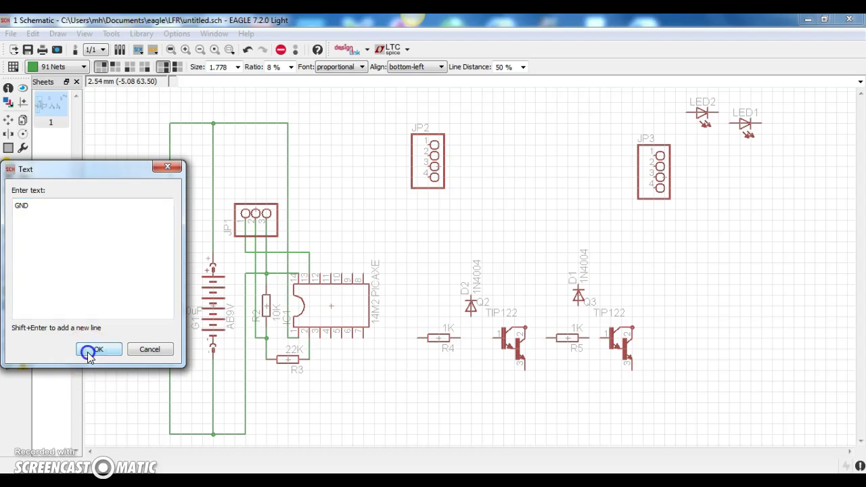
pyautogui.click(512, 156)
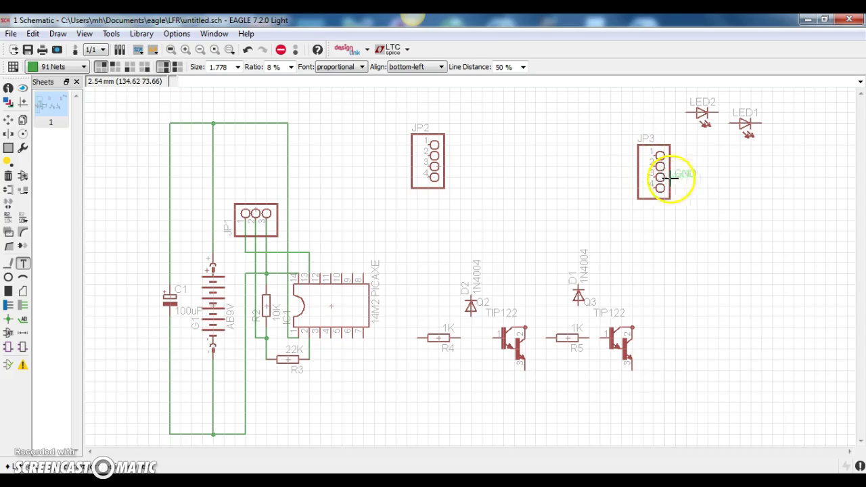
pyautogui.click(685, 157)
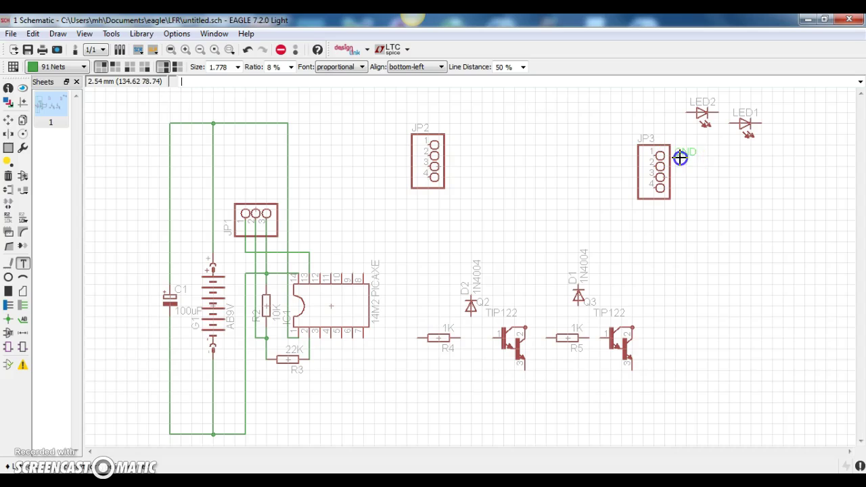
pyautogui.click(677, 163)
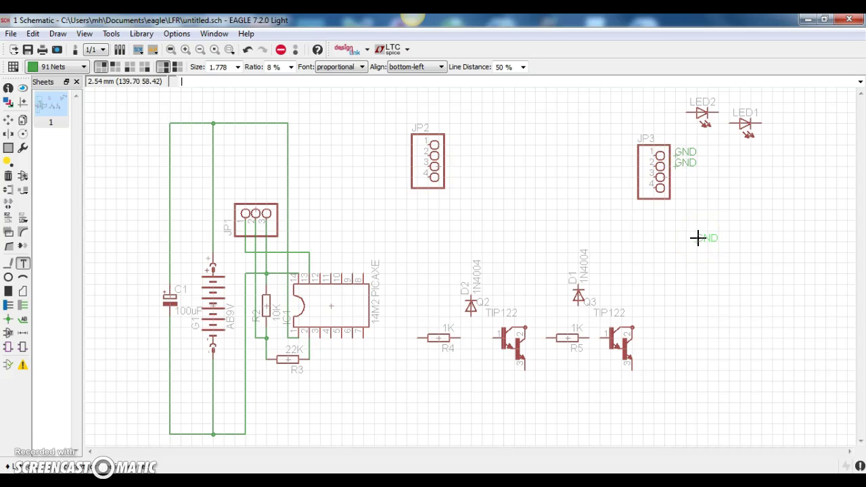
# - Place the text labels MA beside JP3 pin 3 and MB beside JP3 pin 4
pyautogui.press('Escape')
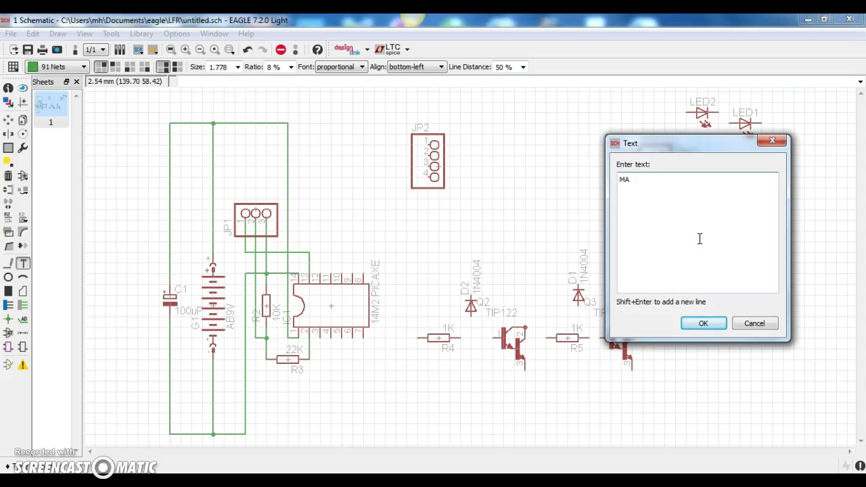
pyautogui.click(701, 323)
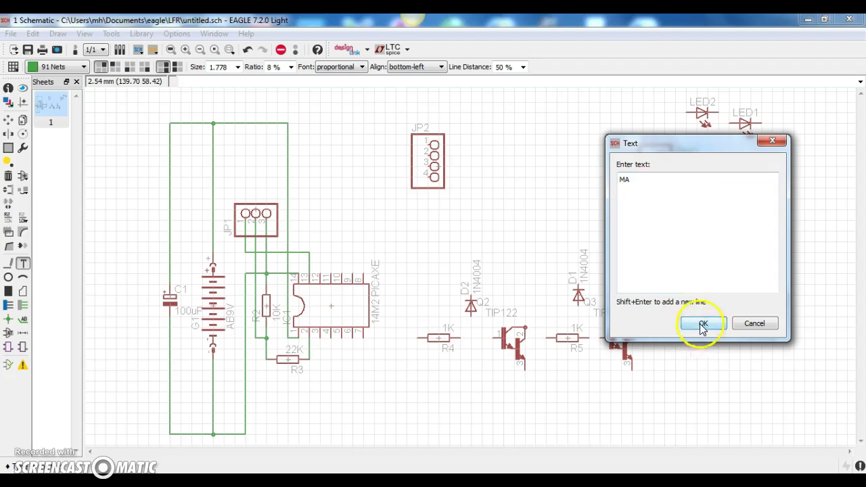
pyautogui.click(681, 180)
pyautogui.press('Escape')
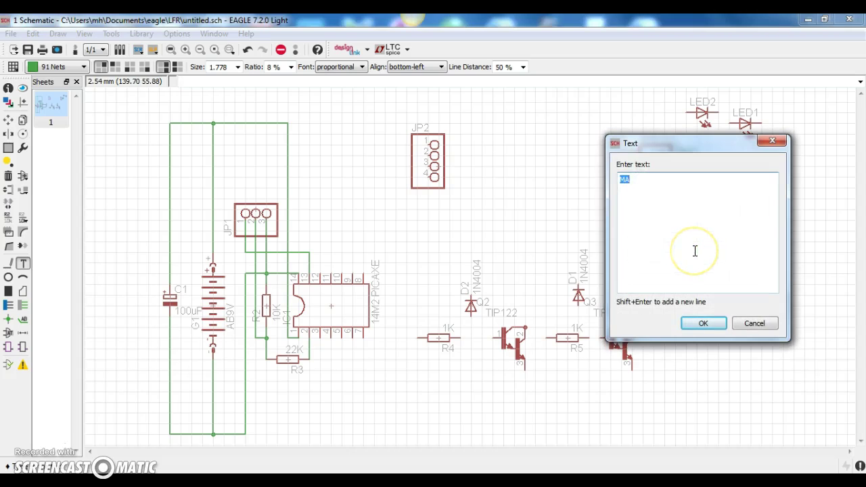
pyautogui.click(702, 323)
pyautogui.click(679, 190)
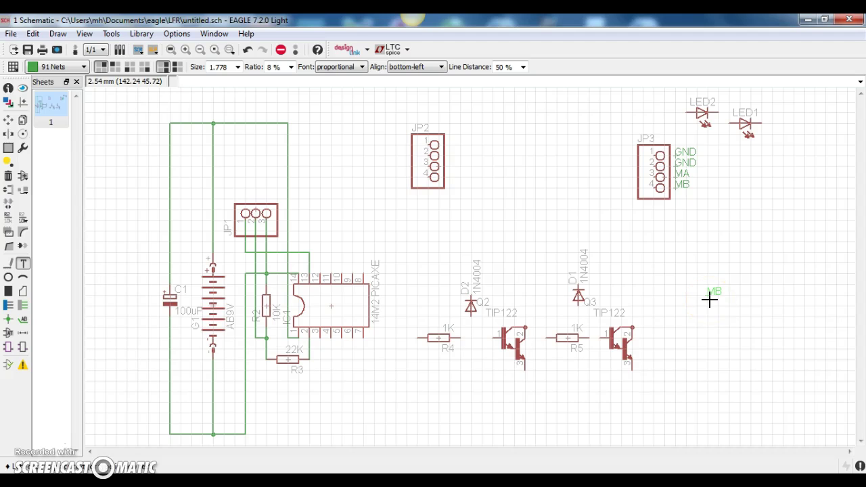
# - Place the text labels GND beside JP2 pin 1 and VCC beside JP2 pin 2
pyautogui.scroll(3, 706, 156)
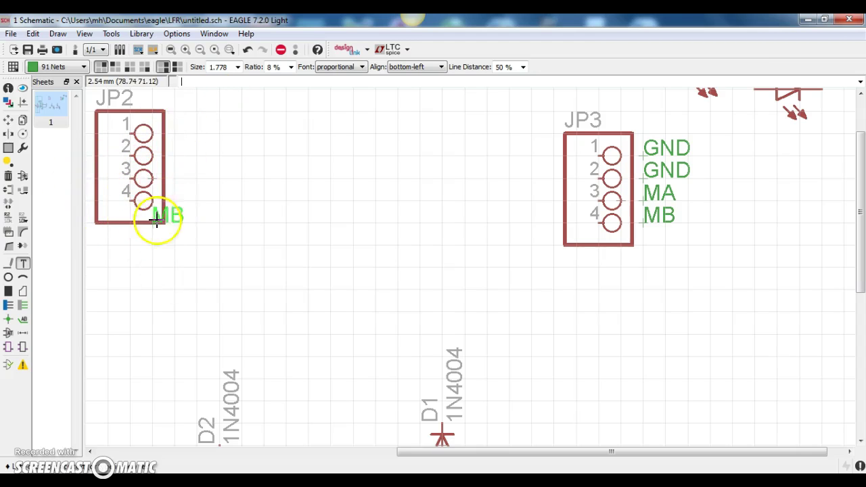
pyautogui.click(150, 340)
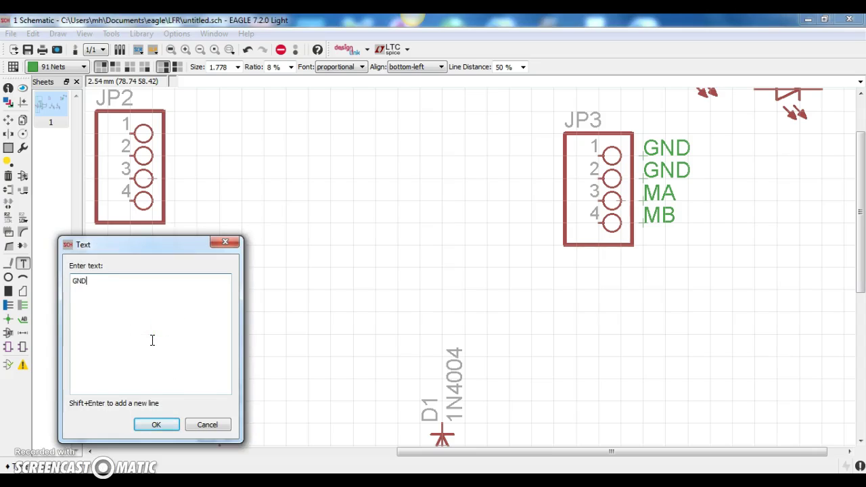
pyautogui.click(158, 425)
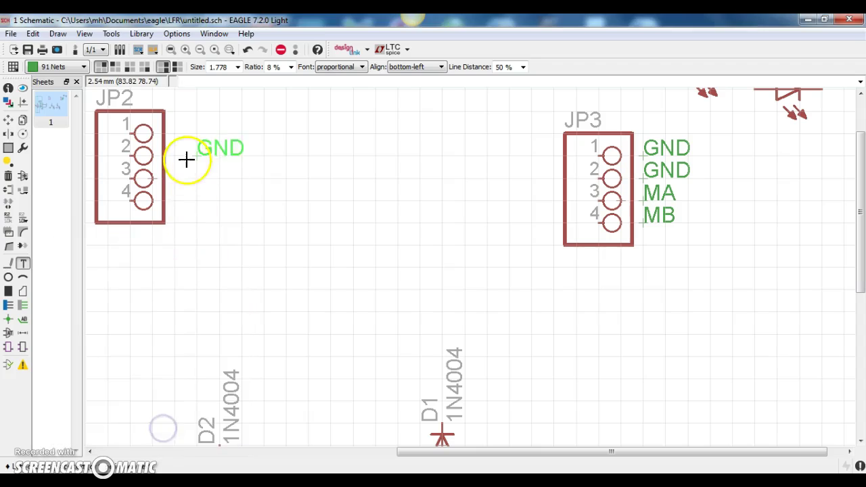
pyautogui.click(180, 138)
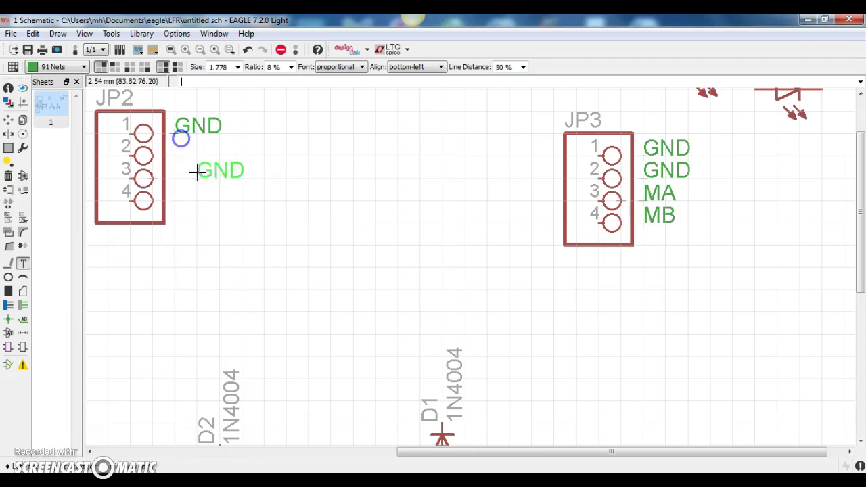
pyautogui.click(267, 257)
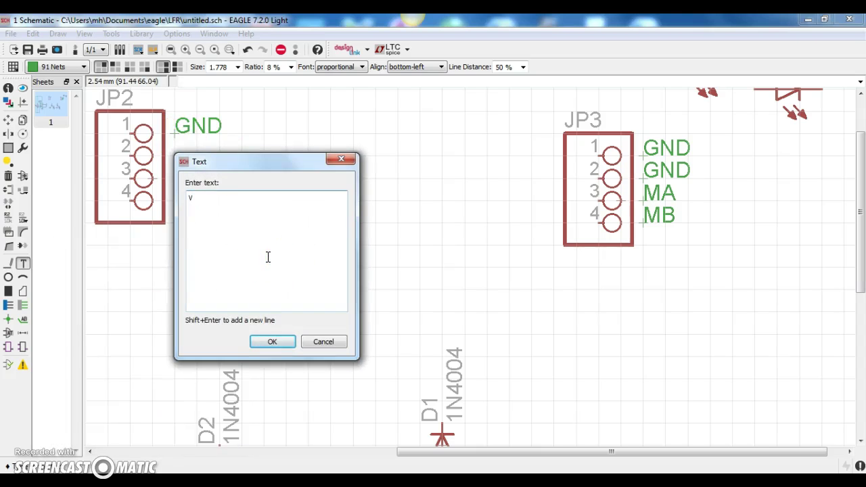
pyautogui.click(273, 342)
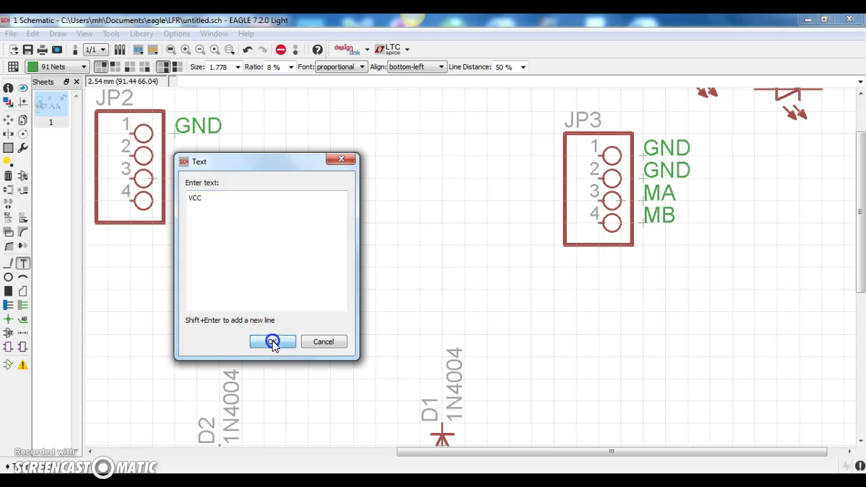
pyautogui.click(181, 159)
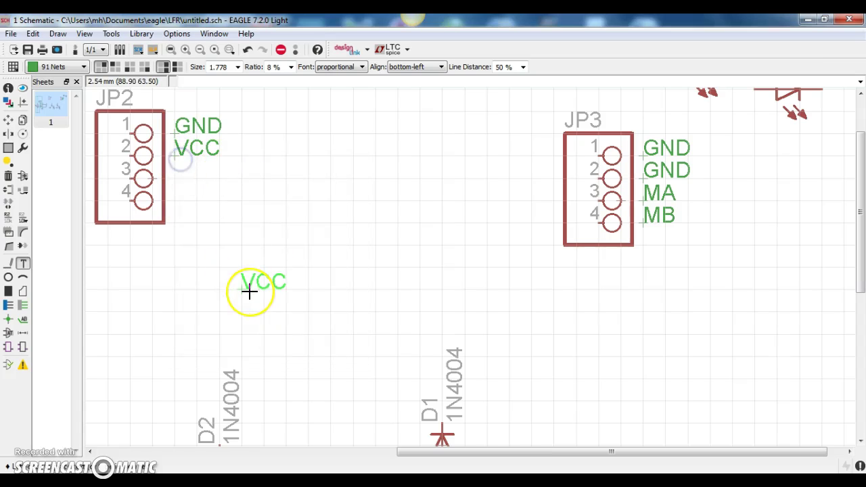
# - Place the text labels S1 beside JP2 pin 3 and S2 beside JP2 pin 4
pyautogui.press('Escape')
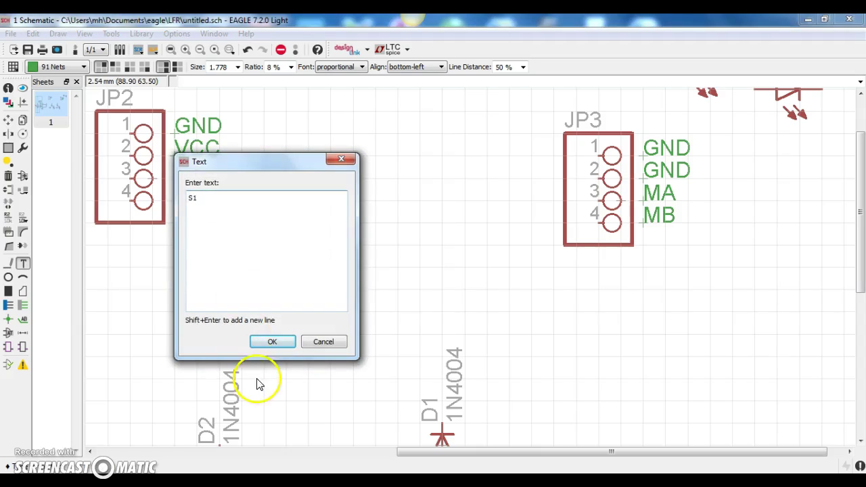
pyautogui.click(273, 342)
pyautogui.click(182, 181)
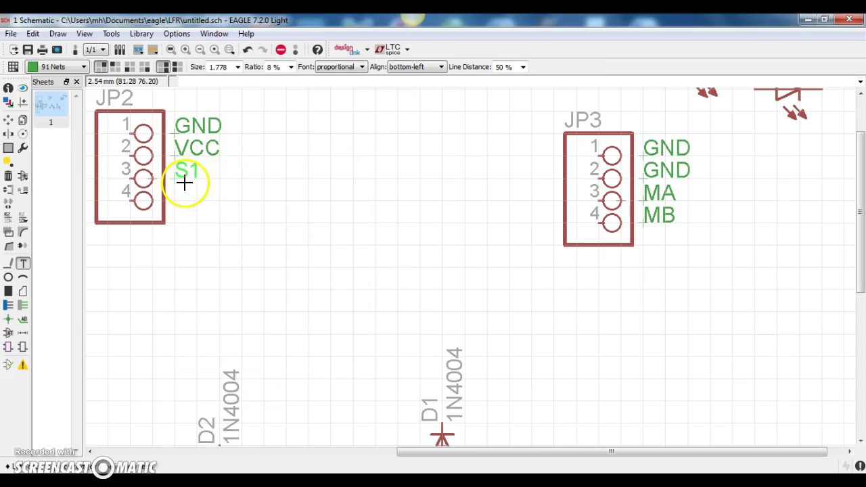
pyautogui.press('Escape')
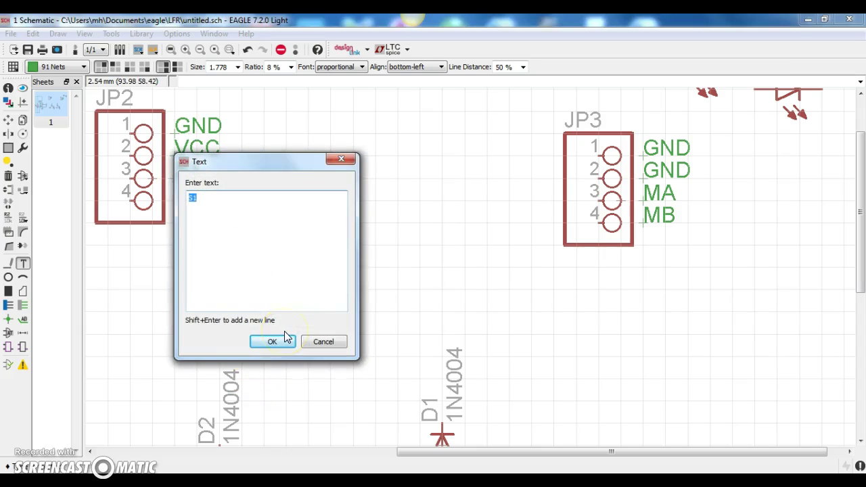
pyautogui.write('S2')
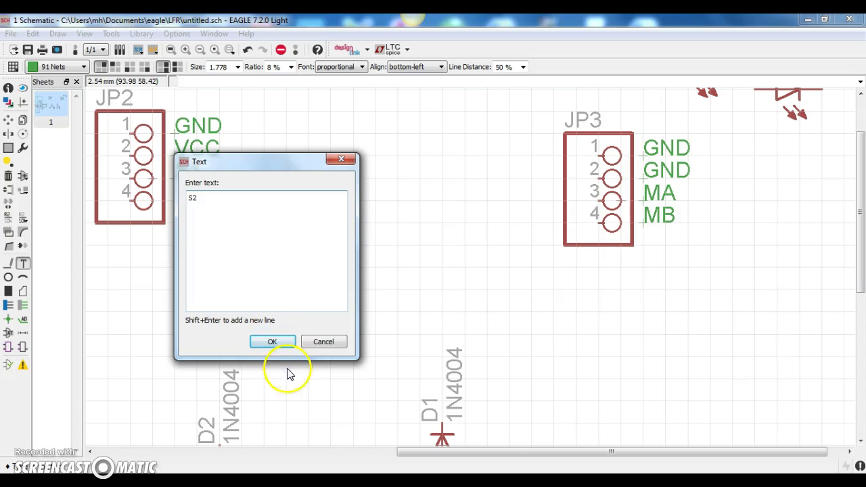
pyautogui.click(282, 342)
pyautogui.click(183, 207)
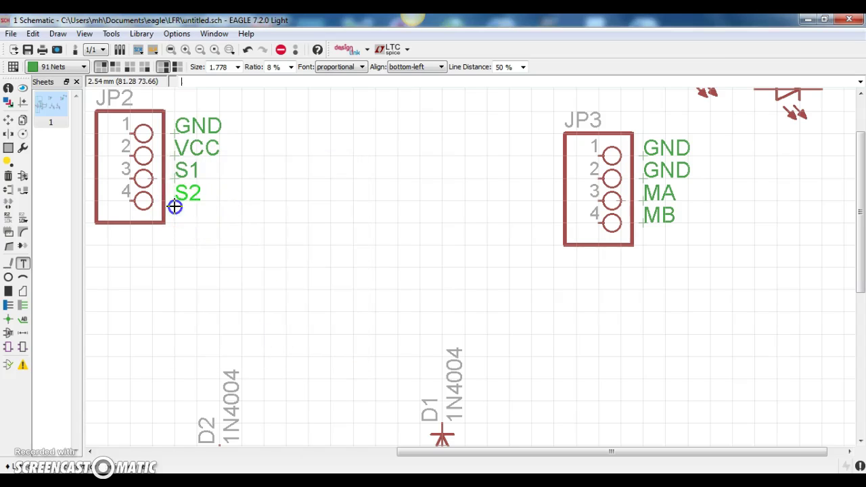
pyautogui.press('Escape')
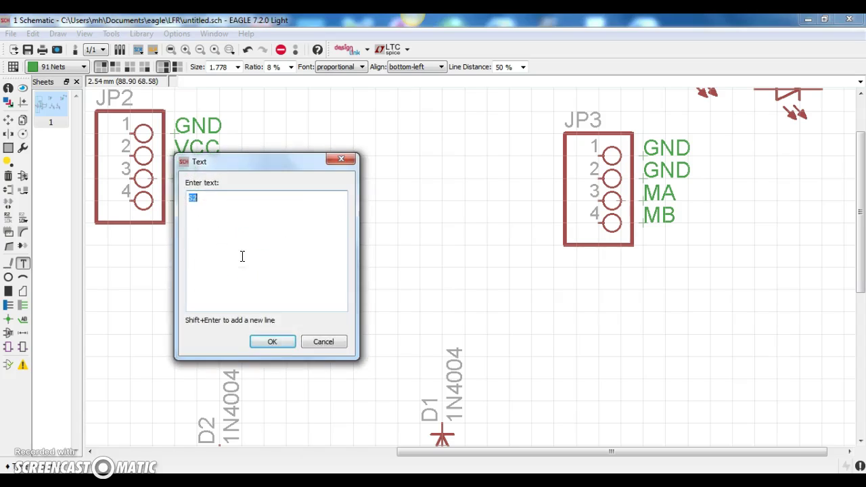
pyautogui.click(322, 342)
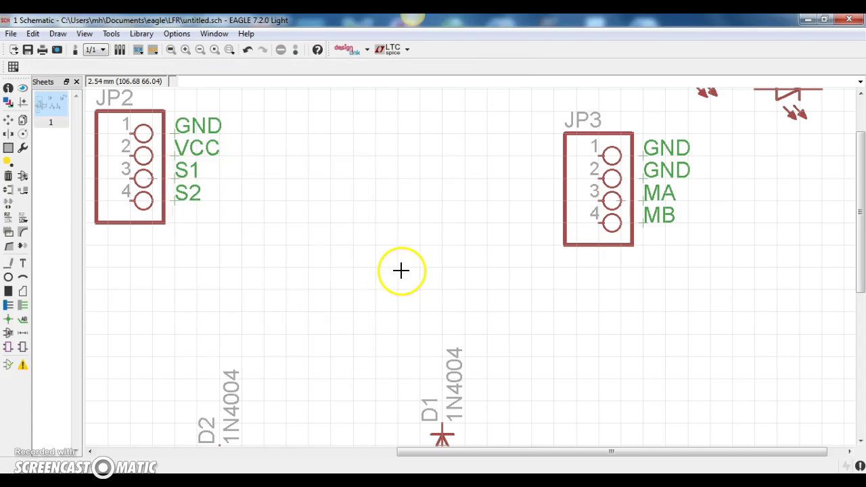
# - Start the Net tool for wiring the resistors, transistors and header JP3
pyautogui.scroll(-3, 395, 237)
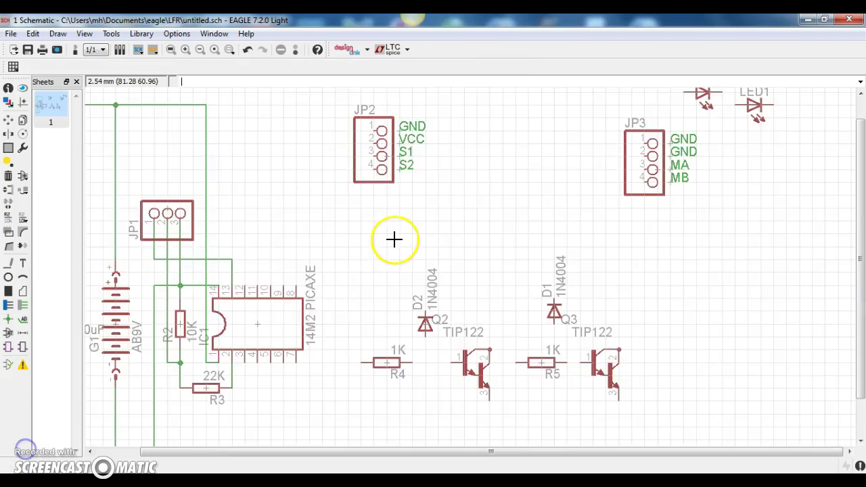
pyautogui.scroll(-1, 396, 236)
pyautogui.scroll(1, 364, 298)
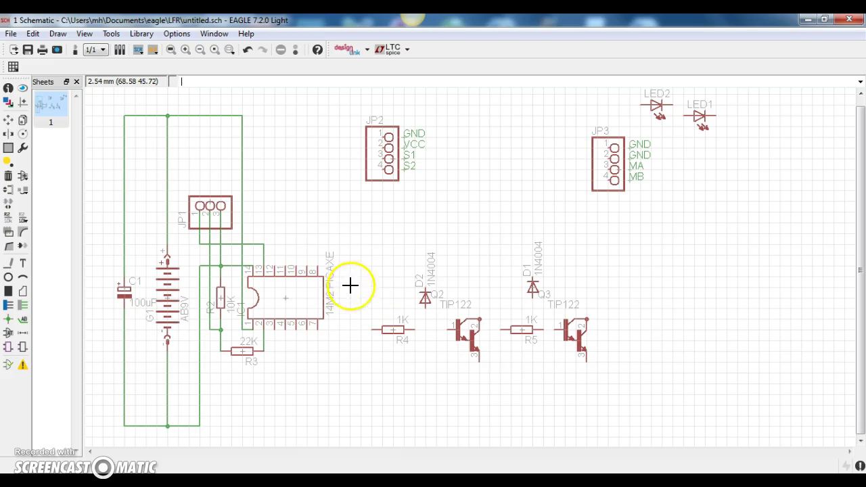
pyautogui.click(22, 307)
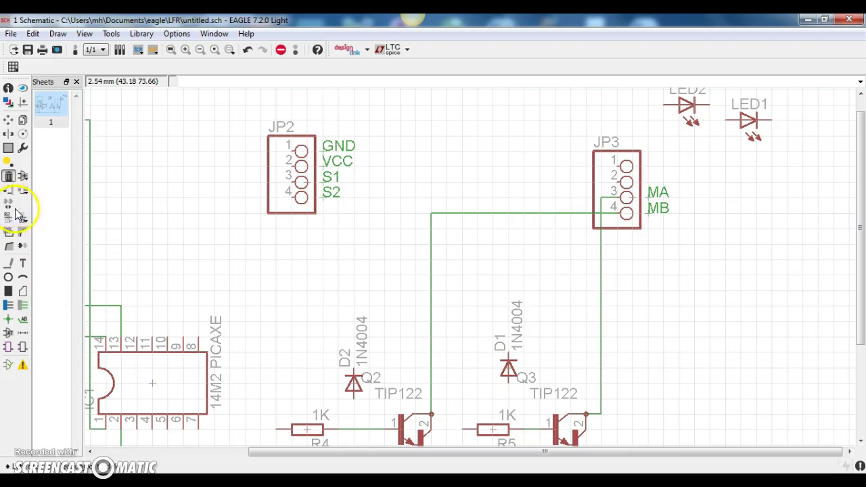
# - Place the text label VCC beside both pin 1 and pin 2 of header JP3
pyautogui.click(22, 262)
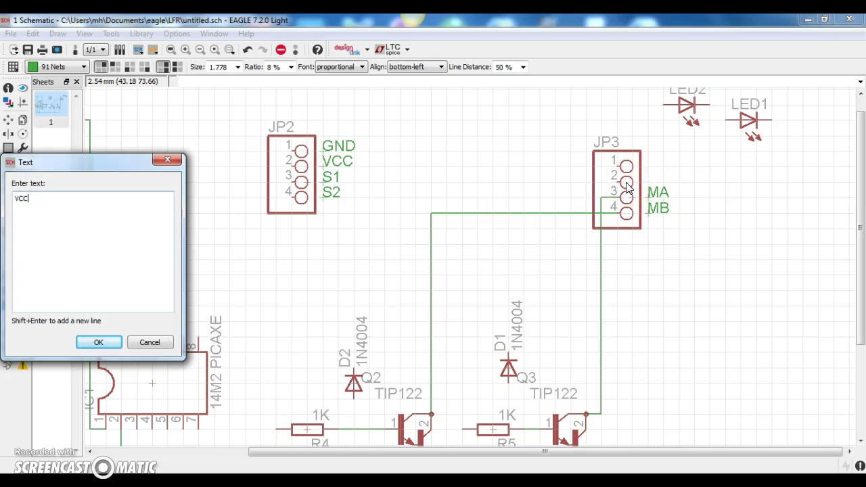
pyautogui.click(100, 341)
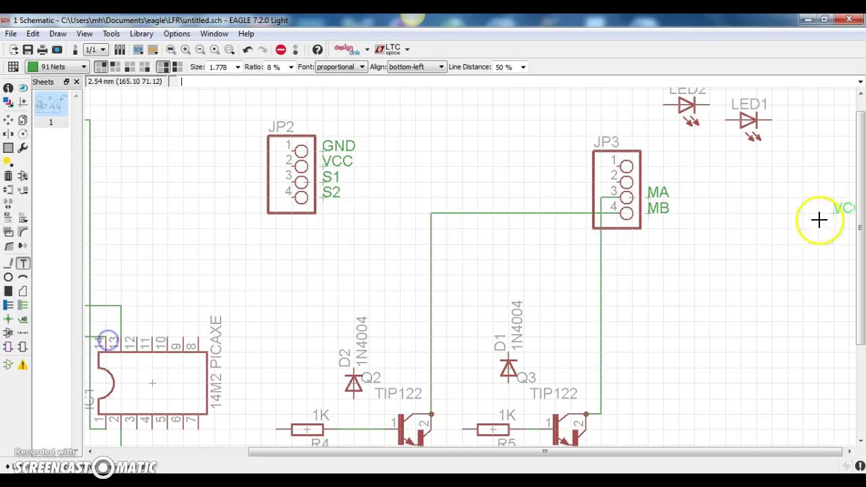
pyautogui.click(648, 181)
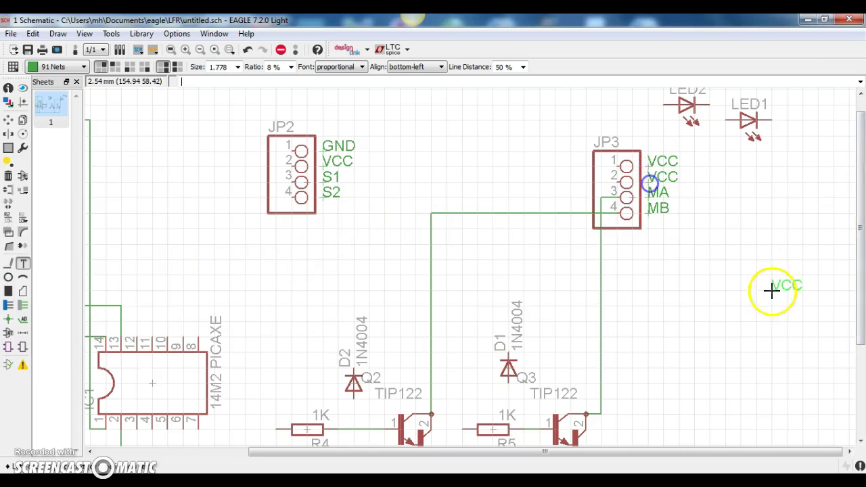
pyautogui.press('Escape')
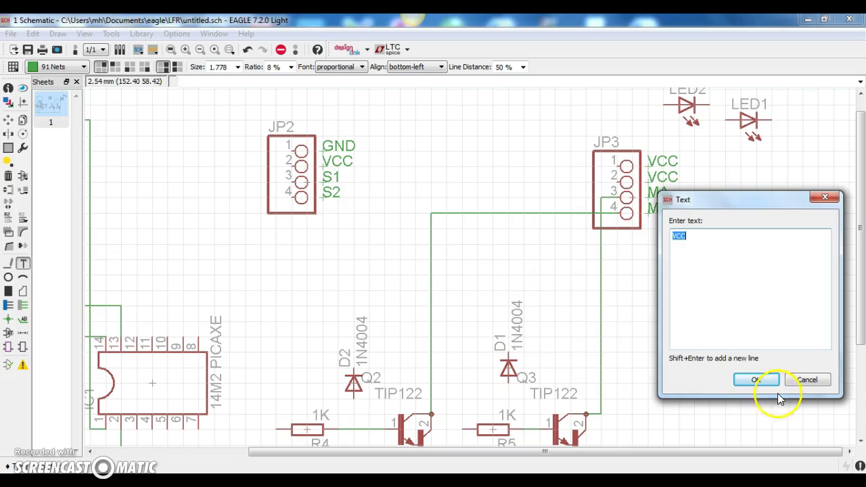
pyautogui.click(805, 380)
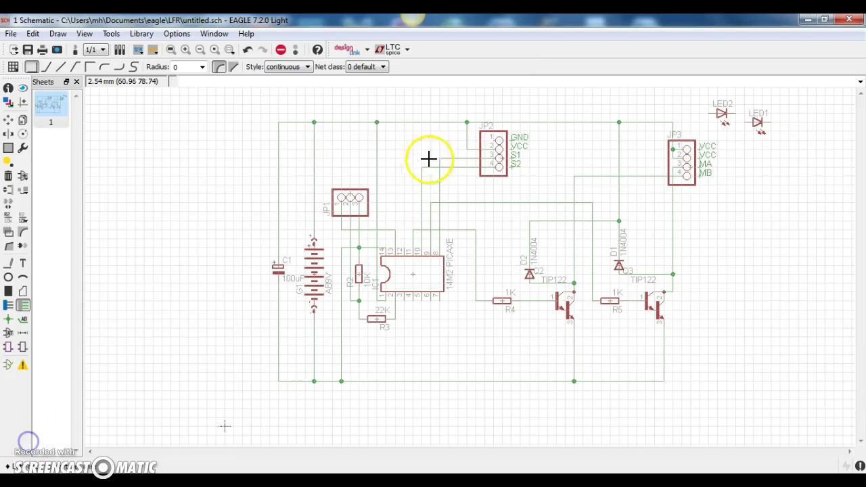
pyautogui.scroll(1, 531, 142)
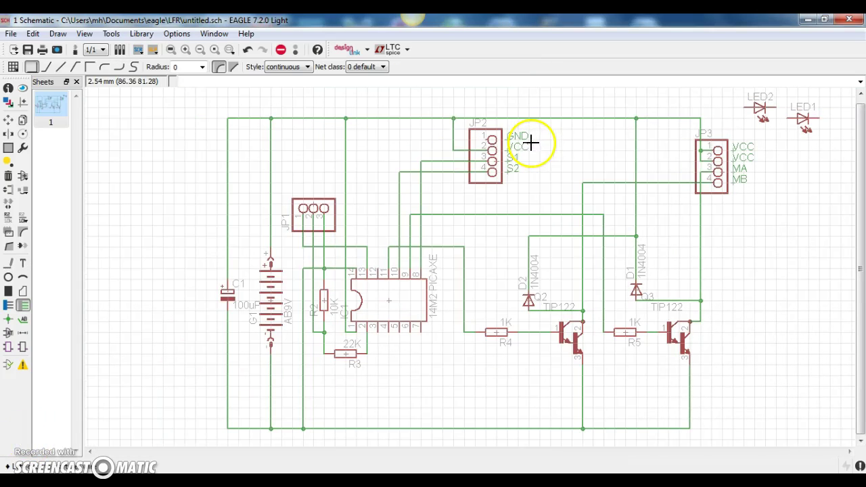